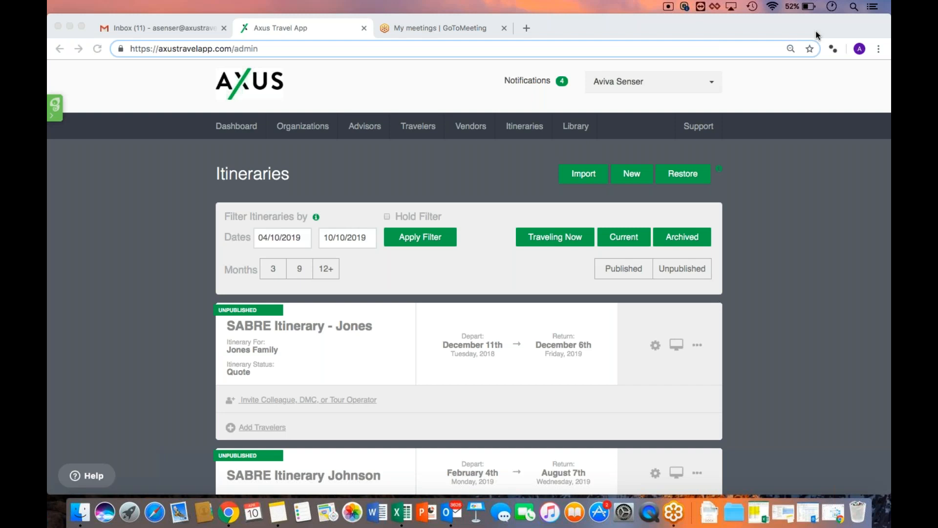
Log out through the account name menu at the top right of the app
left_click(656, 148)
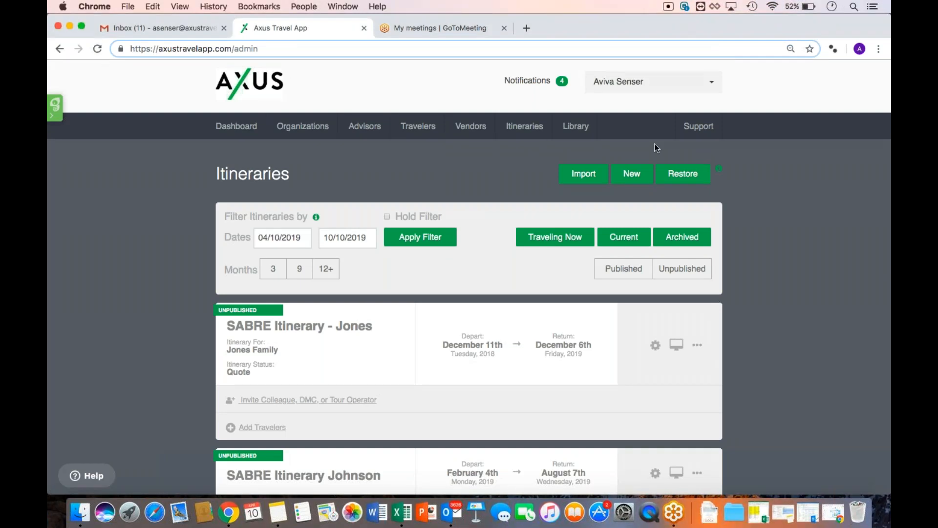
left_click(621, 86)
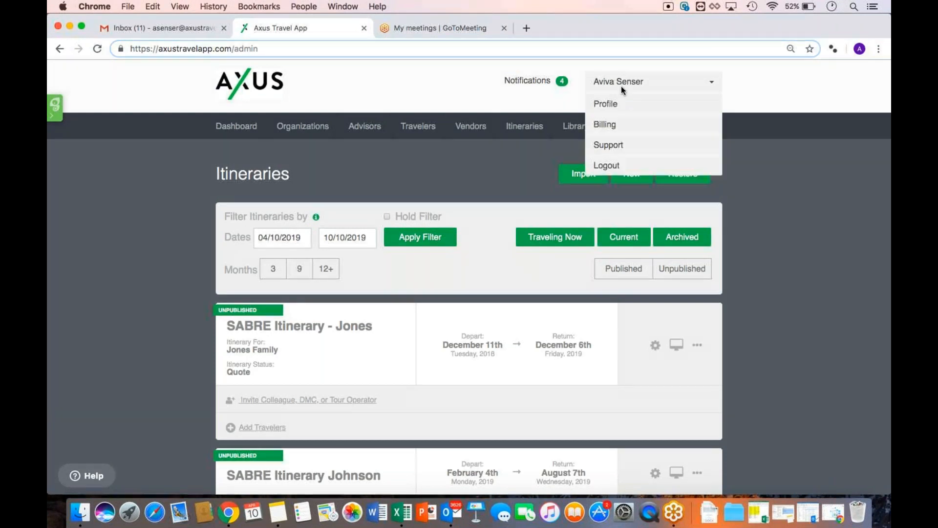
left_click(612, 165)
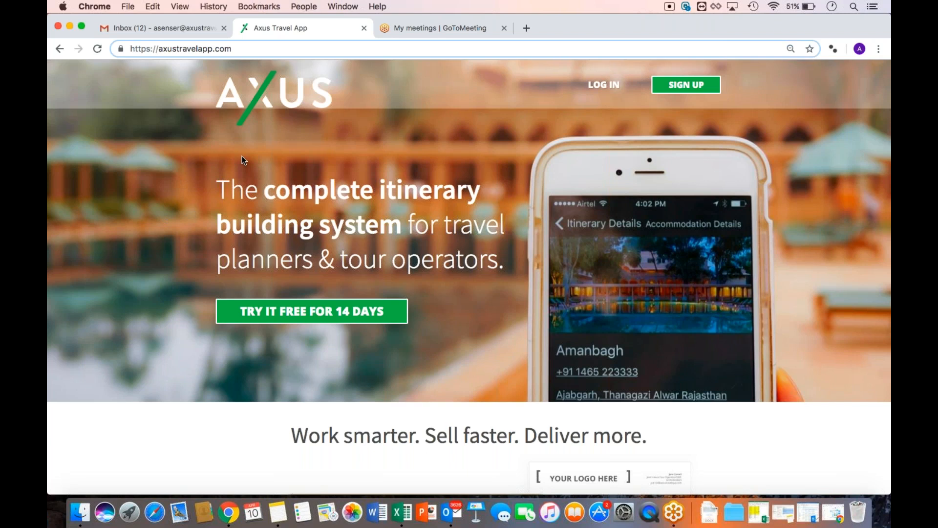
Sign back in with the filled-in credentials and zoom in on the Itineraries page
left_click(612, 90)
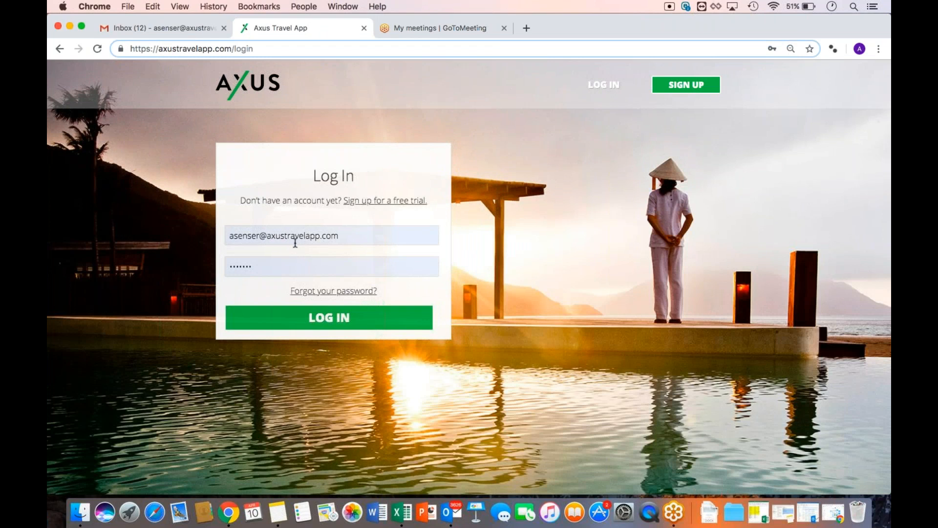
left_click(277, 327)
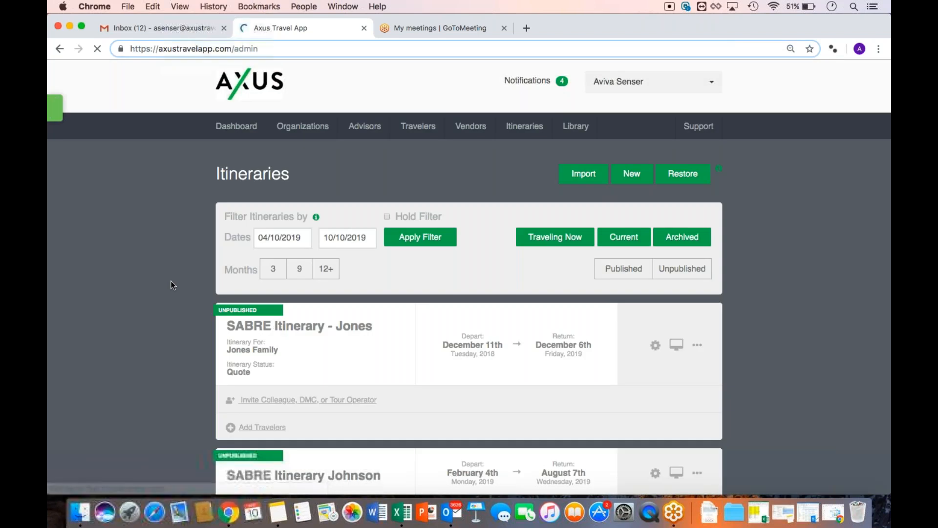
key("super+equal")
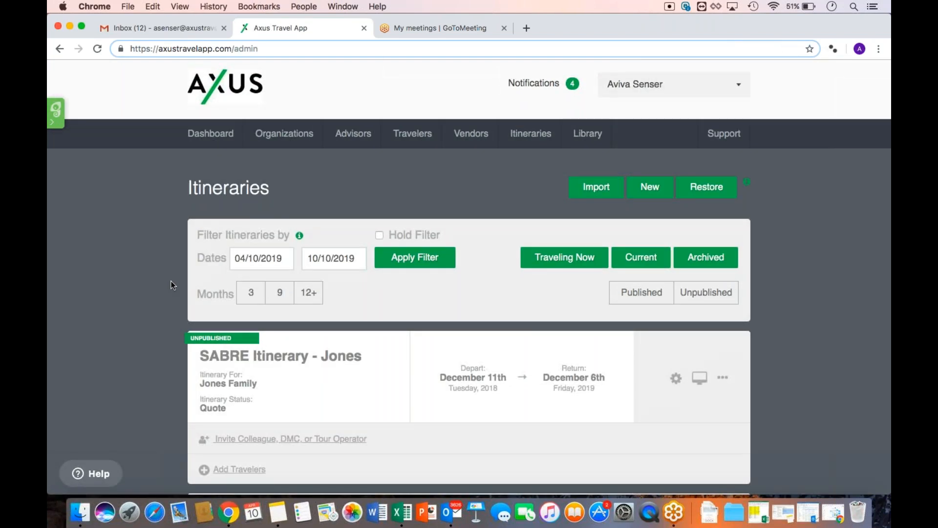
scroll(171, 280, "down", 3)
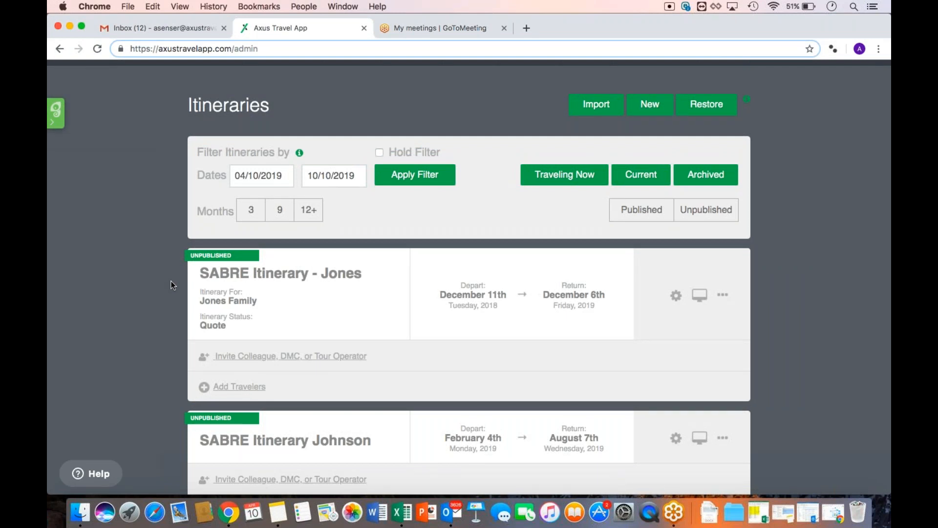
scroll(171, 280, "down", 5)
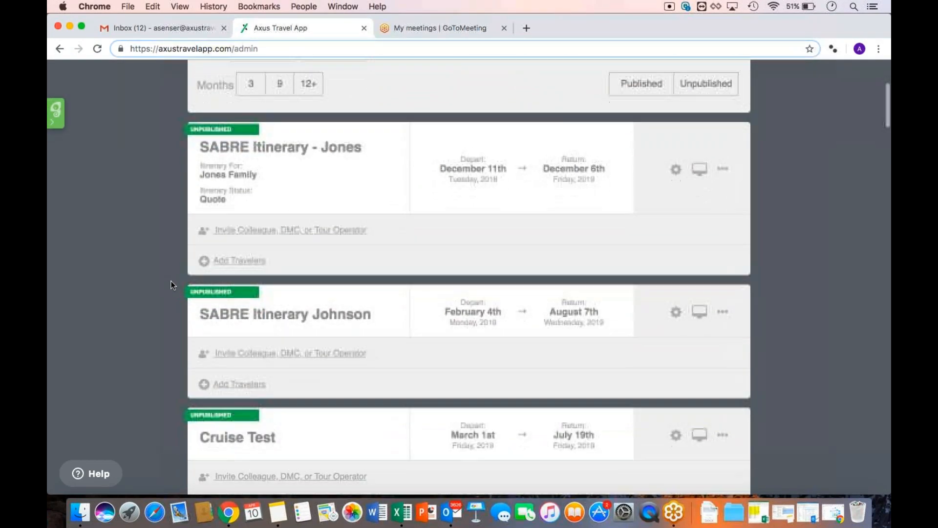
scroll(171, 285, "down", 3)
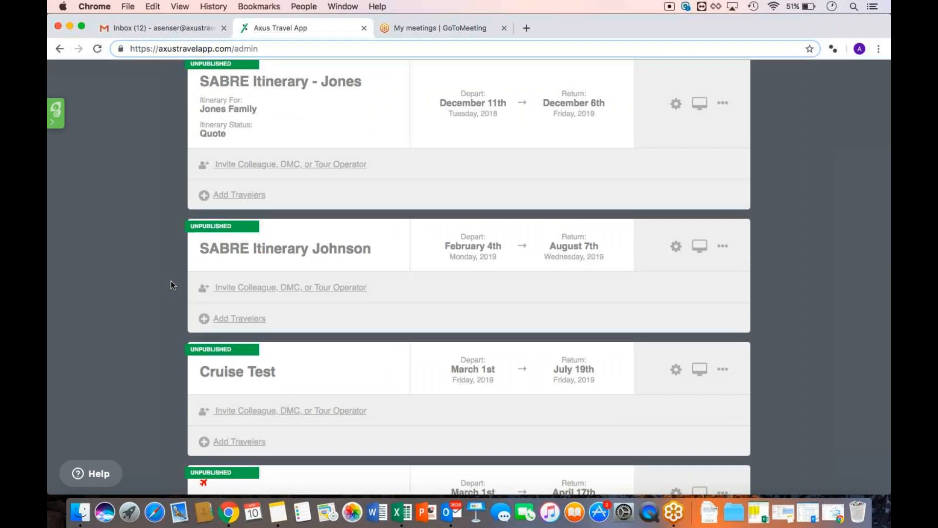
scroll(171, 285, "up", 10)
scroll(268, 401, "down", 6)
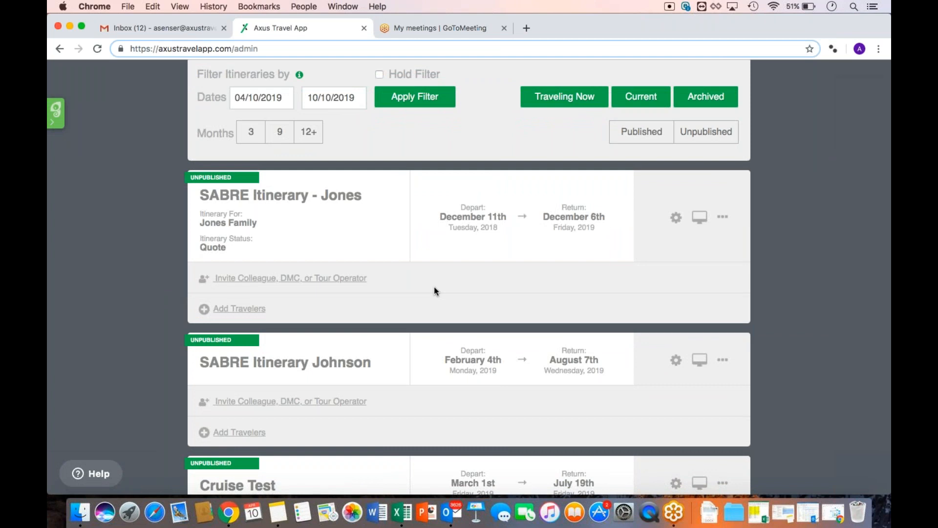
scroll(434, 291, "up", 6)
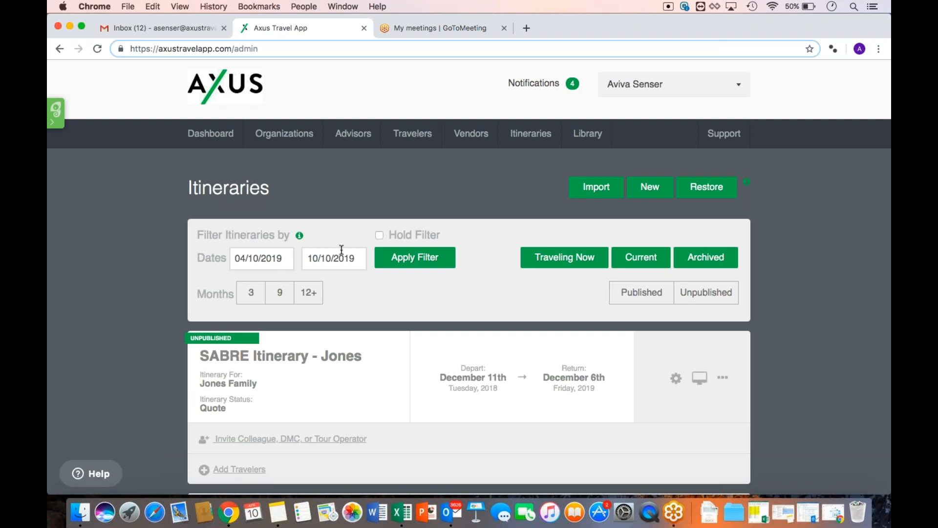
Set the itinerary filter dates to start 04/30/2019 and end 11/30/2019
left_click(273, 255)
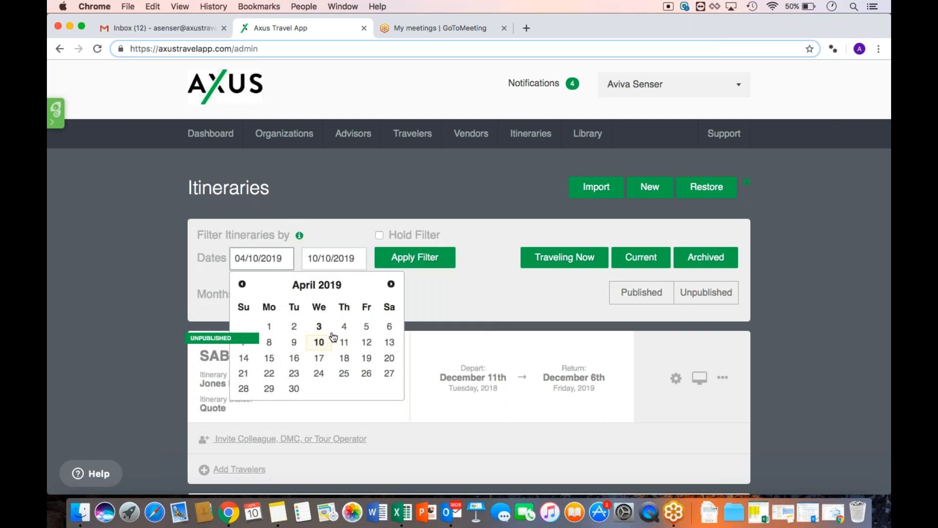
left_click(294, 388)
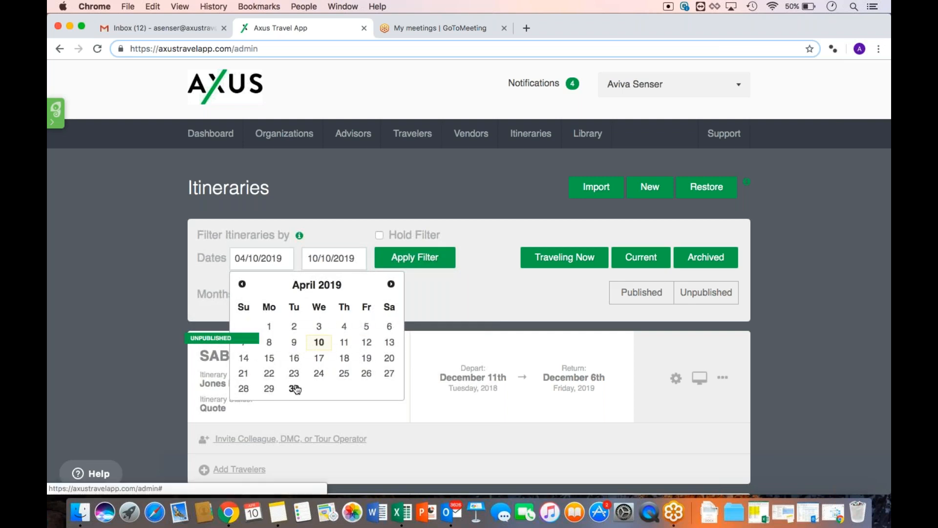
left_click(324, 265)
left_click(464, 283)
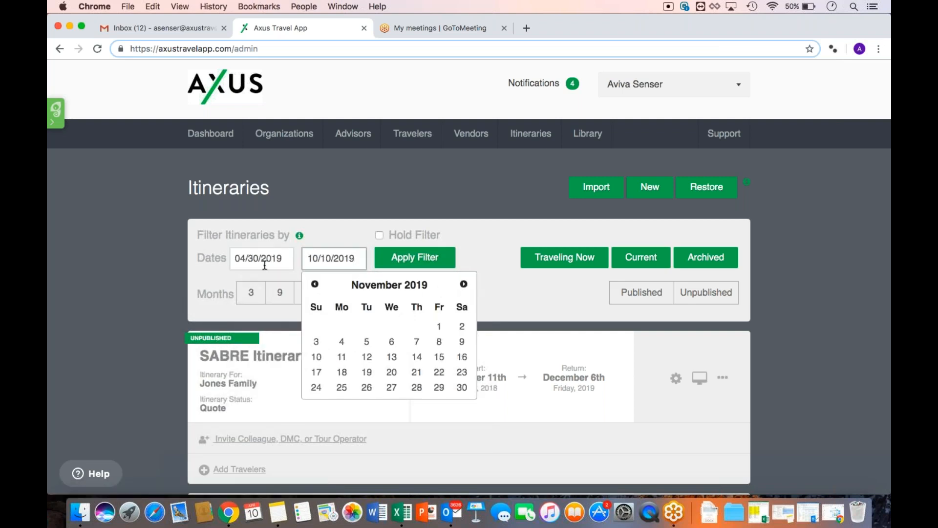
left_click(461, 388)
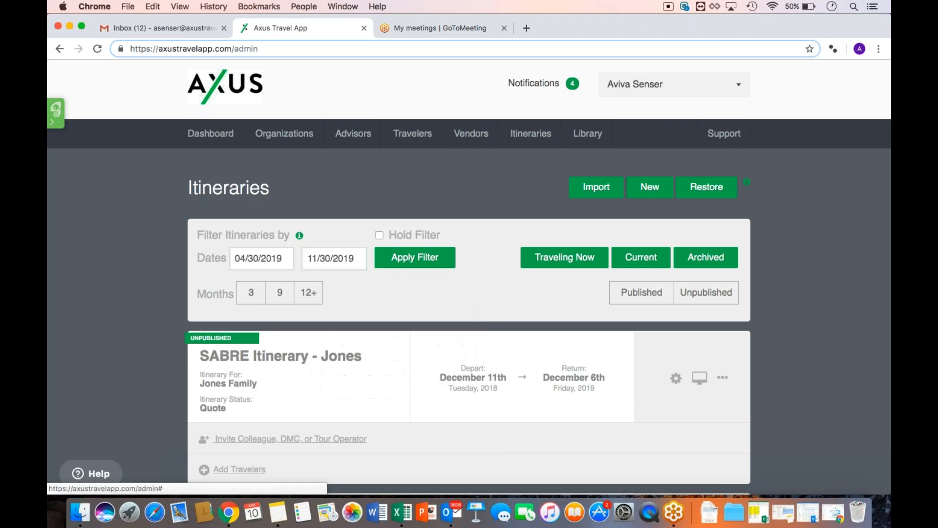
Apply the custom date range, then switch the filter to Months 3
left_click(429, 261)
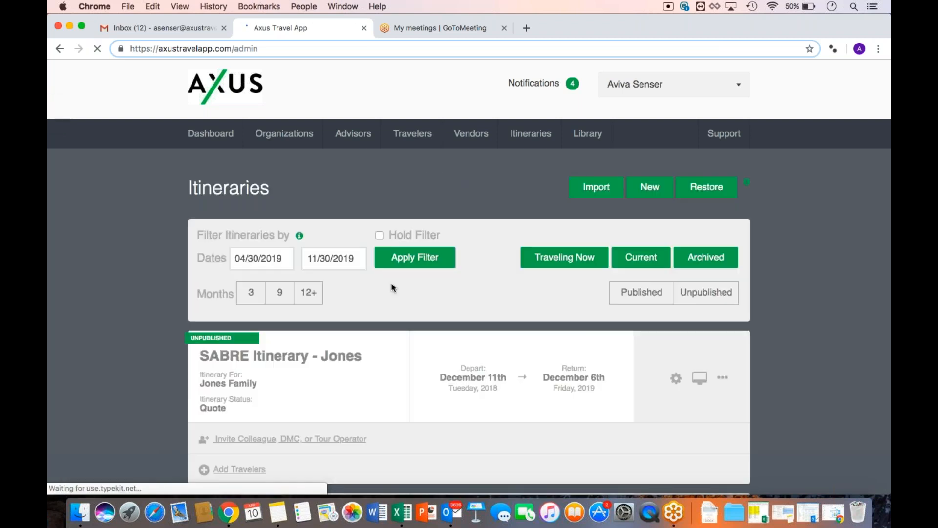
scroll(391, 288, "down", 1)
left_click(250, 268)
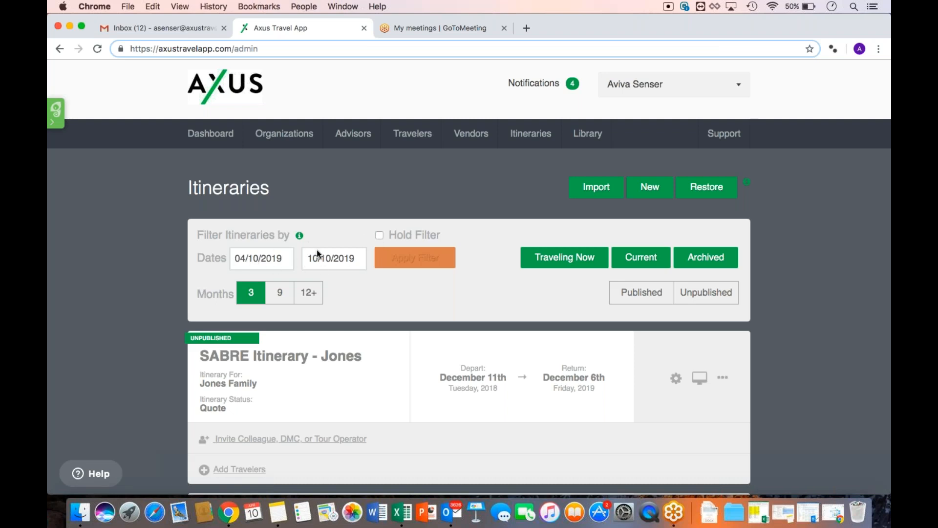
Enable Hold Filter to keep the 04/10/2019–10/10/2019 three-month window
left_click(380, 235)
Return to the browser and untick Hold Filter on the Itineraries page
left_click(823, 37)
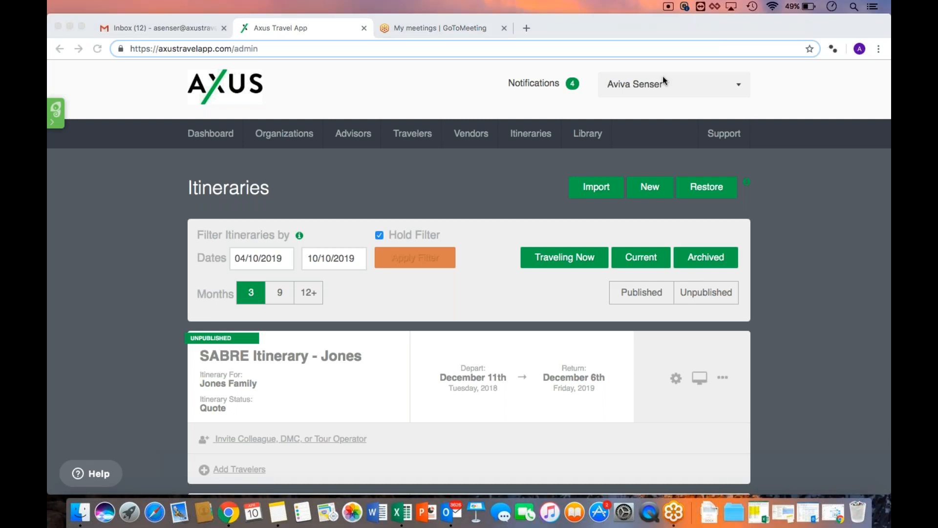
left_click(536, 214)
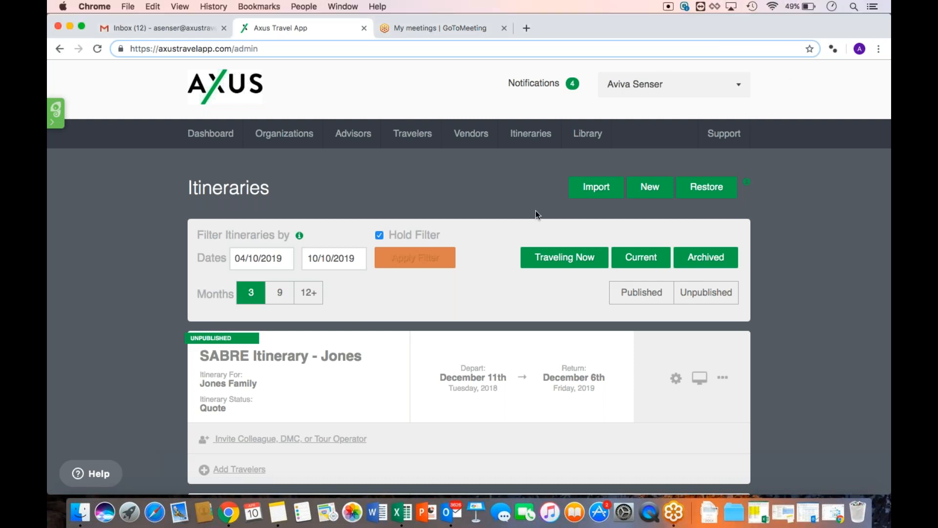
left_click(380, 235)
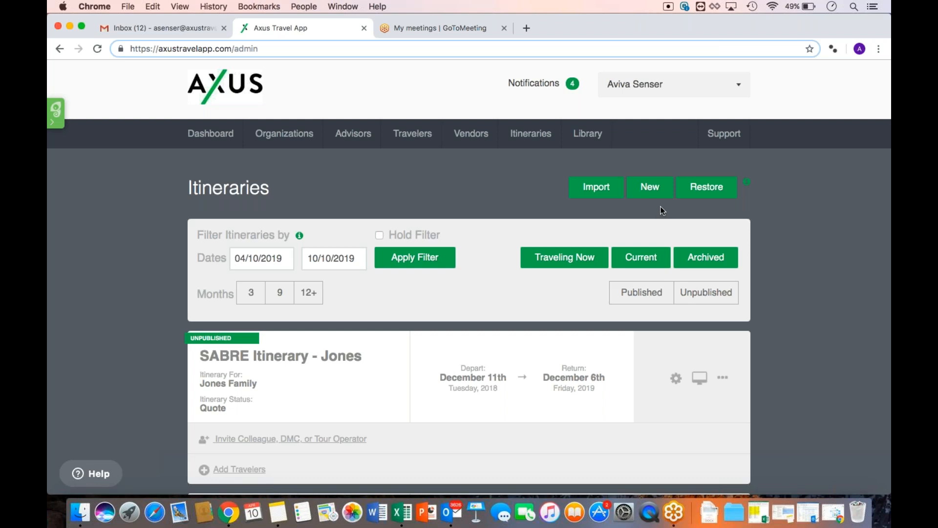
Open the Import Itinerary dialog and zoom the page to 125%
left_click(595, 197)
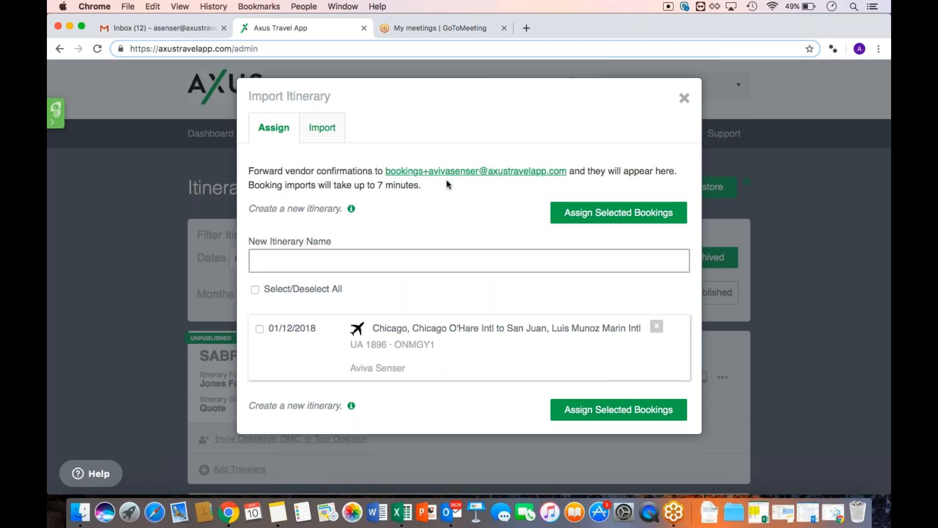
key("super+equal")
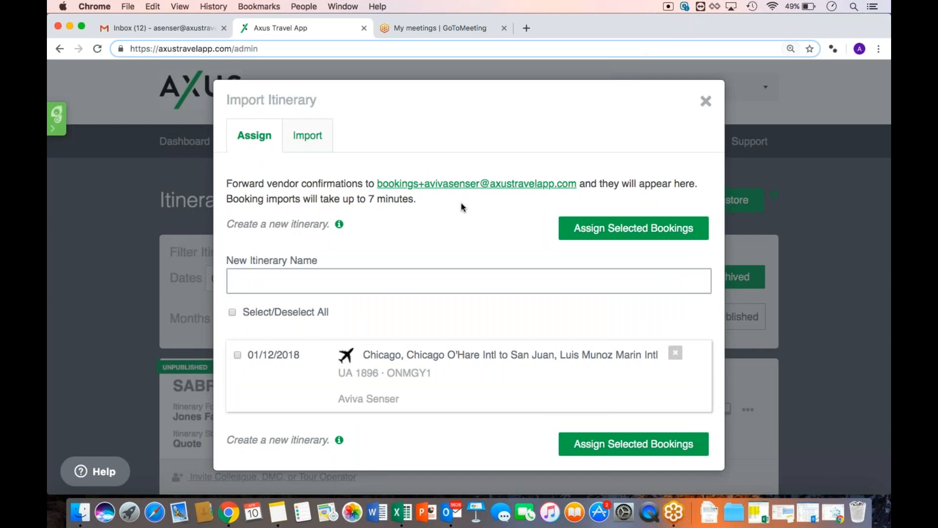
key("super+equal")
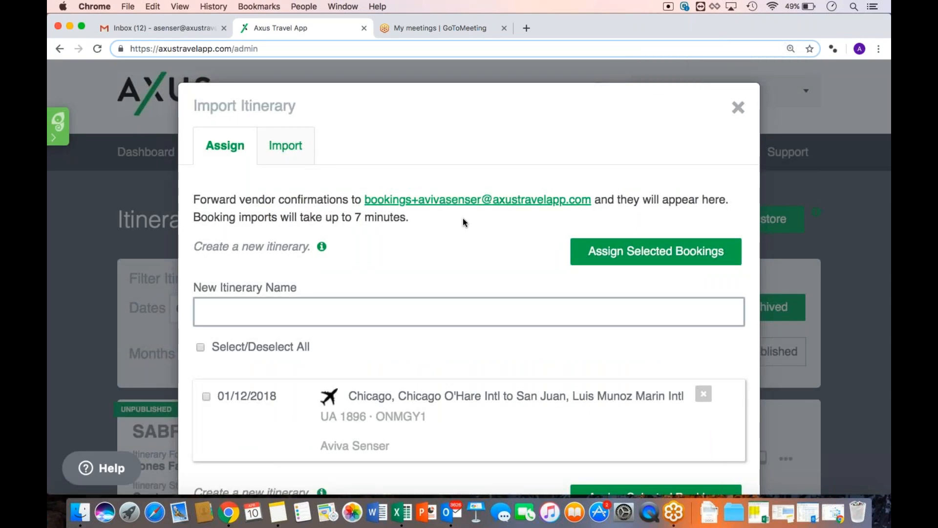
Tick the Chicago to San Juan flight booking and switch to vendor import for Classic Vacations
left_click_drag(366, 201, 587, 202)
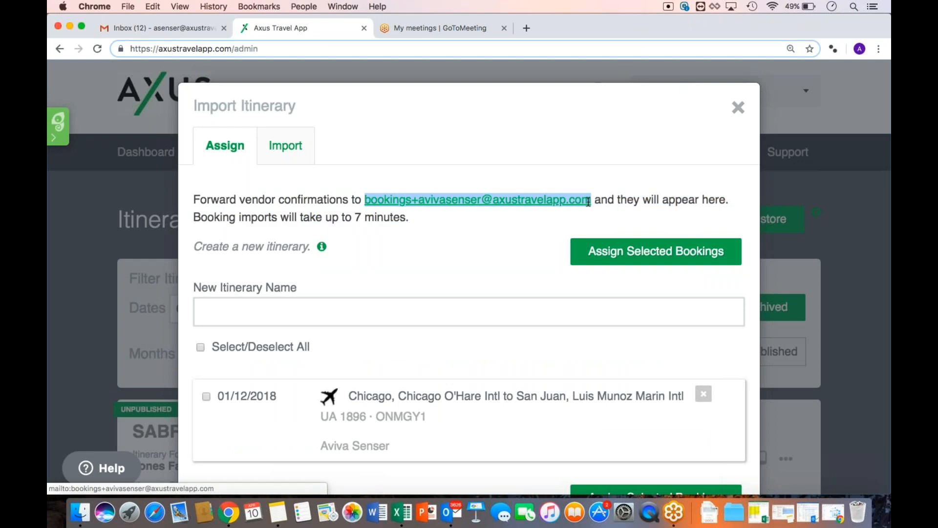
left_click(536, 229)
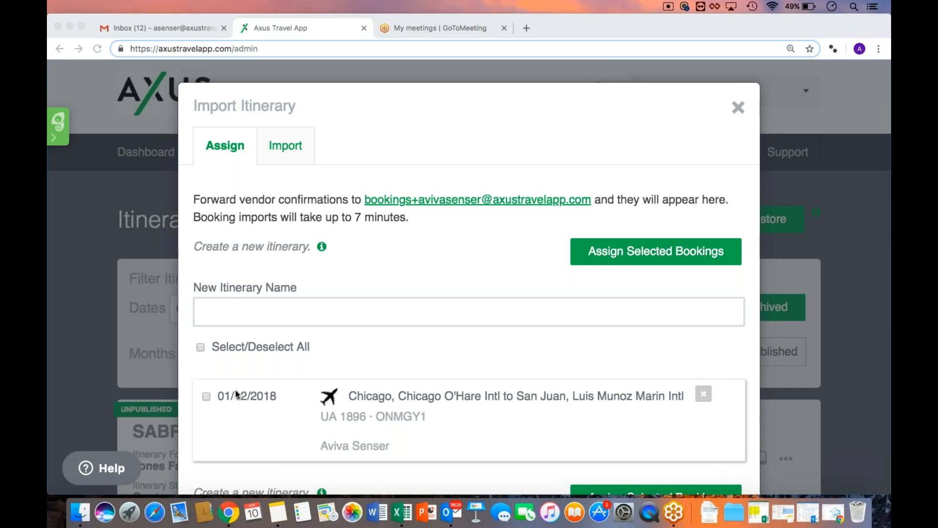
left_click(205, 398)
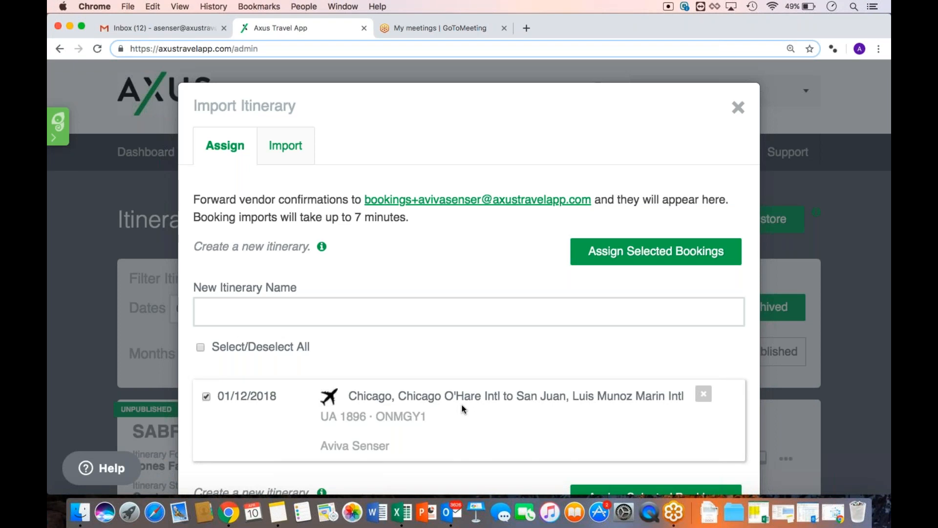
left_click(281, 160)
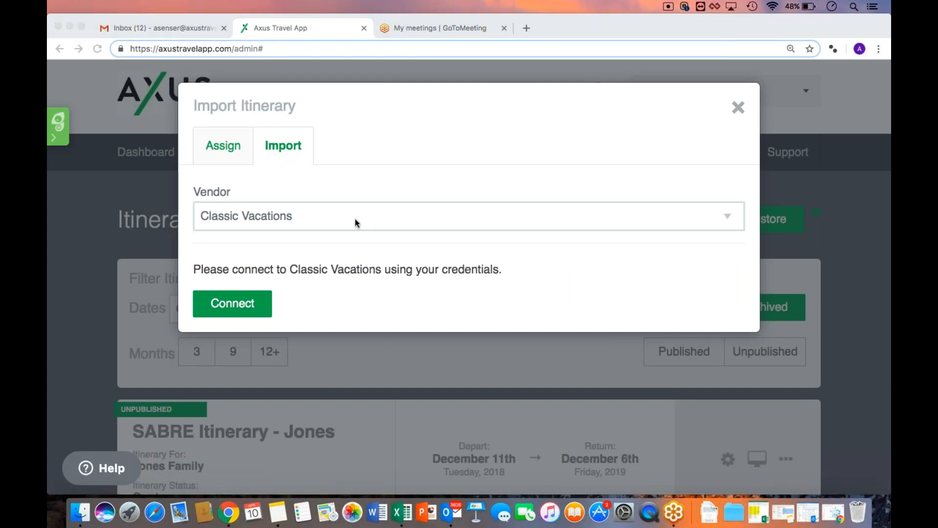
Choose Pleasant Holidays as vendor, keep its login saved, then return to the Assign tab
left_click(711, 219)
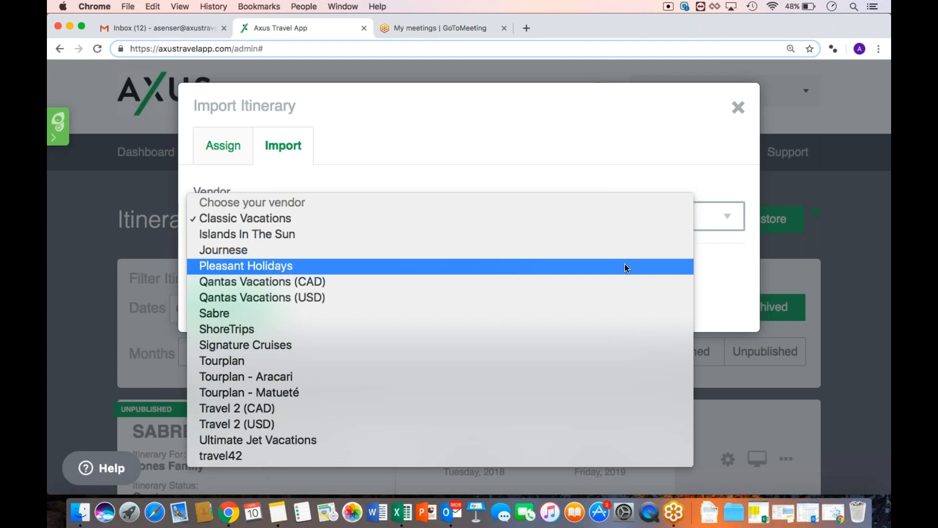
left_click(625, 264)
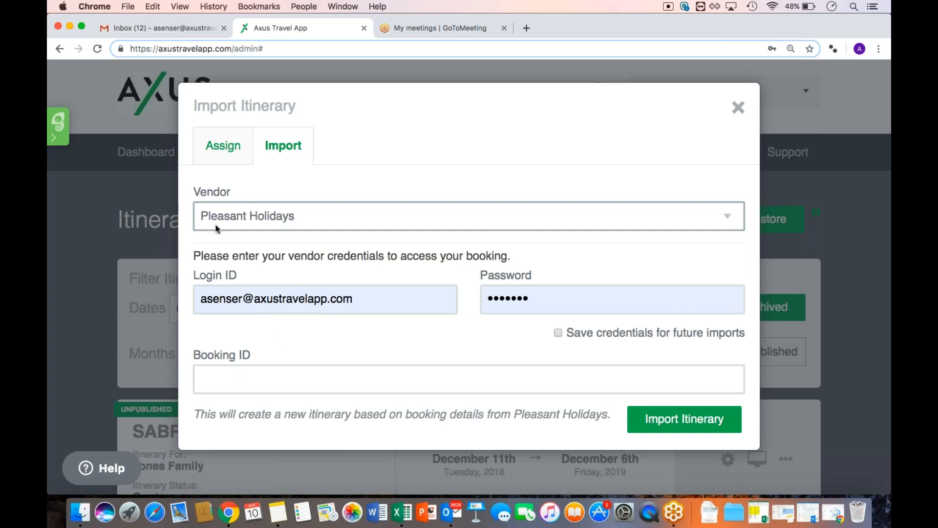
left_click(557, 333)
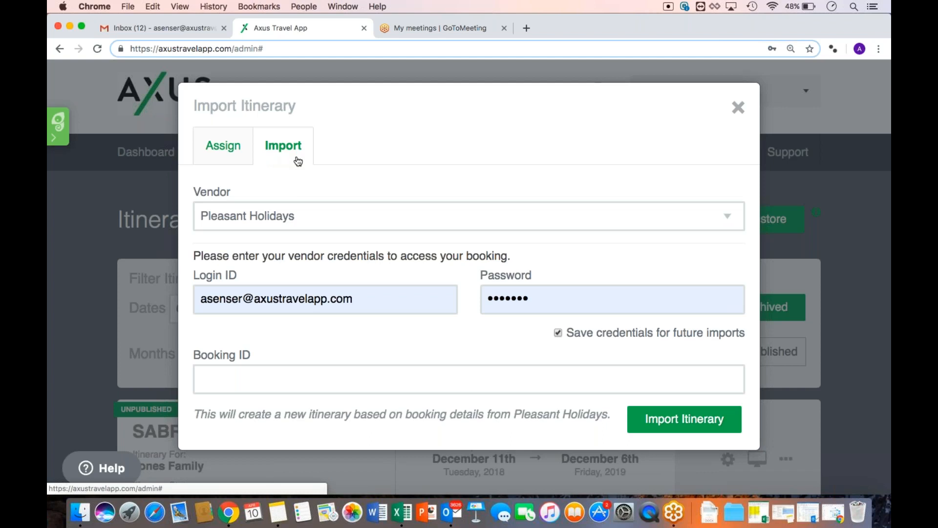
left_click(311, 215)
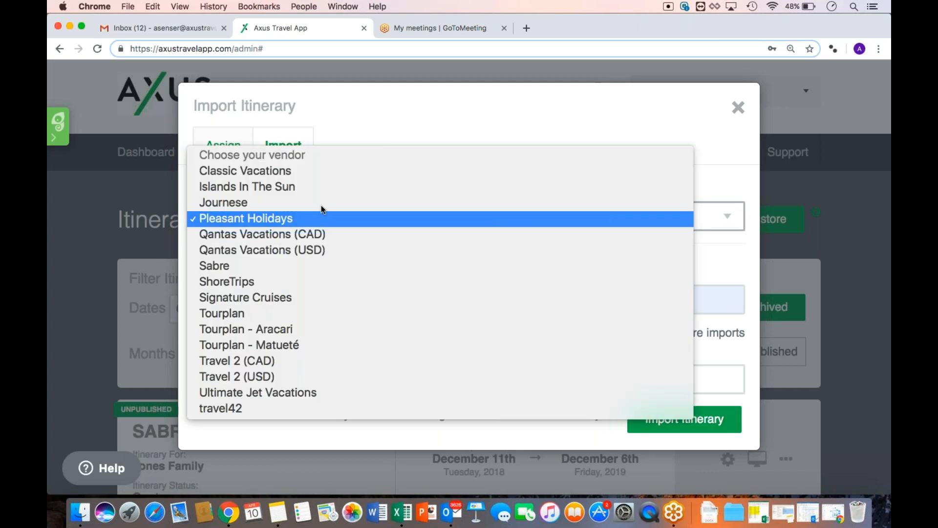
left_click(372, 133)
left_click(219, 159)
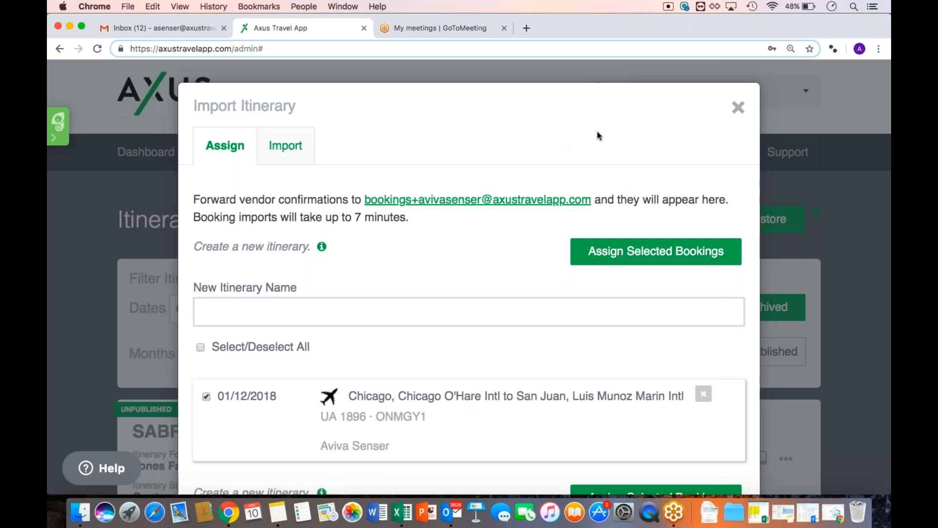
Close the Import Itinerary dialog and start an invite on SABRE Itinerary - Jones
left_click(738, 108)
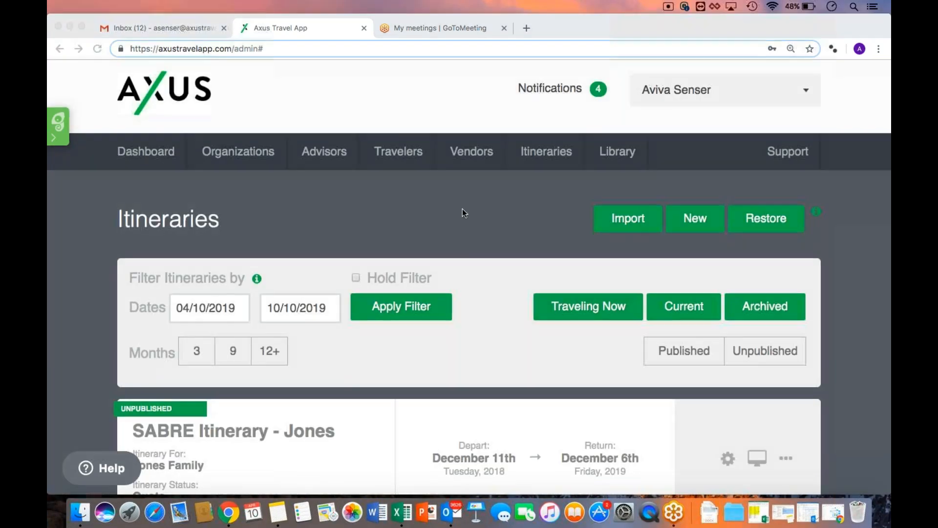
scroll(462, 209, "down", 3)
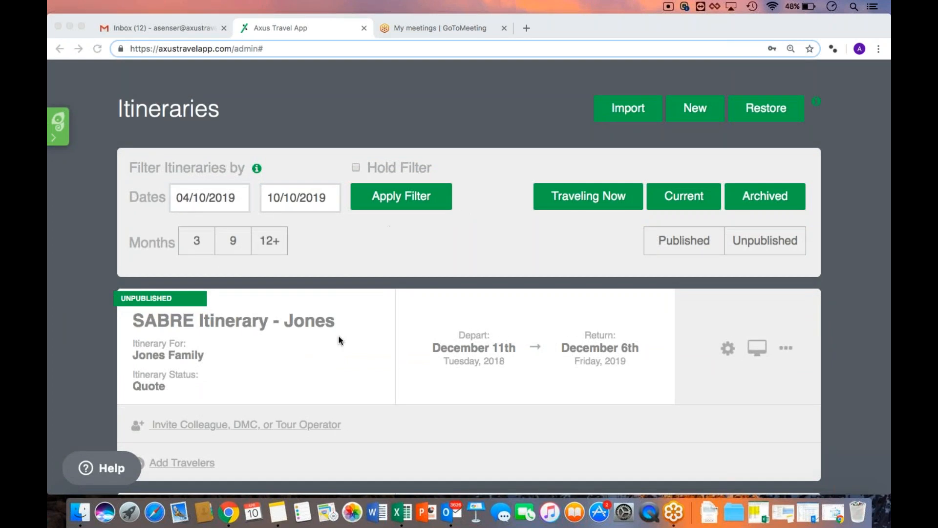
scroll(340, 339, "down", 2)
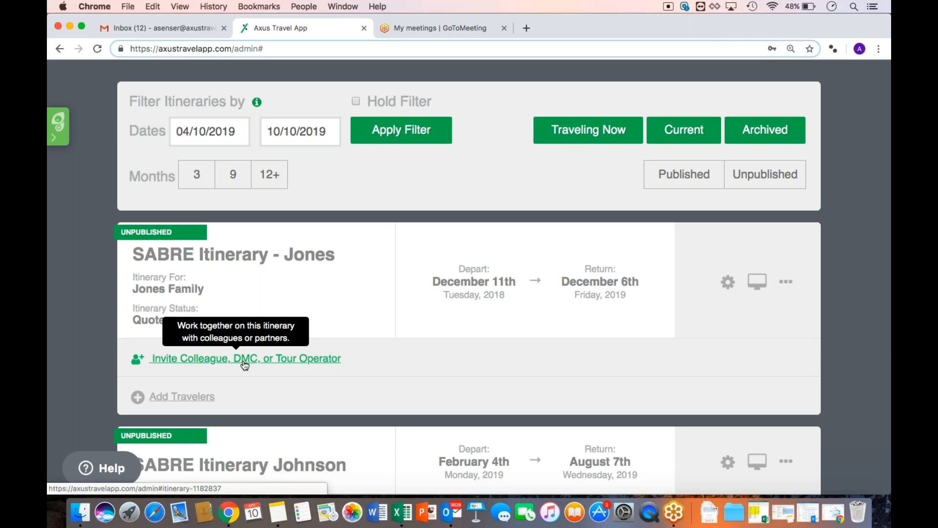
left_click(244, 361)
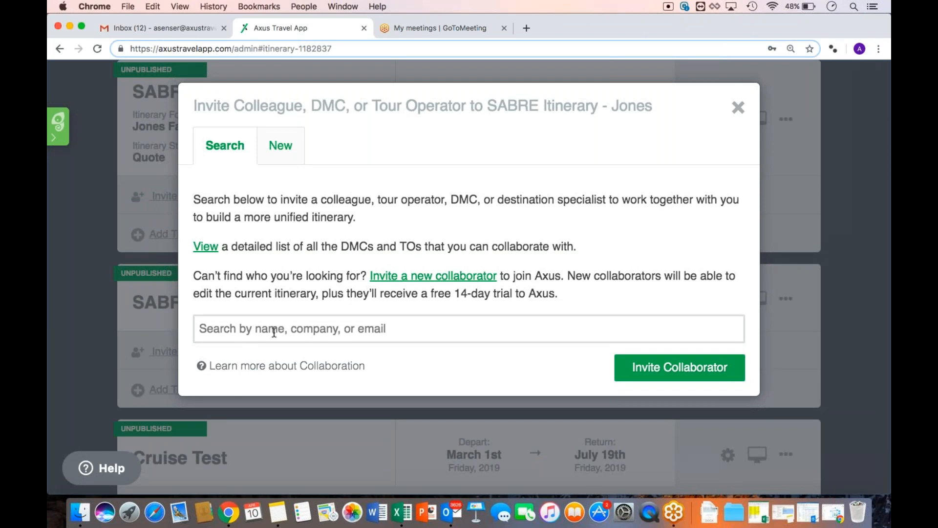
Search 'Top Travel World' and select Top Travel Worldwide as the collaborator
left_click(307, 335)
type("Top Travel World")
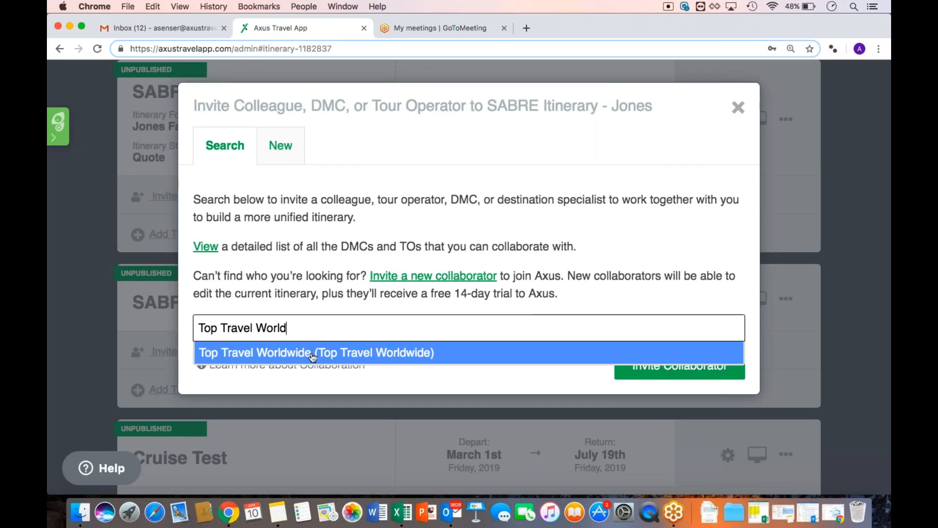
left_click(312, 354)
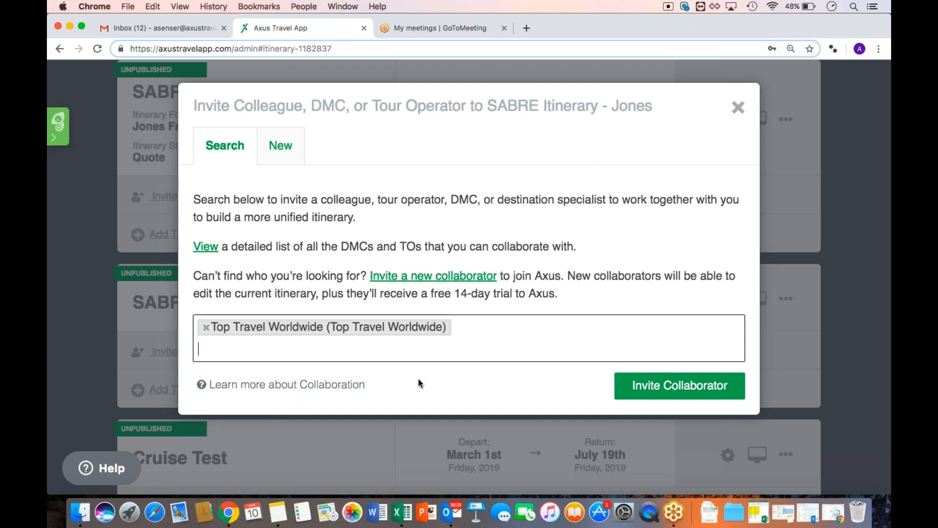
Browse the Support Center's table of collaborating companies in a new tab, then return to the app
left_click(211, 250)
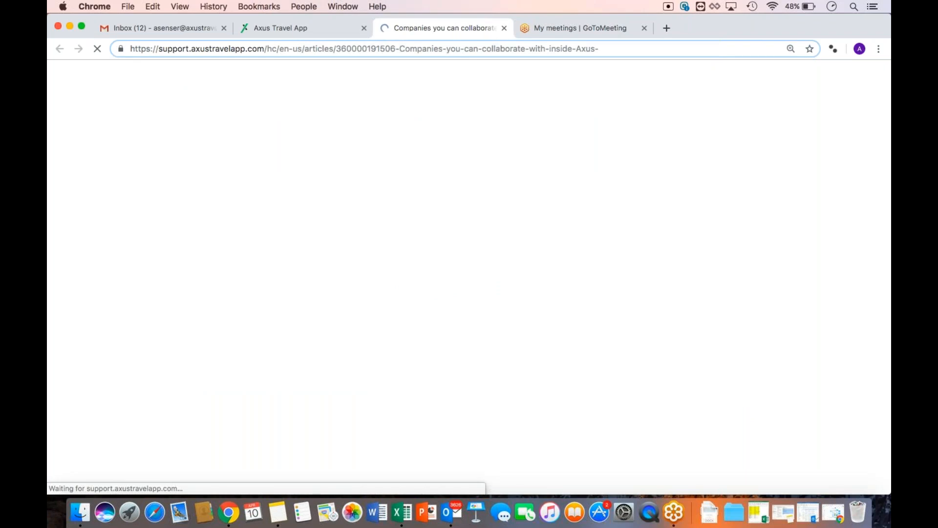
scroll(239, 238, "down", 5)
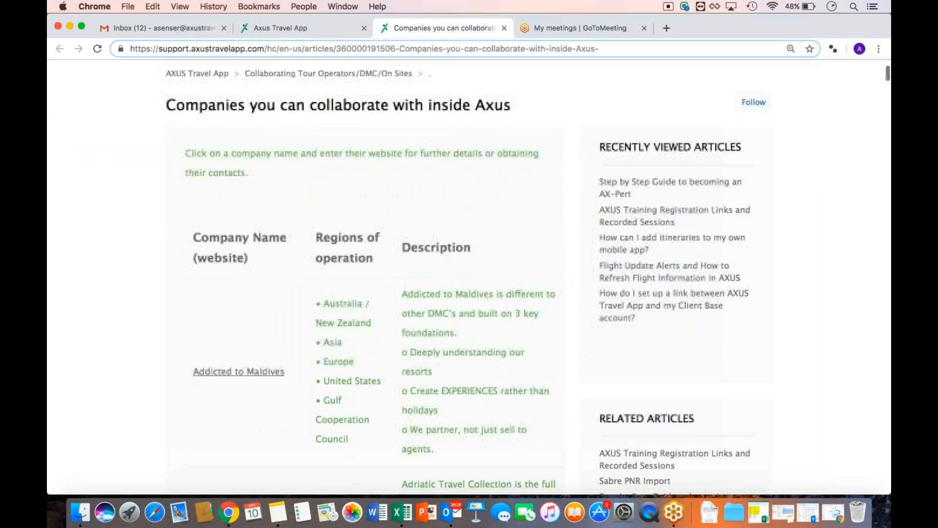
scroll(239, 238, "down", 5)
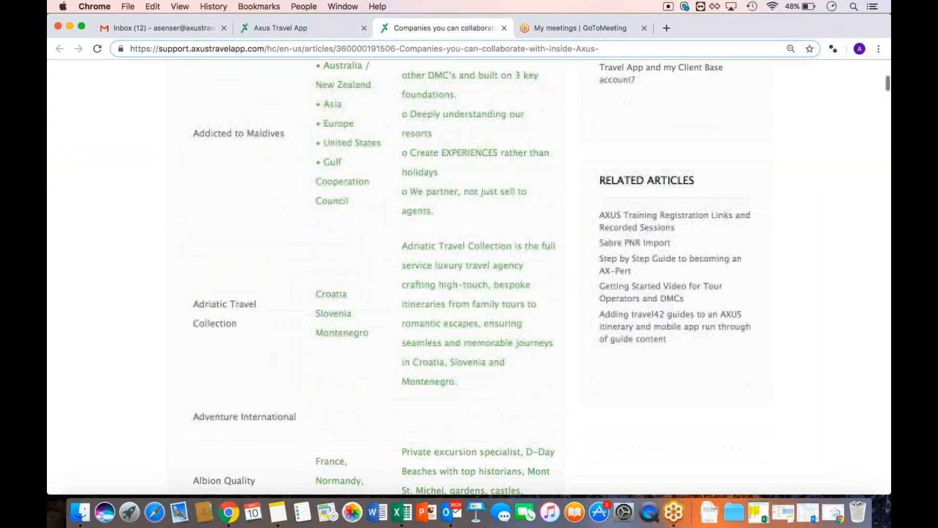
scroll(218, 369, "down", 7)
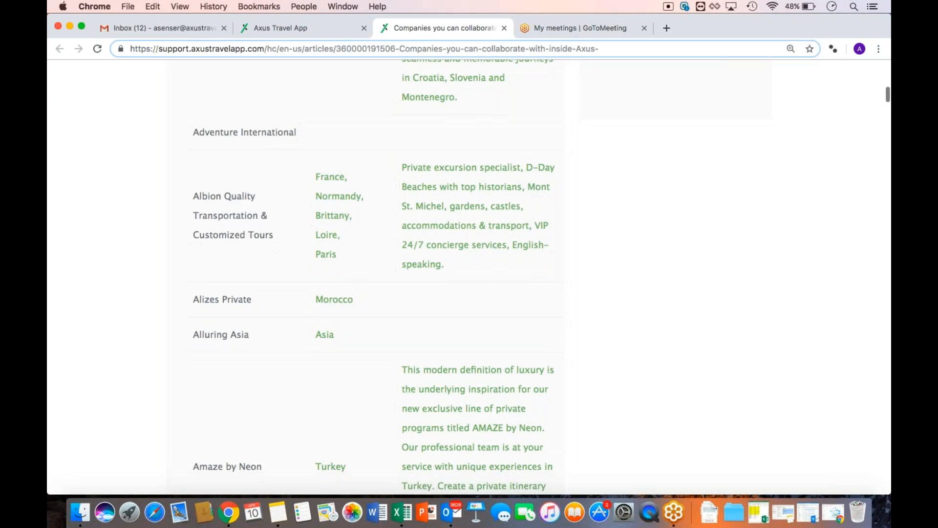
scroll(218, 368, "down", 6)
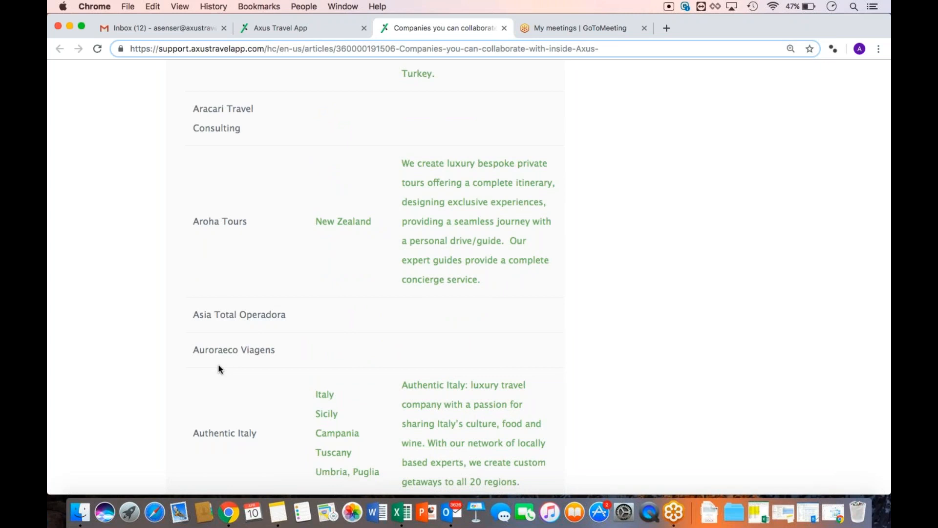
left_click(283, 28)
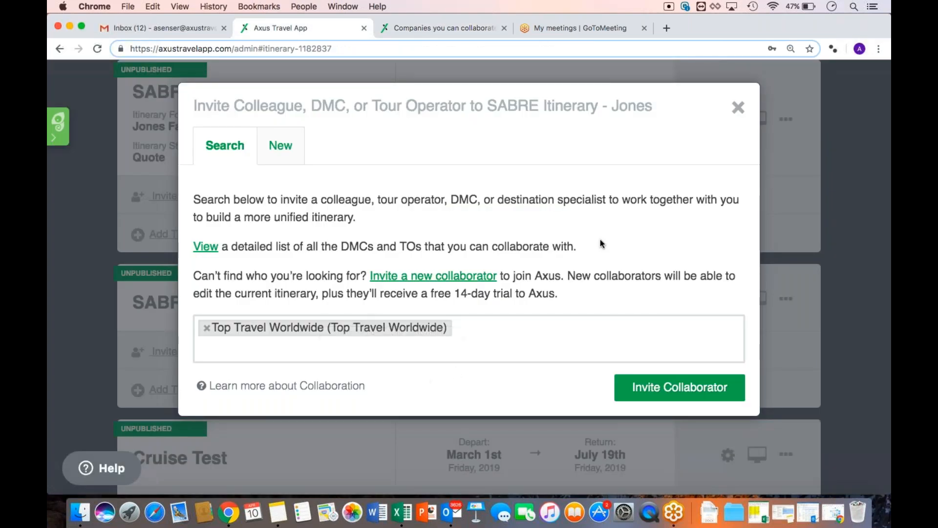
Dismiss the collaborator invite, zoom the page out, and start a new itinerary
left_click(738, 107)
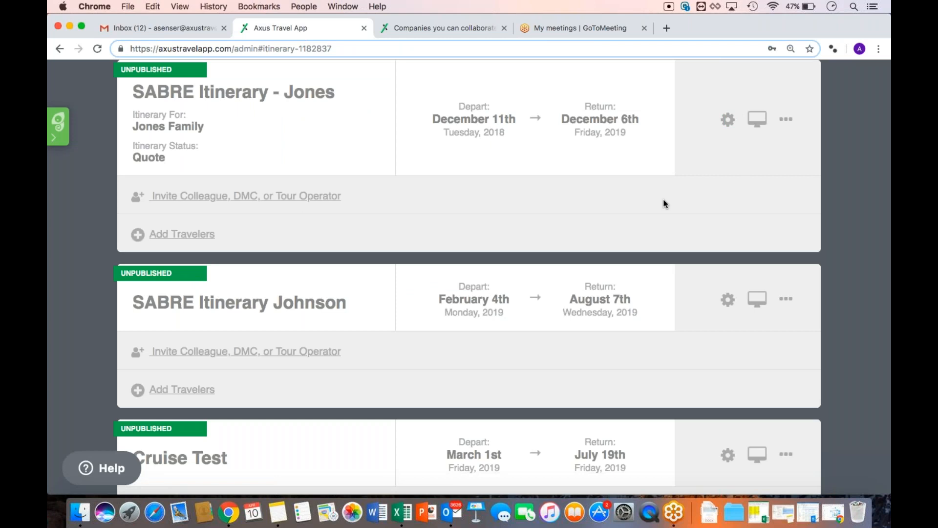
scroll(665, 204, "up", 10)
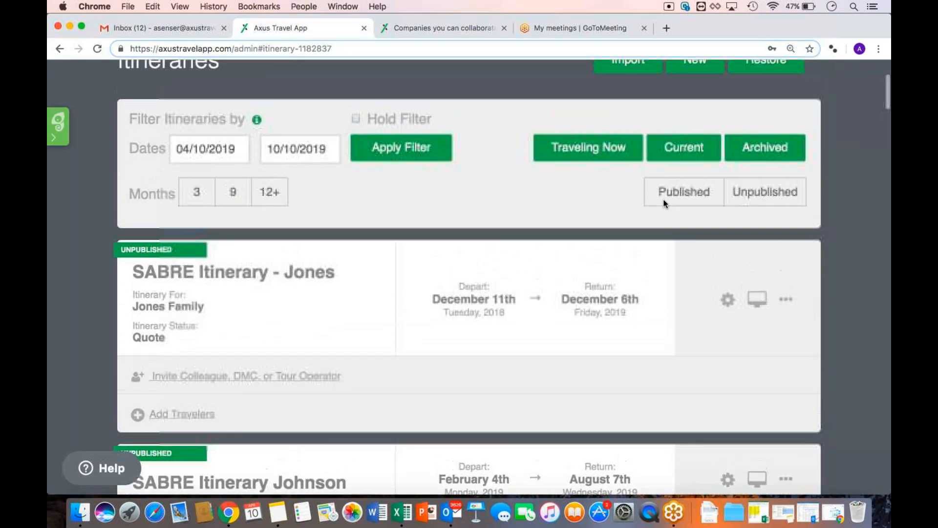
key("super+minus")
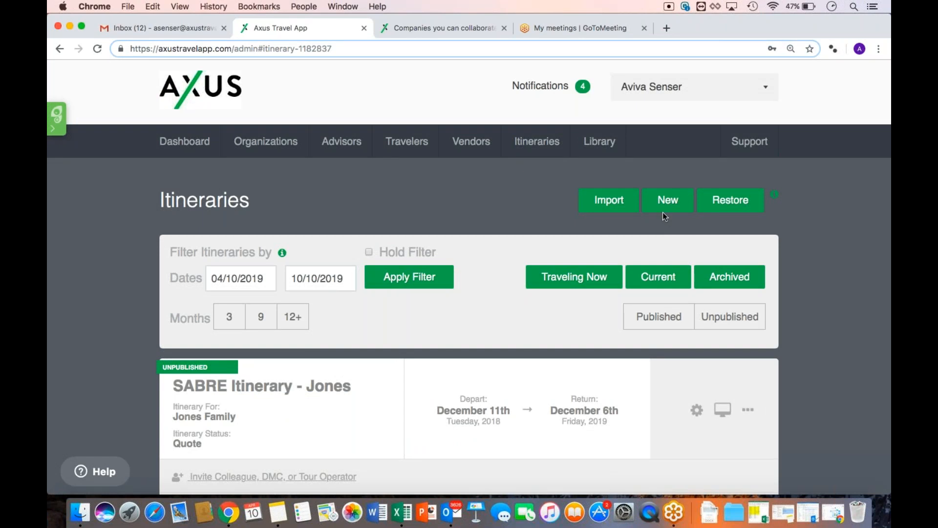
left_click(665, 214)
Name the itinerary 'London Weekend for Smith' and enter the three travellers' names
left_click(664, 212)
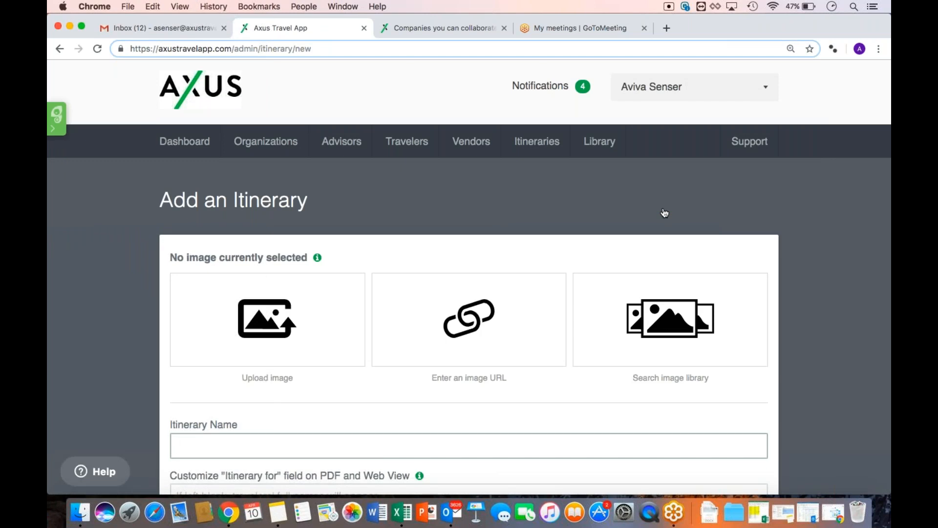
scroll(665, 213, "down", 5)
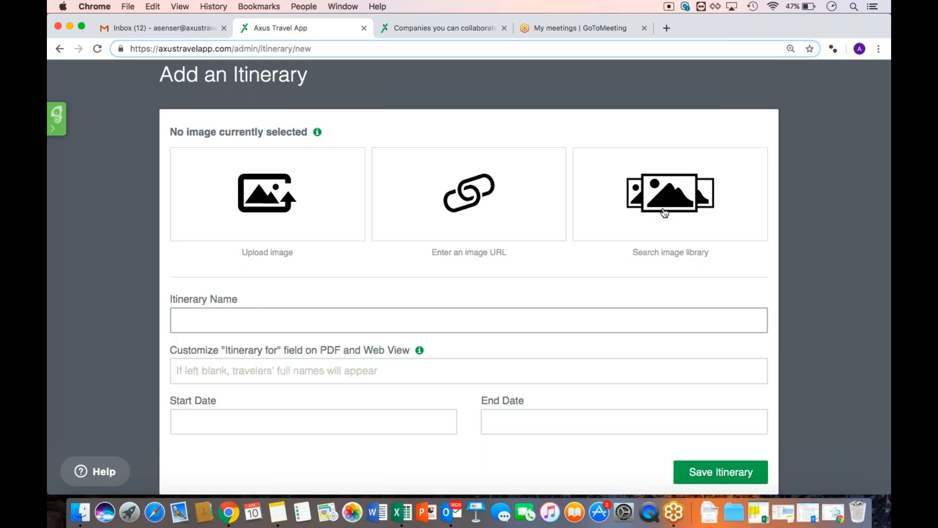
type("London Weekend for Smith")
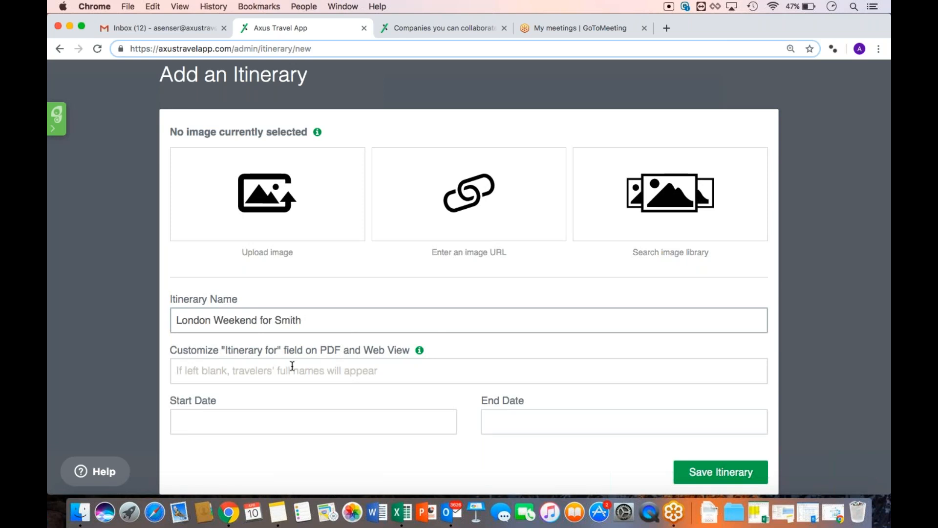
left_click(292, 366)
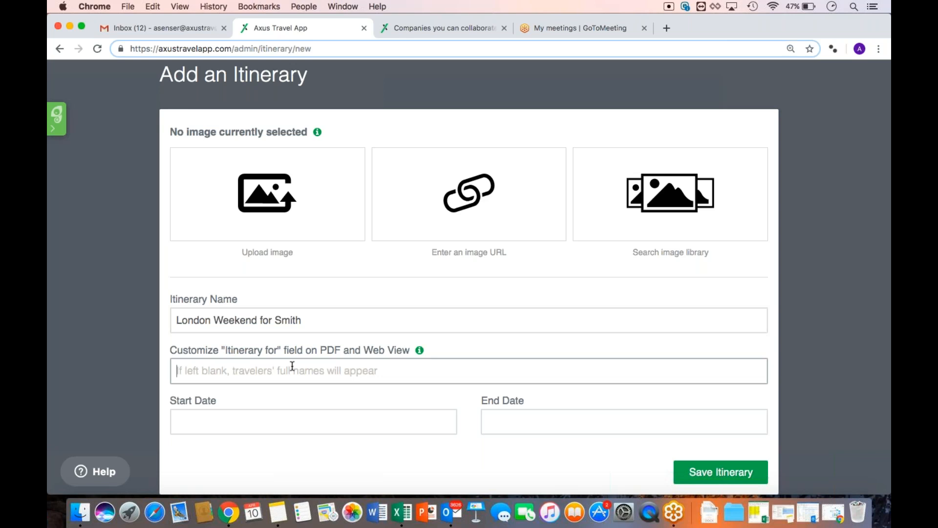
left_click(292, 366)
type("J")
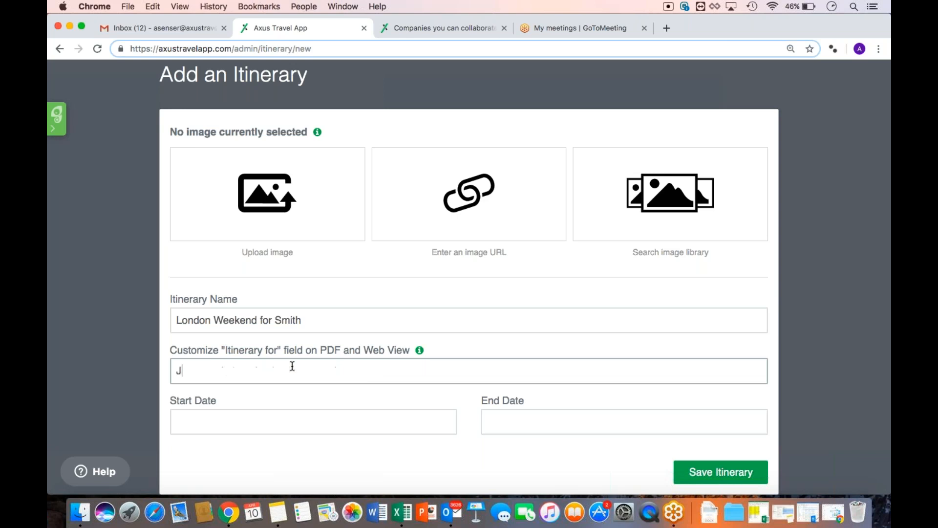
type("ohn, Mary, and Molly")
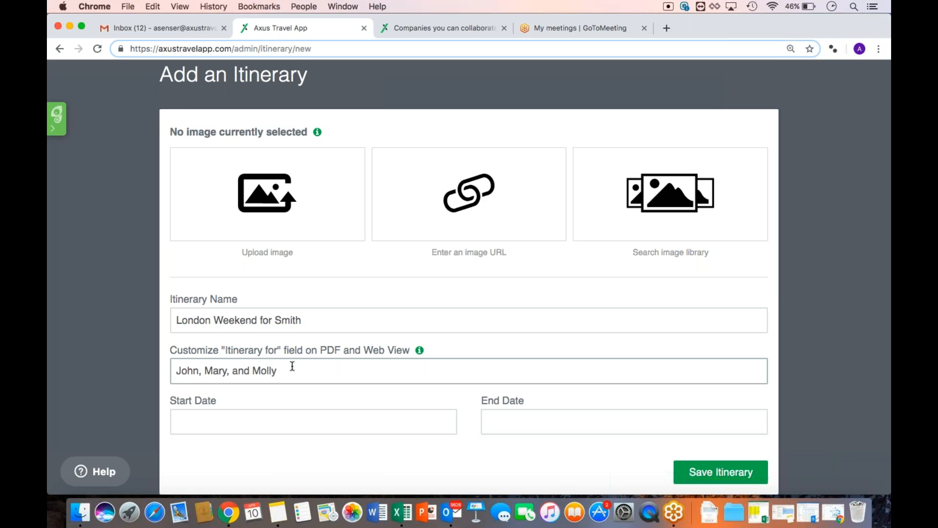
Set the trip dates from May 1, 2019 to May 6, 2019
left_click(291, 420)
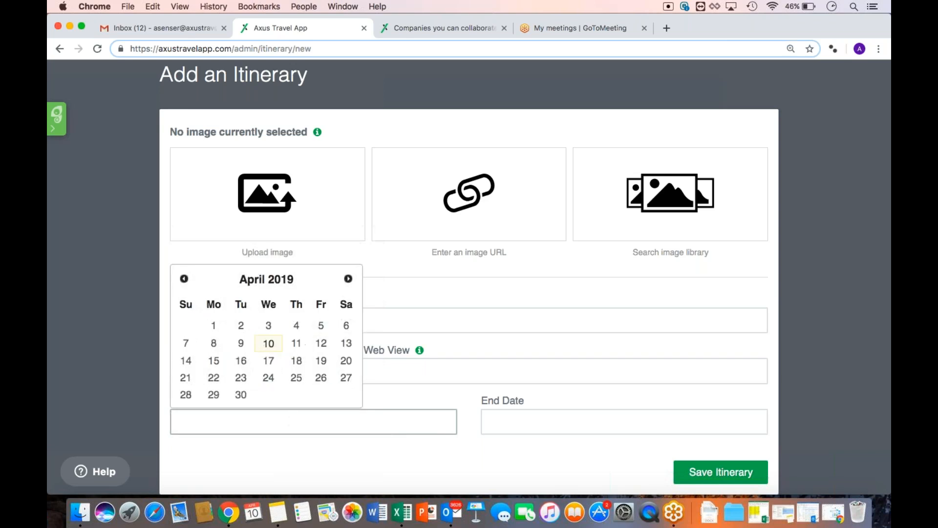
left_click(348, 278)
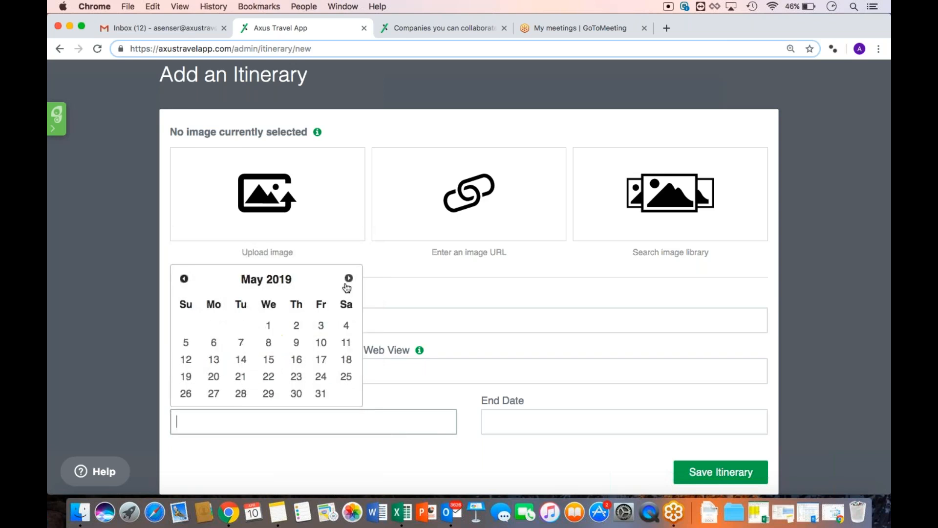
left_click(272, 327)
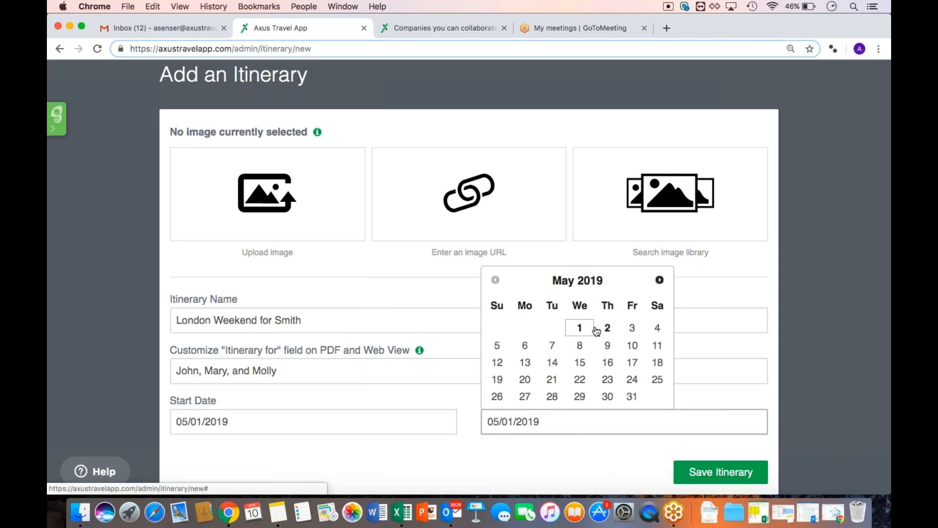
left_click(524, 345)
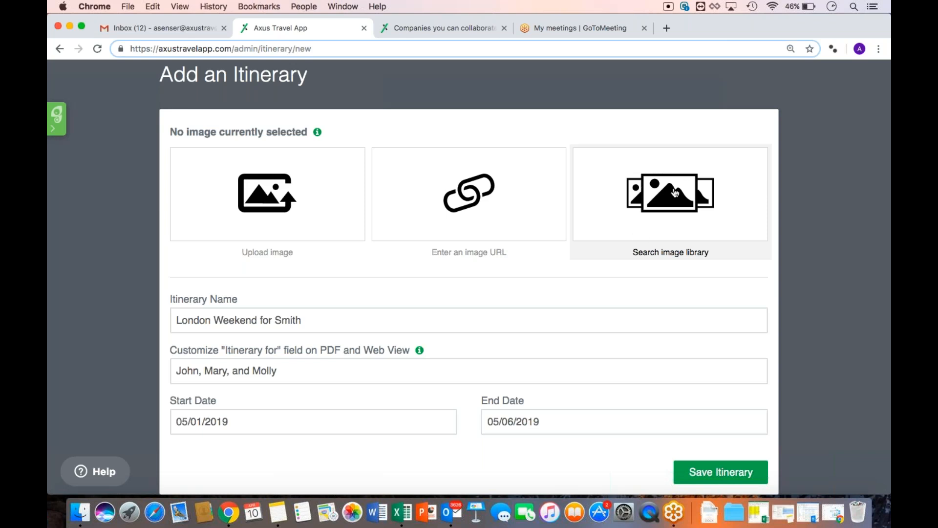
Search the image library for 'London'
left_click(676, 193)
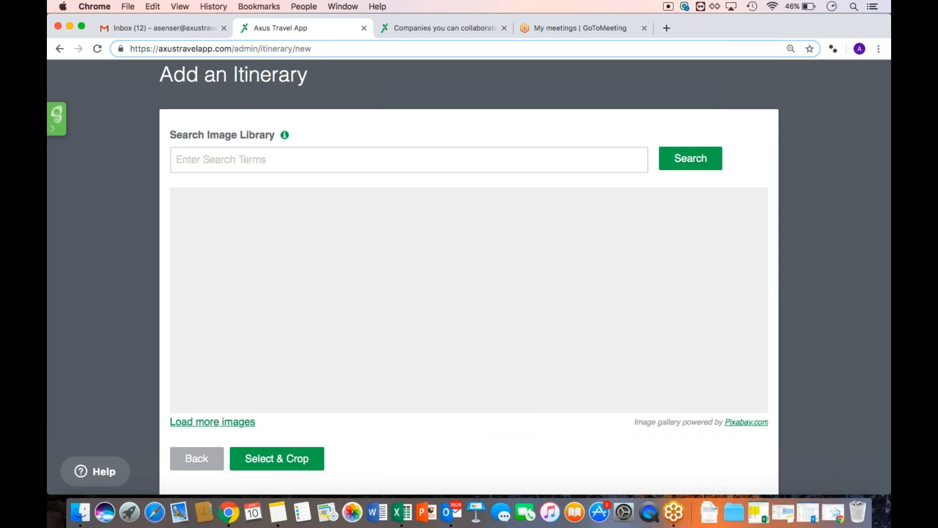
left_click(507, 163)
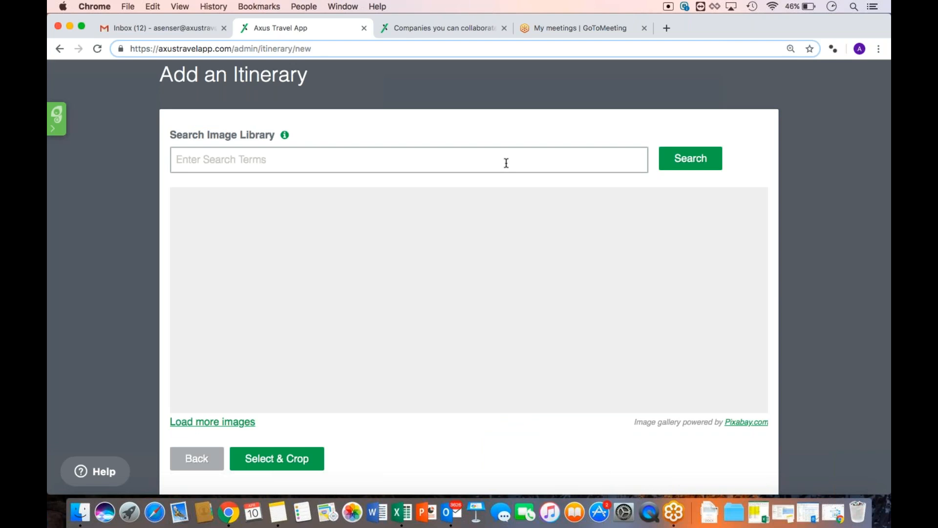
type("London")
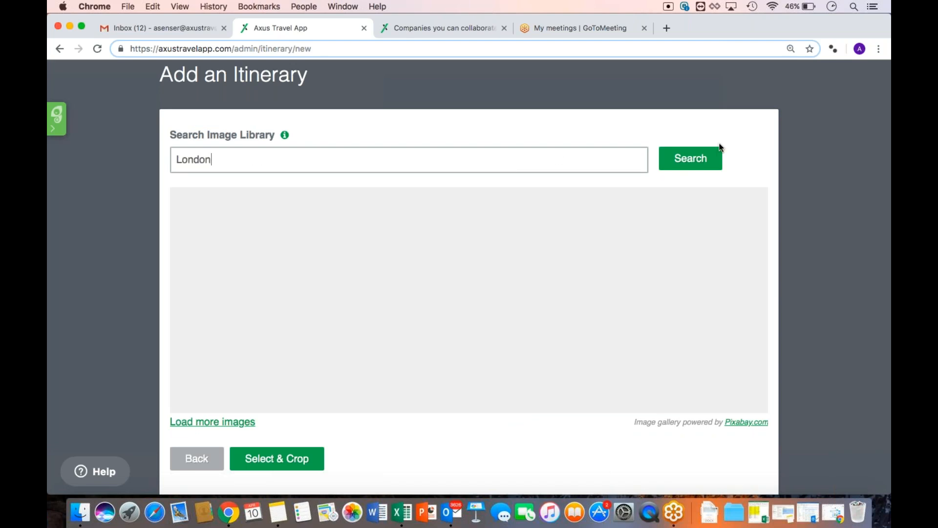
left_click(708, 158)
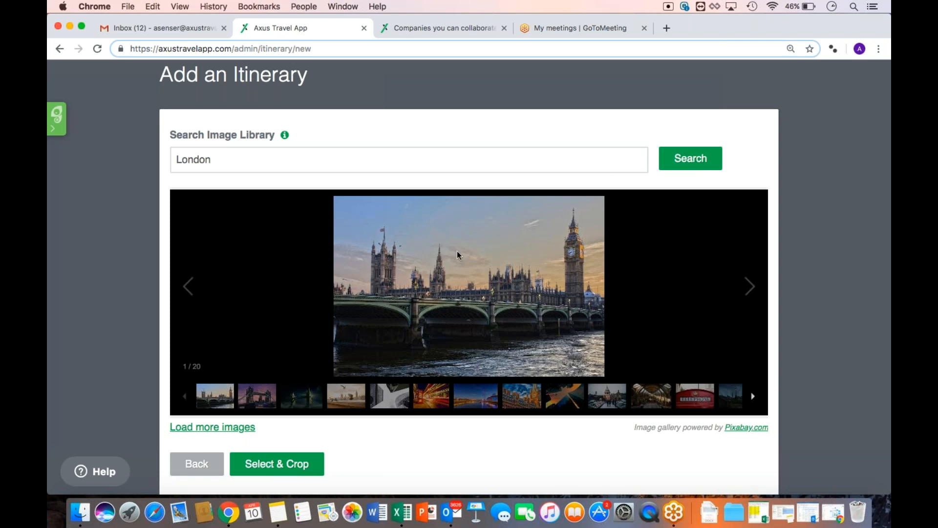
Choose the Westminster bridge photo from the results as the cover image
left_click(429, 406)
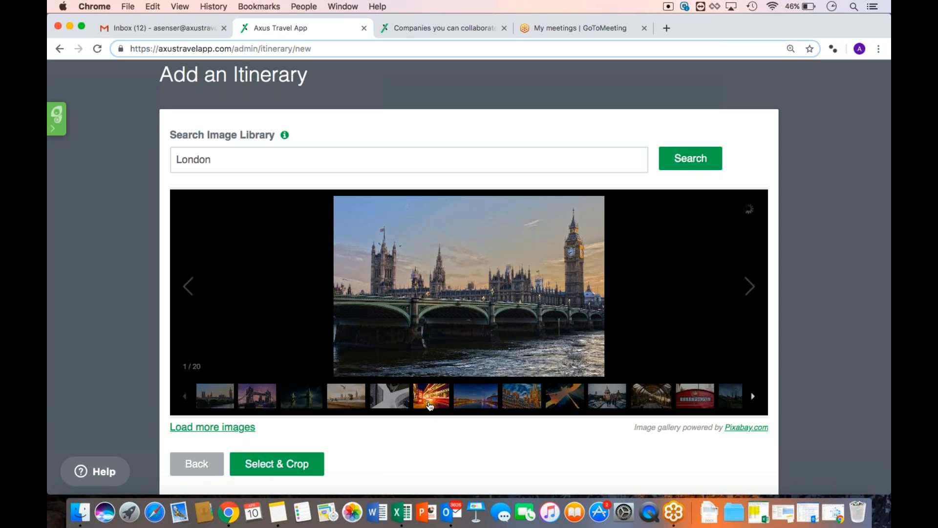
left_click(463, 401)
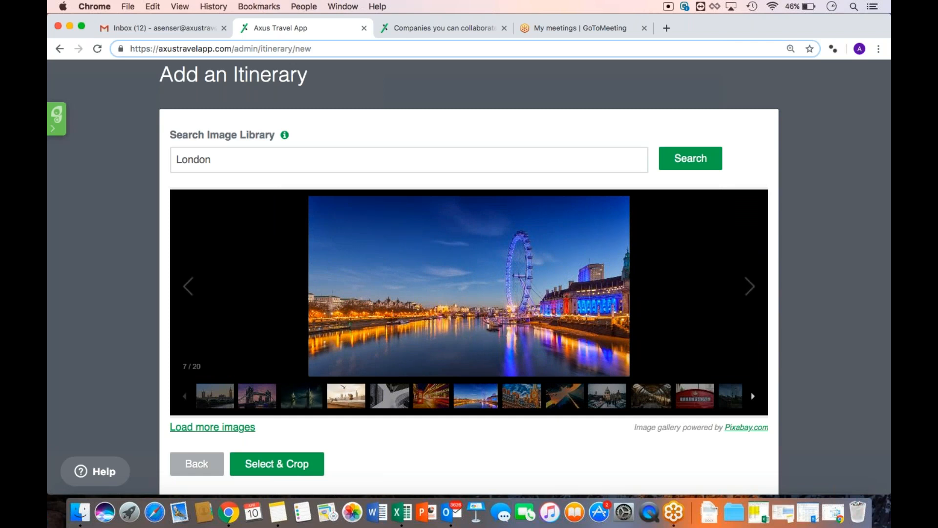
left_click(215, 403)
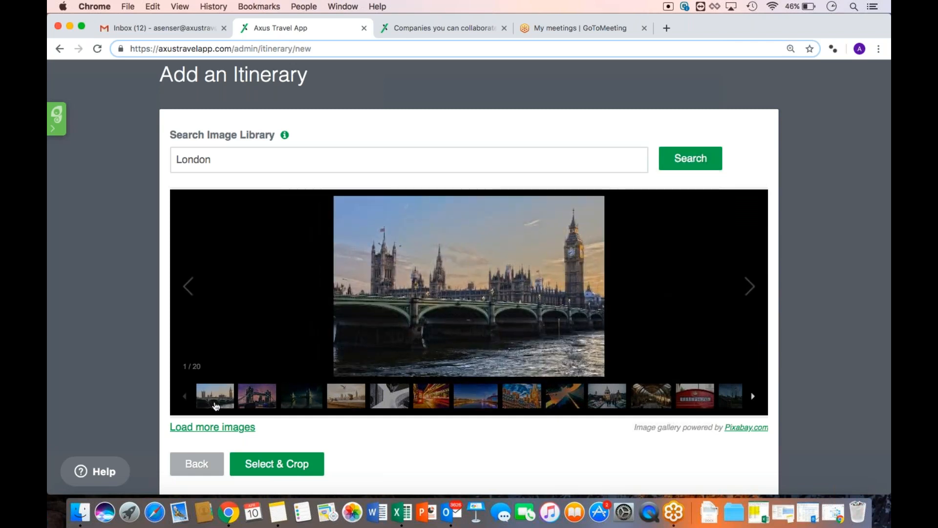
scroll(343, 441, "down", 1)
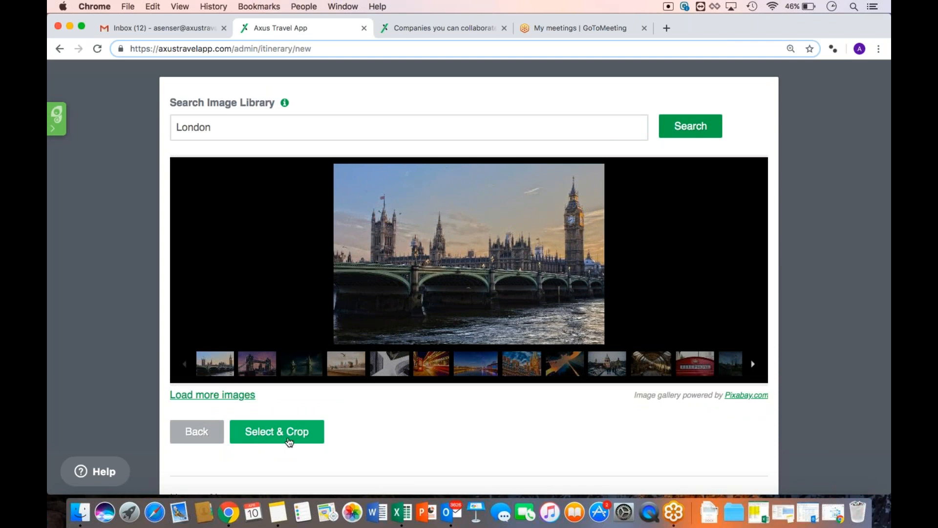
left_click(290, 439)
Zoom and drag the Westminster photo to fit the crop frame
scroll(482, 367, "up", 2)
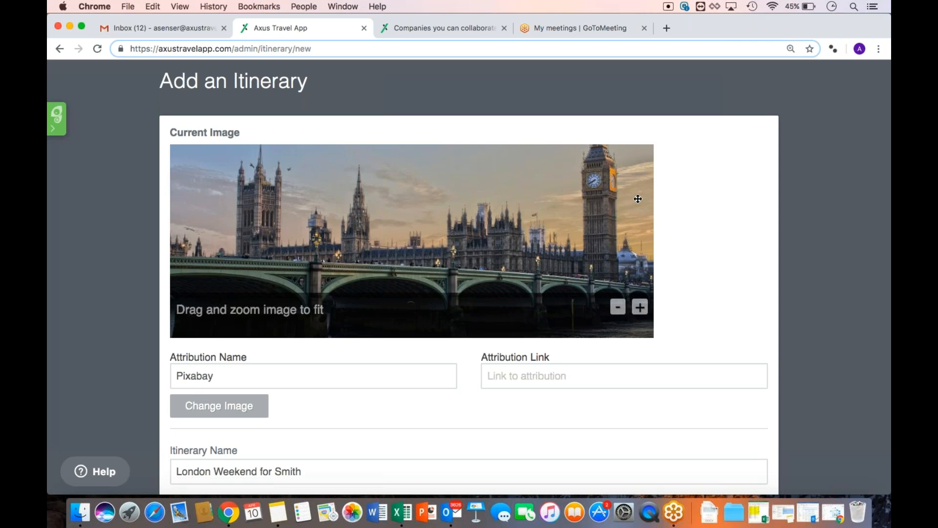
left_click(642, 314)
left_click(641, 315)
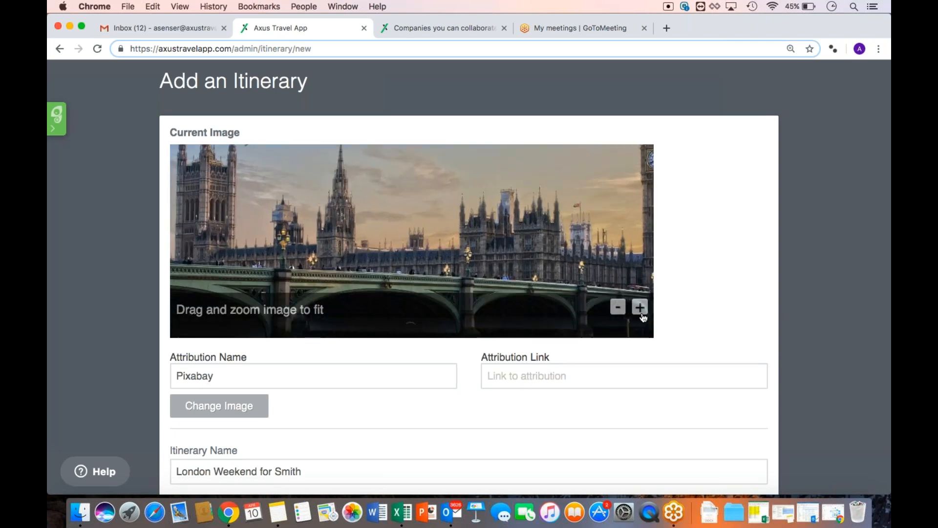
left_click(619, 310)
left_click(620, 310)
mouse_move(589, 244)
left_mouse_down()
mouse_move(589, 268)
mouse_move(589, 242)
mouse_move(587, 258)
left_mouse_up()
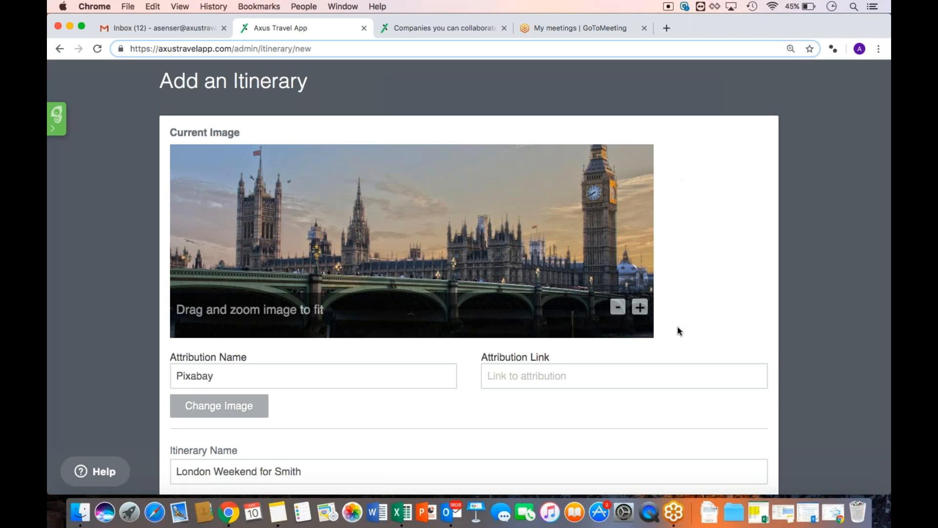
scroll(677, 327, "down", 5)
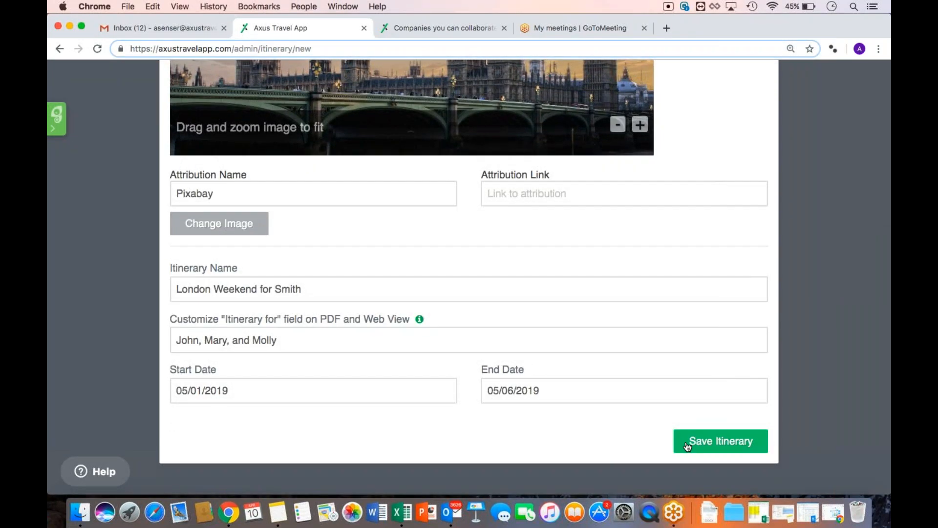
Save the itinerary and return to its new London Weekend for Smith card
left_click(687, 441)
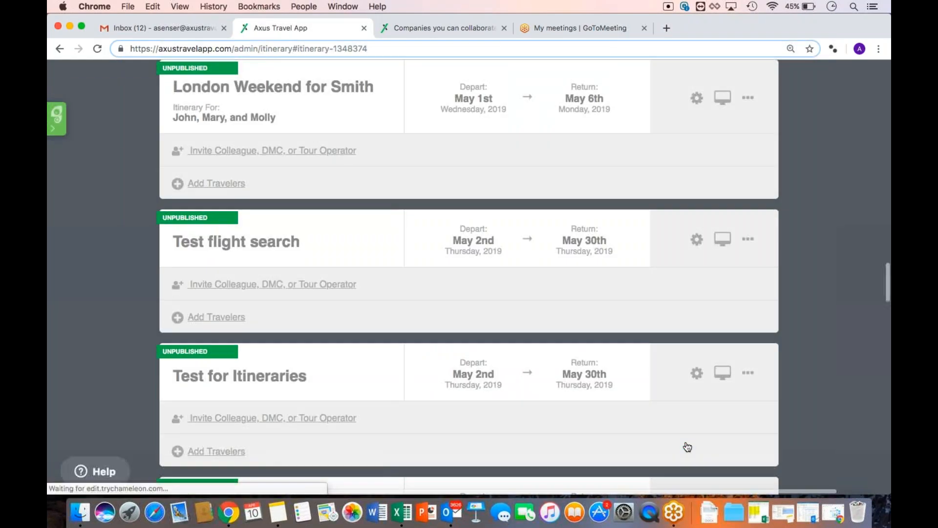
scroll(498, 299, "up", 3)
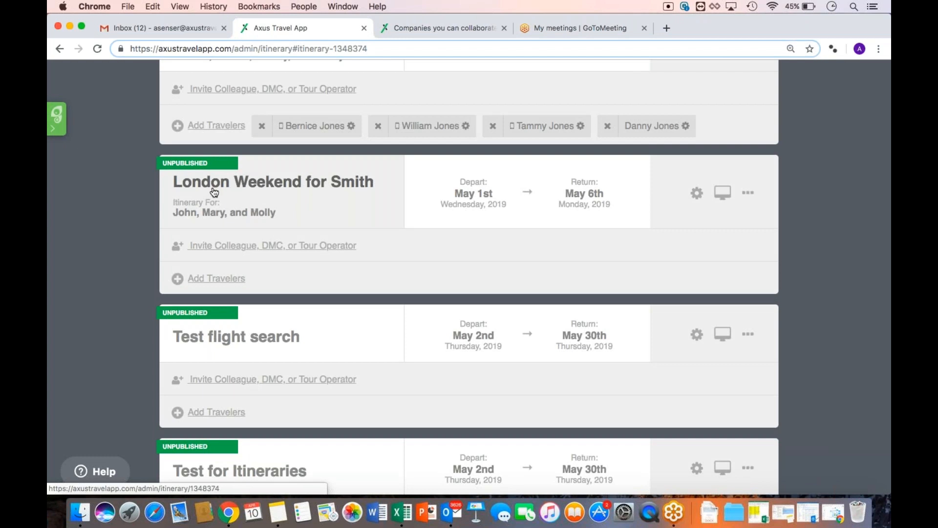
Open London Weekend for Smith and scroll to its Bookings for May 1st–6th
left_click(266, 192)
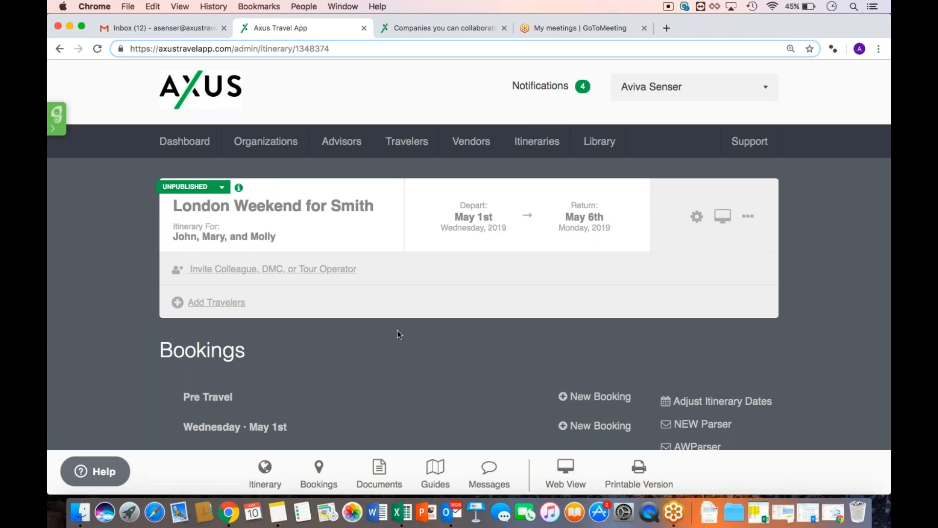
scroll(398, 329, "down", 3)
scroll(397, 329, "down", 5)
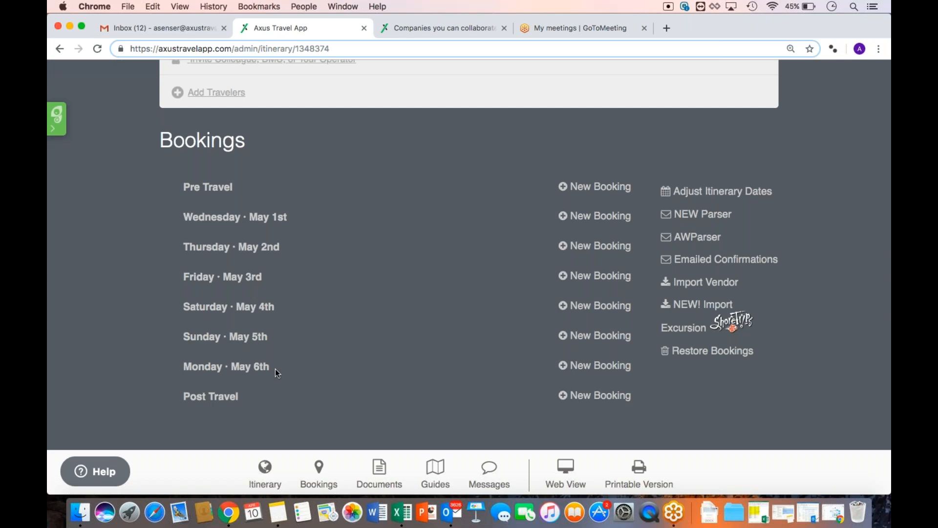
left_click(781, 335)
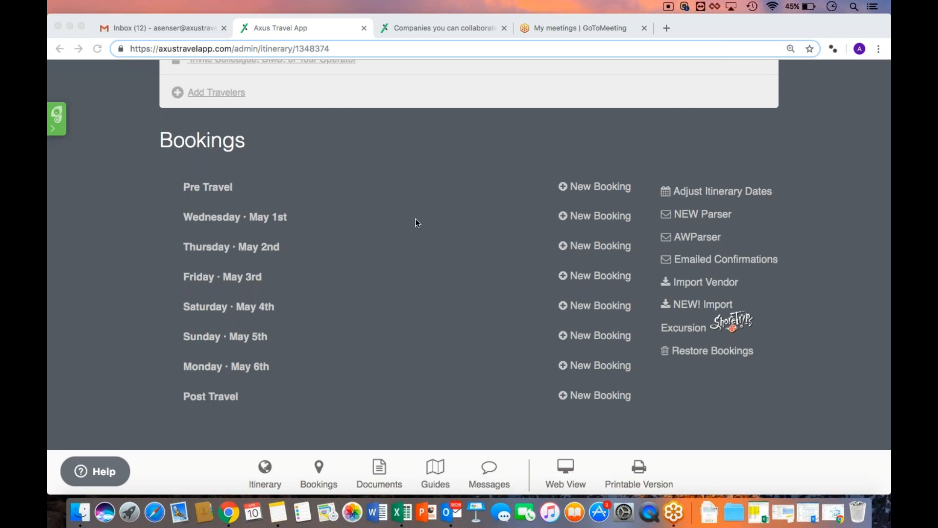
left_click(578, 220)
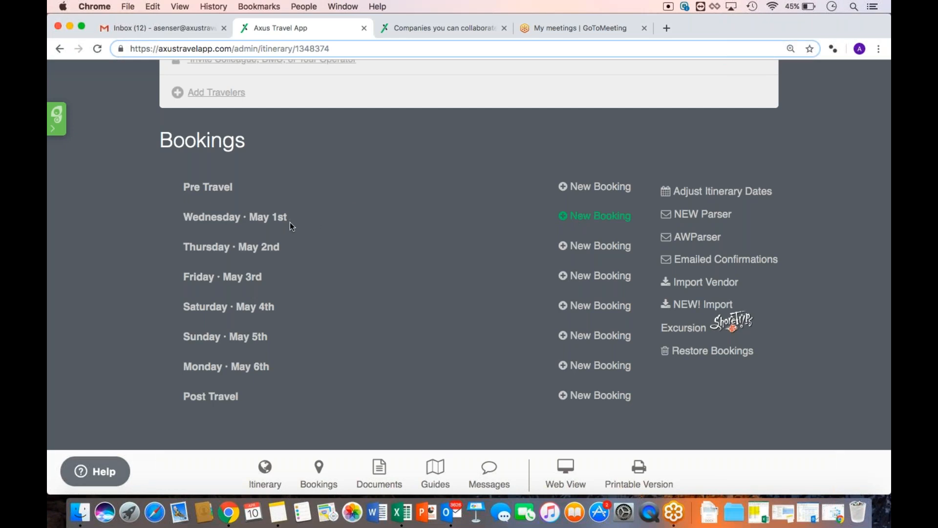
Add an Air booking on Wednesday May 1st for American Airlines (AA) flight 100
left_click(574, 221)
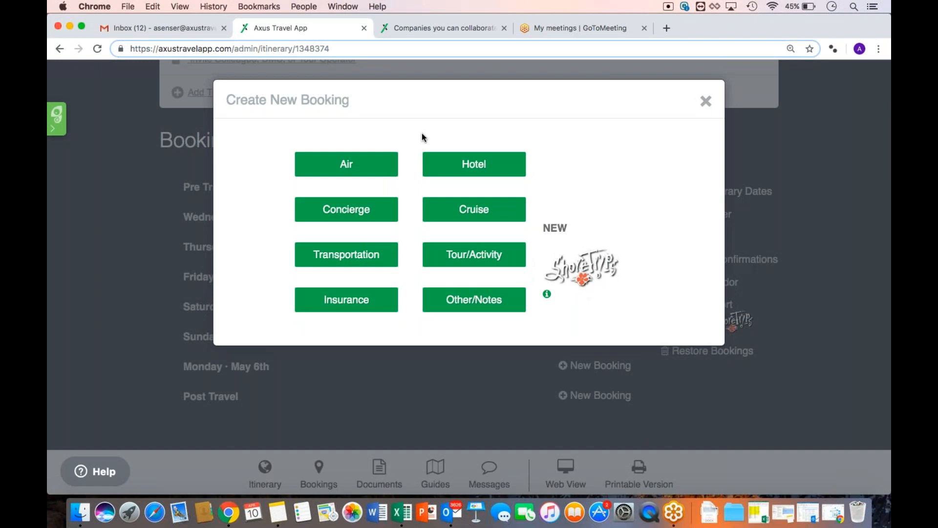
left_click(348, 173)
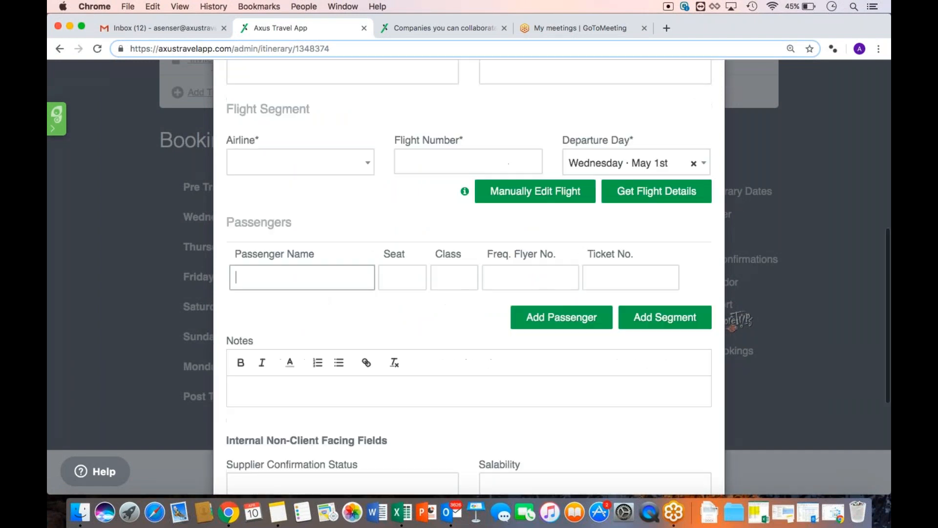
scroll(469, 277, "up", 1)
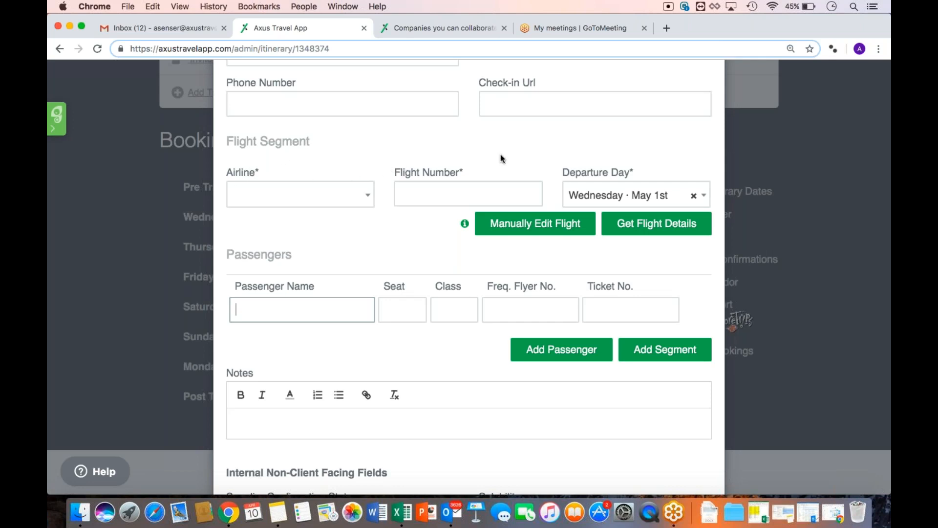
left_click(270, 194)
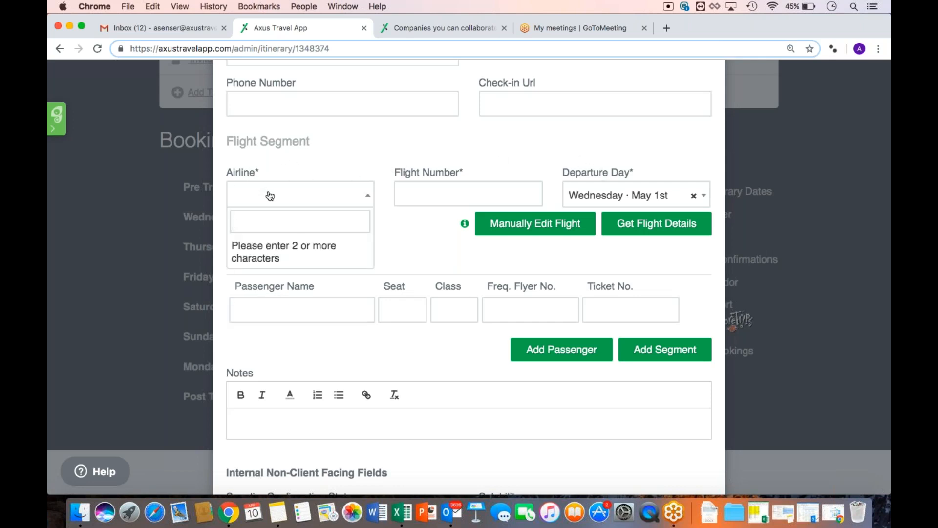
type("AA")
left_click(283, 252)
left_click(461, 191)
type("100")
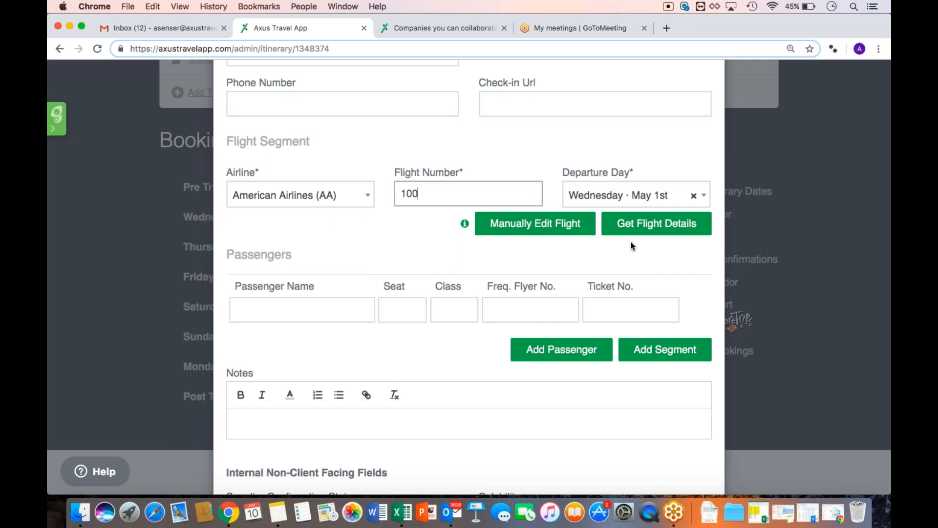
Fetch the JFK–LHR flight details and enter the booking's record locator
left_click(660, 236)
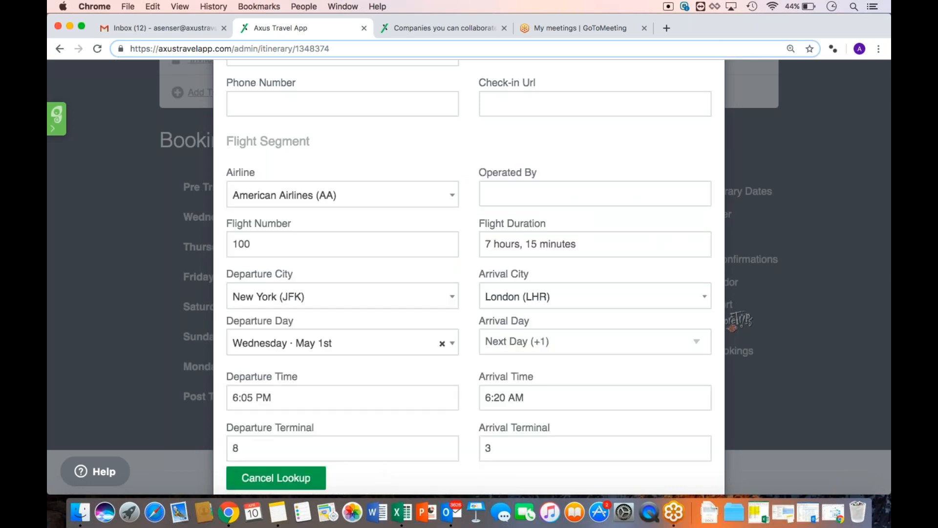
scroll(660, 230, "down", 2)
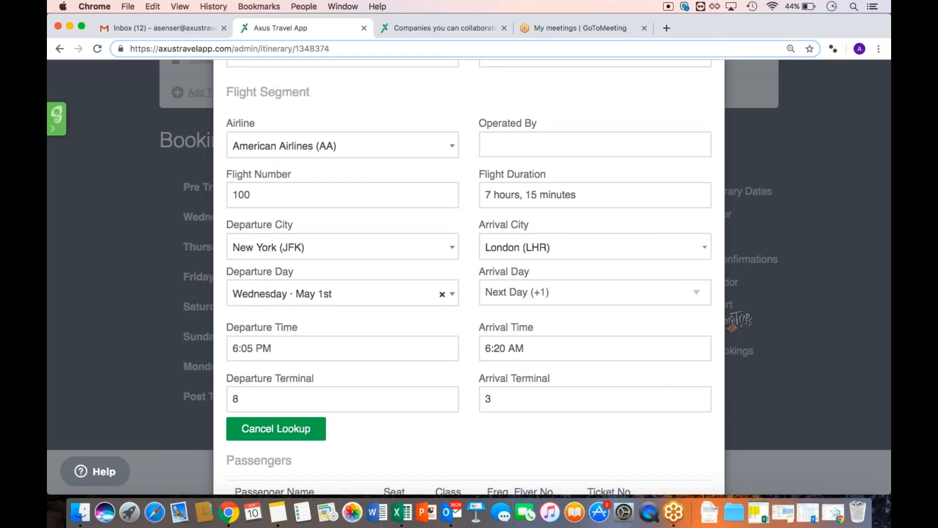
scroll(248, 116, "up", 5)
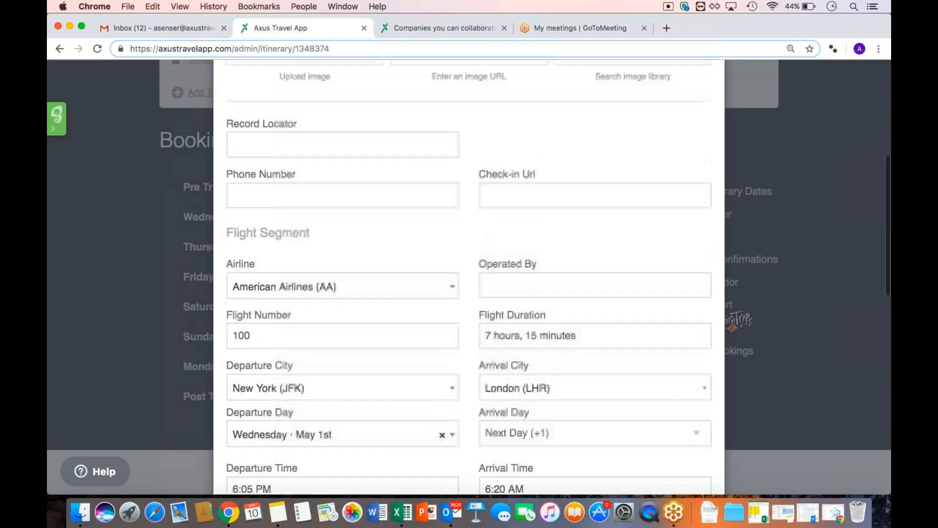
left_click(266, 153)
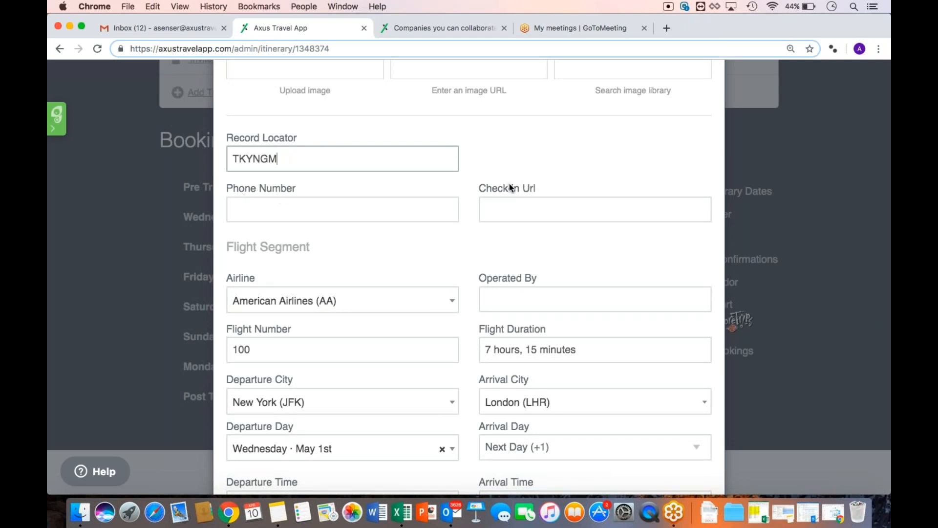
left_click(467, 251)
Add the passenger's full name with seat 2A in First class
scroll(466, 253, "down", 5)
scroll(467, 253, "down", 3)
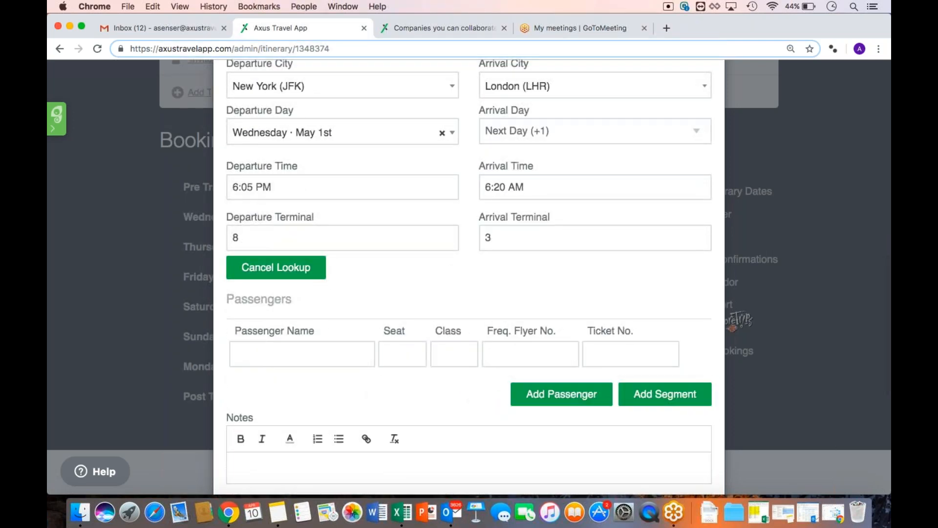
left_click(276, 354)
type("Jon")
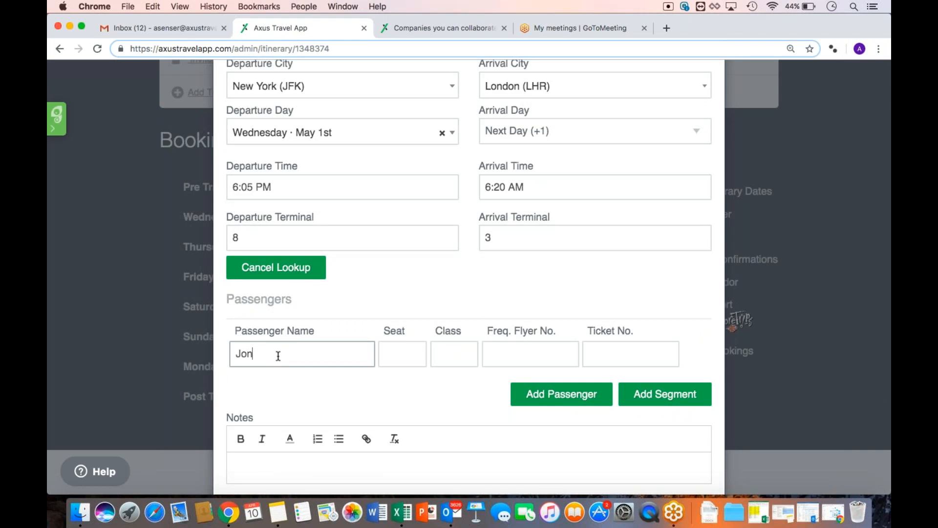
key("BackSpace")
type("hn Smith")
left_click(391, 353)
type("2A")
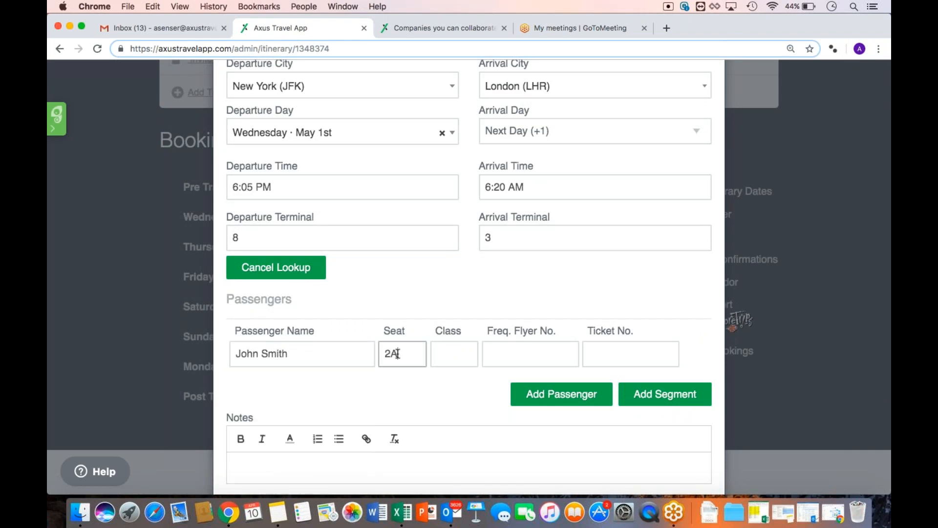
left_click(456, 353)
type("First")
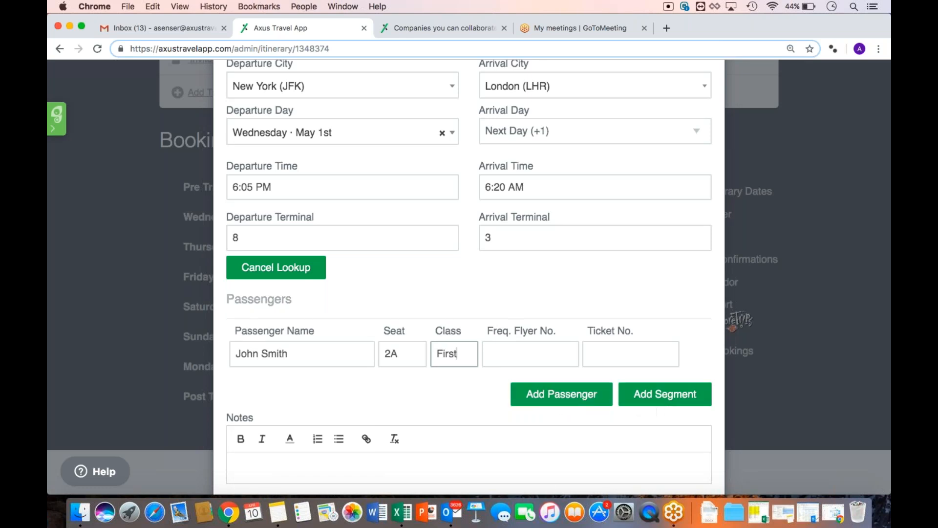
scroll(469, 269, "down", 6)
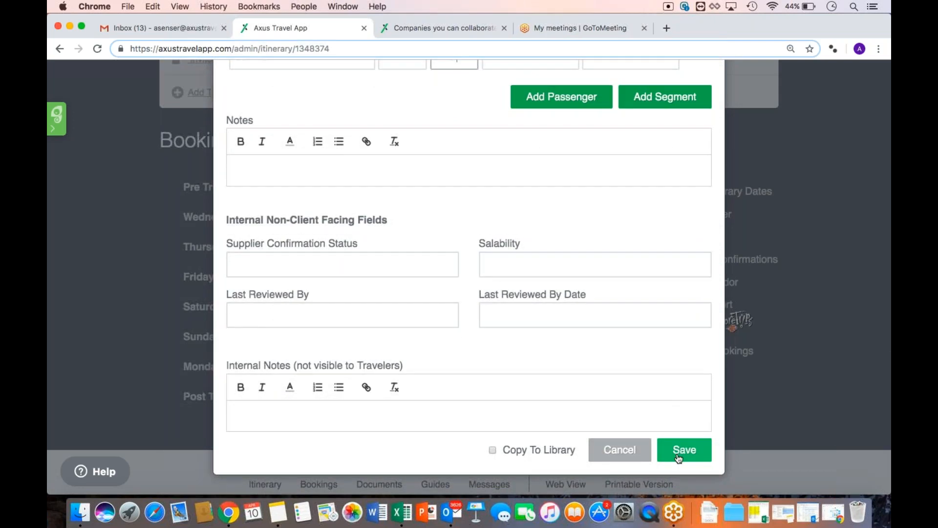
left_click(679, 457)
scroll(488, 385, "down", 3)
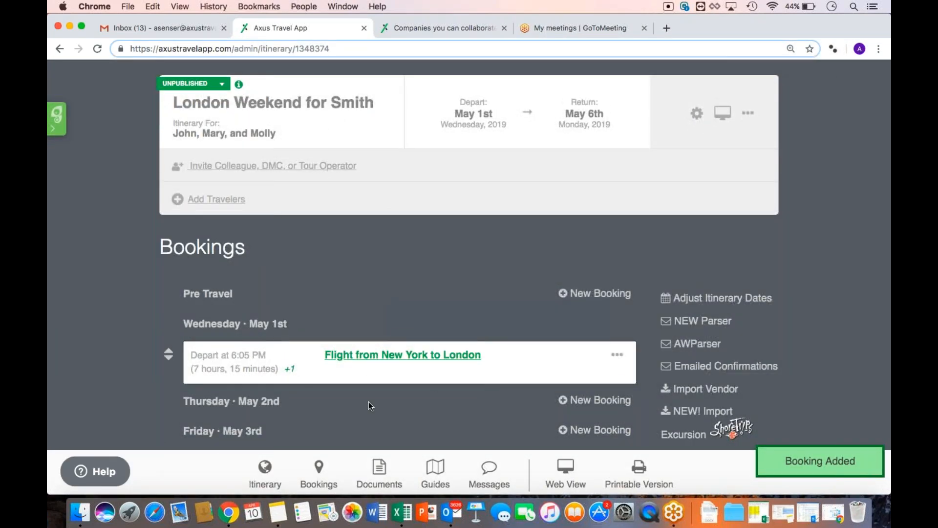
scroll(369, 402, "down", 3)
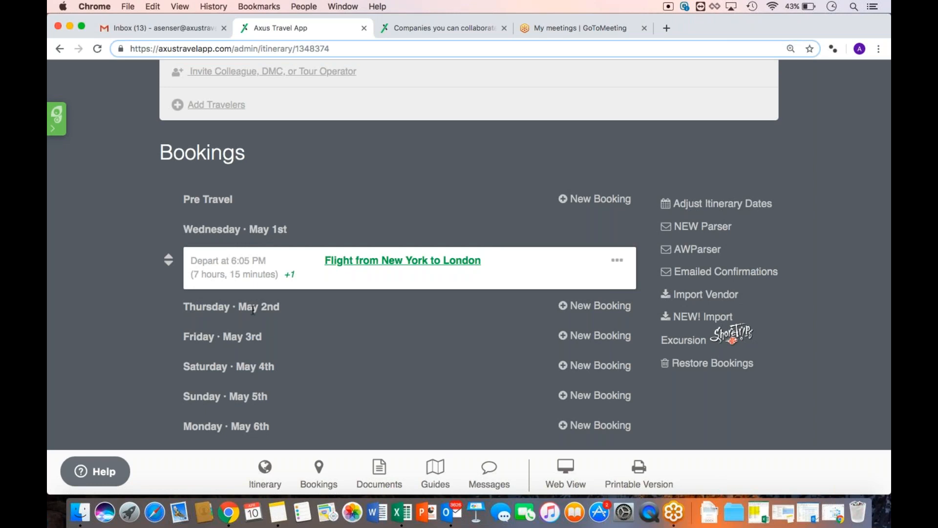
Add a Hotel booking on Thursday May 2nd and enter 'Four seasons london' as accommodation
left_click(591, 310)
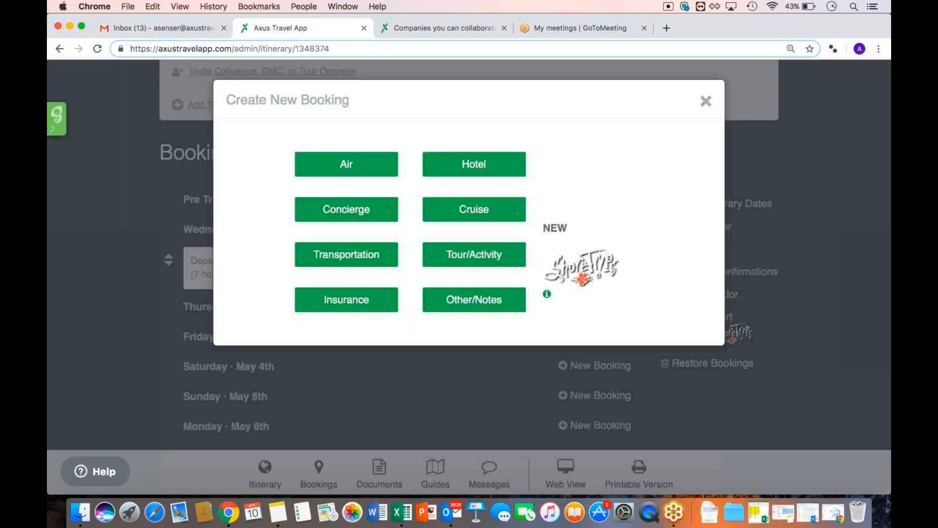
left_click(491, 180)
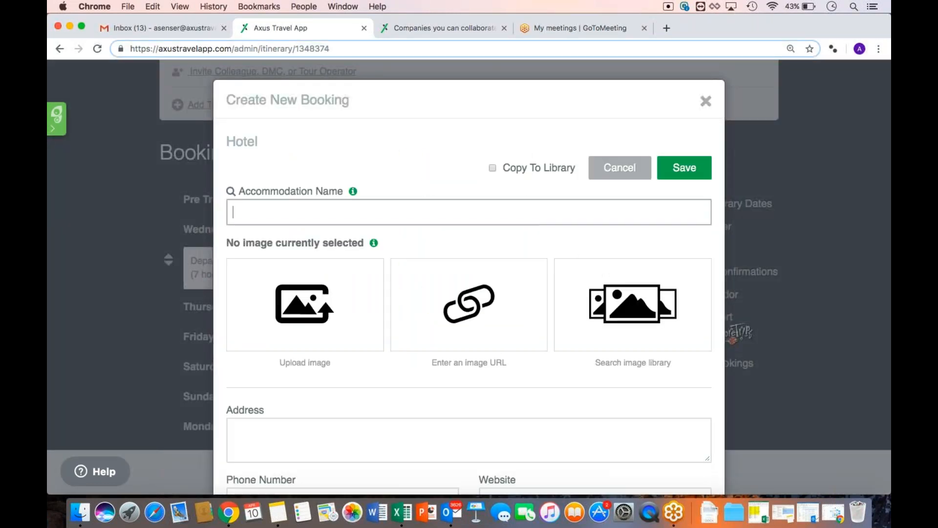
scroll(432, 182, "down", 2)
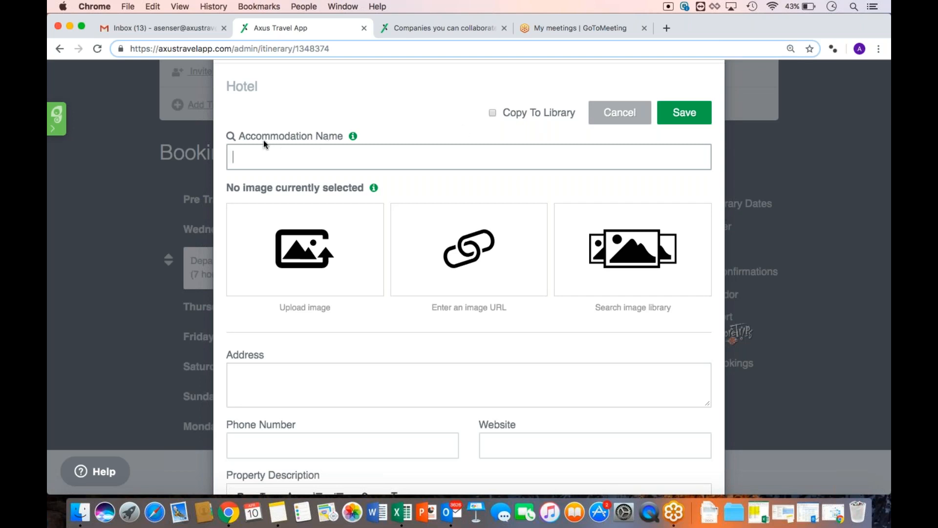
type("Lodg")
key("BackSpace")
key("BackSpace")
key("BackSpace")
key("BackSpace")
type("Four")
key("BackSpace")
key("BackSpace")
key("BackSpace")
type("ur seasons london")
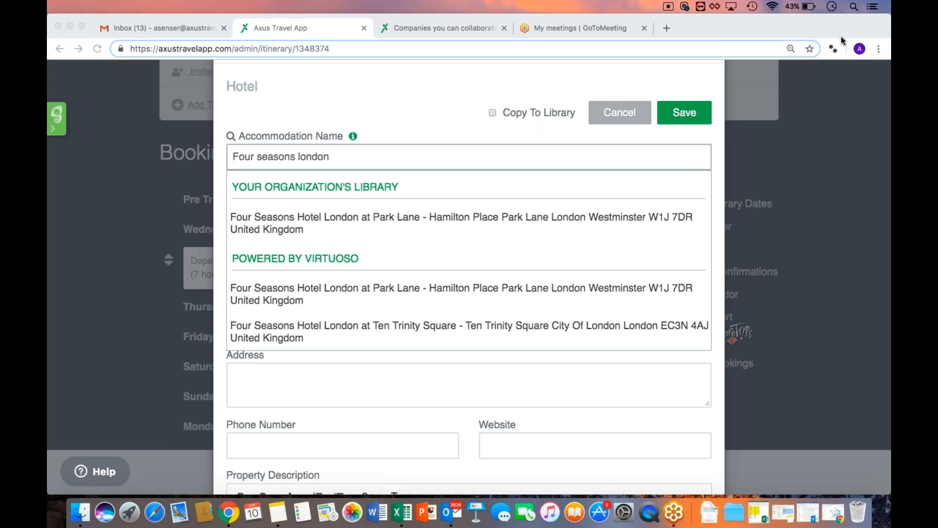
Pick Four Seasons Hotel London at Park Lane and crop its bedroom photo as the image
left_click(364, 275)
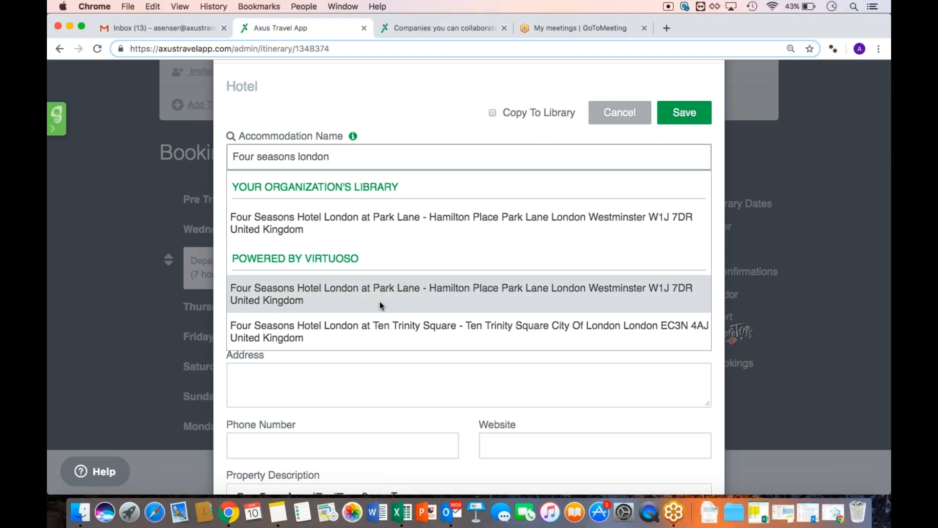
left_click(368, 297)
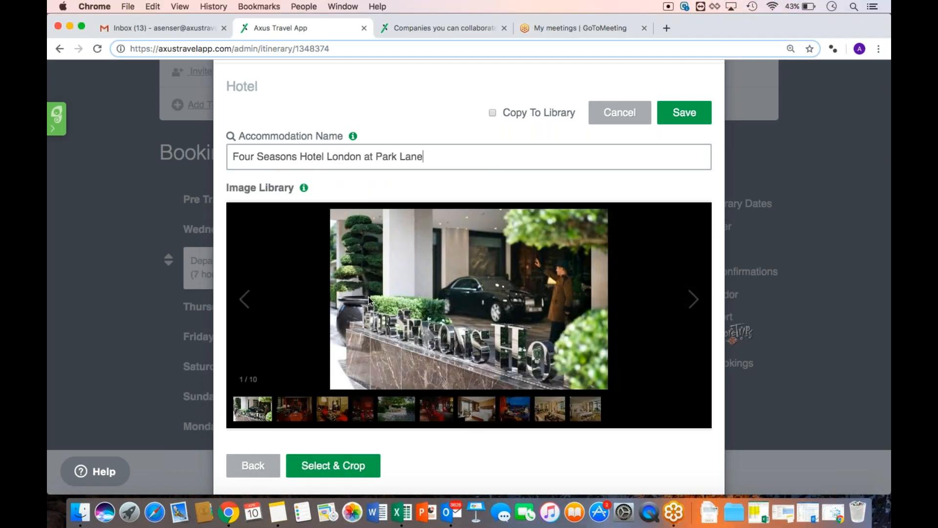
scroll(369, 298, "down", 3)
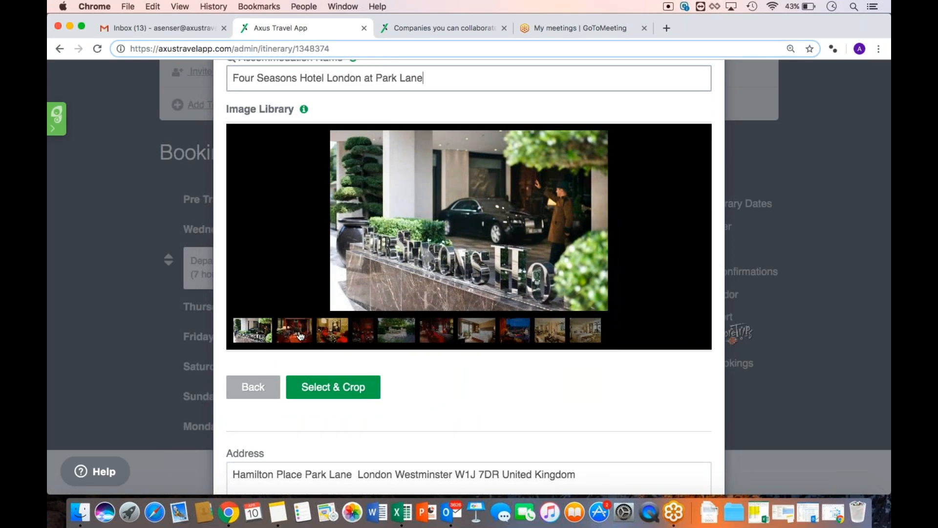
left_click(326, 337)
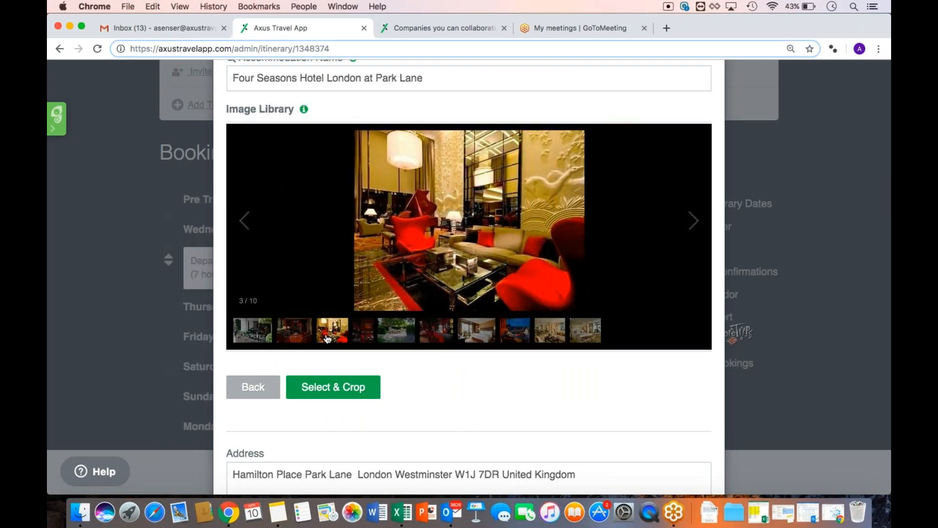
left_click(494, 341)
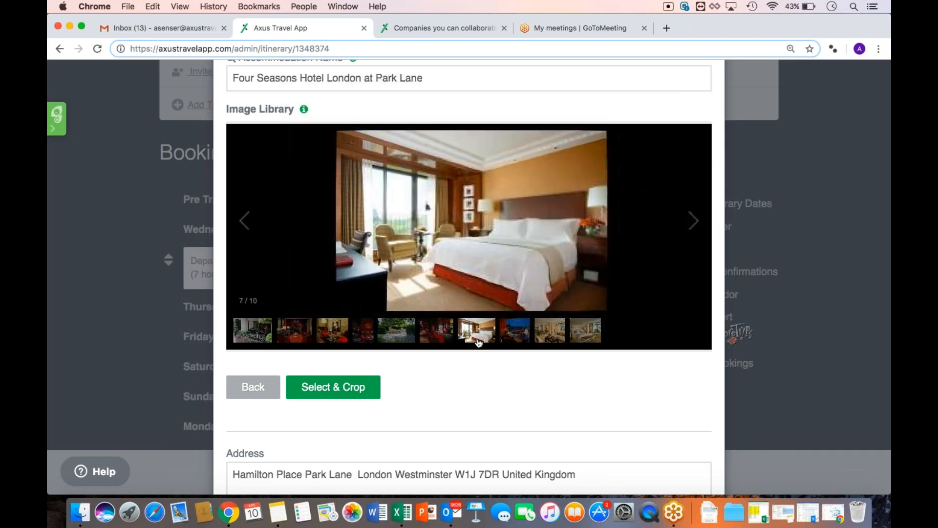
left_click(348, 394)
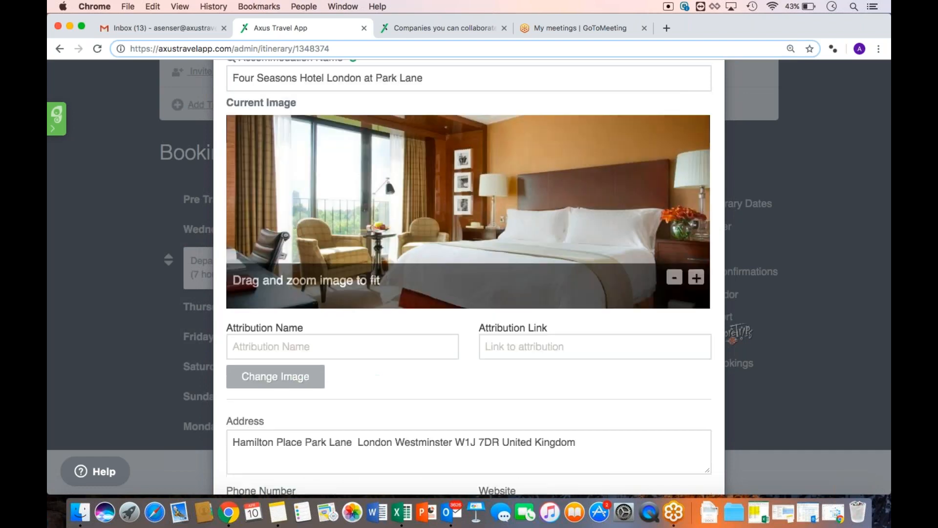
left_click_drag(483, 229, 482, 193)
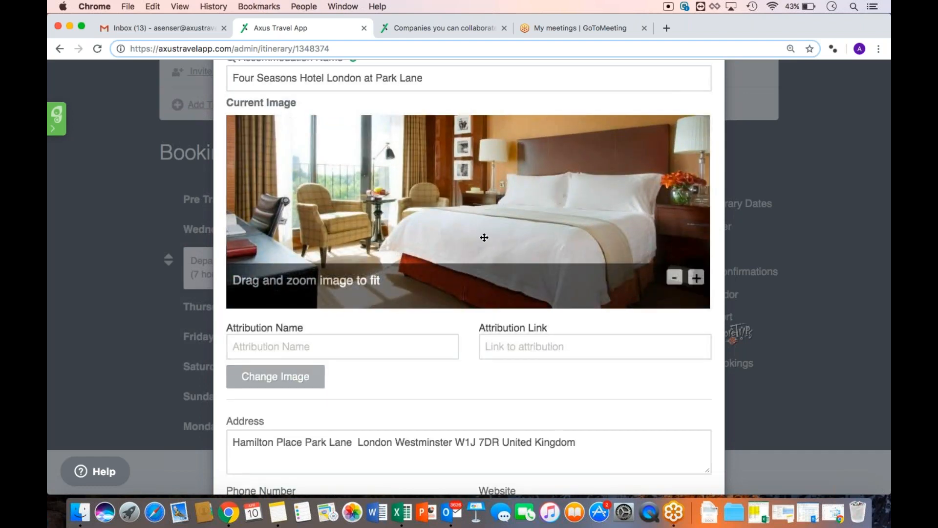
Add the Virtuoso Amenities template to the hotel's amenities
scroll(470, 386, "down", 3)
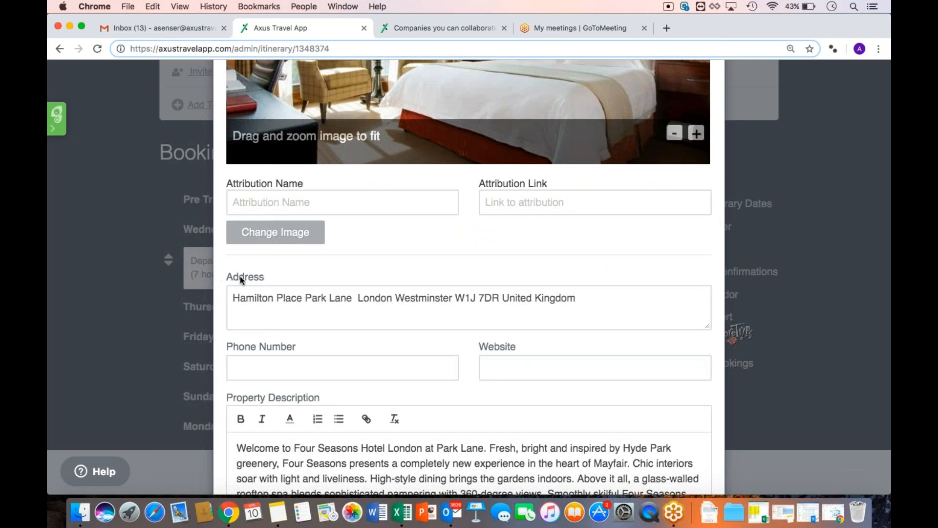
scroll(293, 311, "down", 3)
scroll(293, 312, "down", 5)
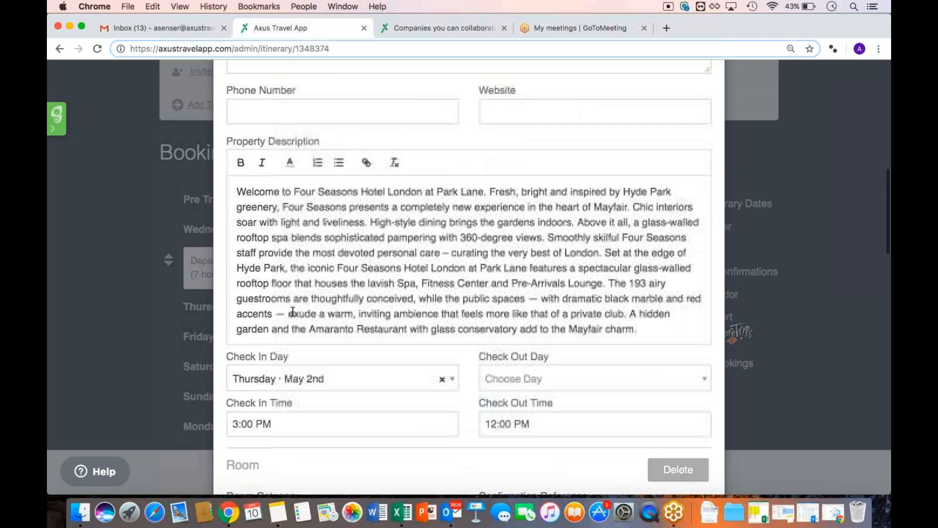
scroll(465, 349, "down", 10)
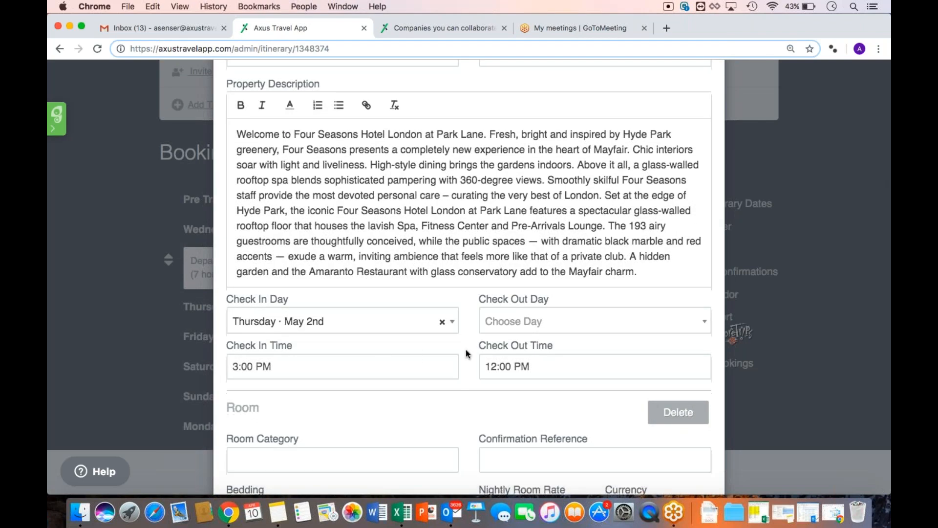
scroll(465, 352, "down", 8)
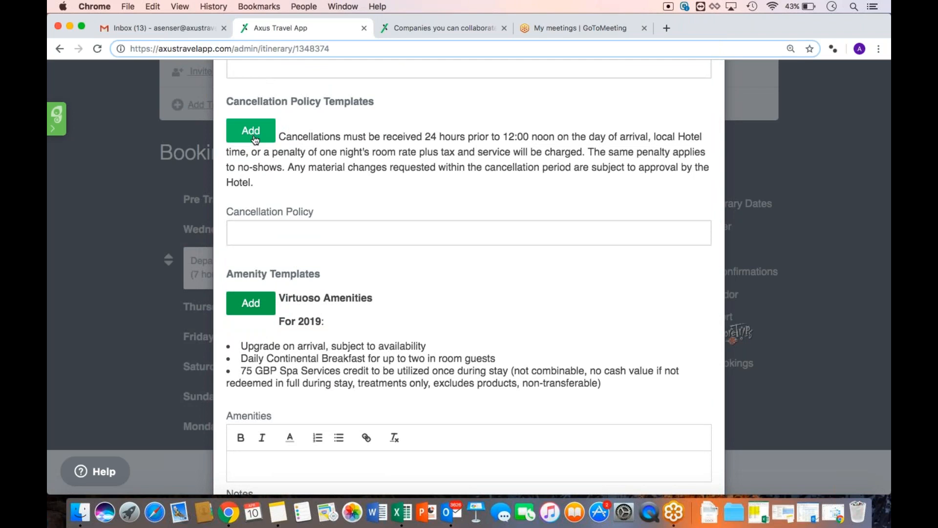
left_click(251, 307)
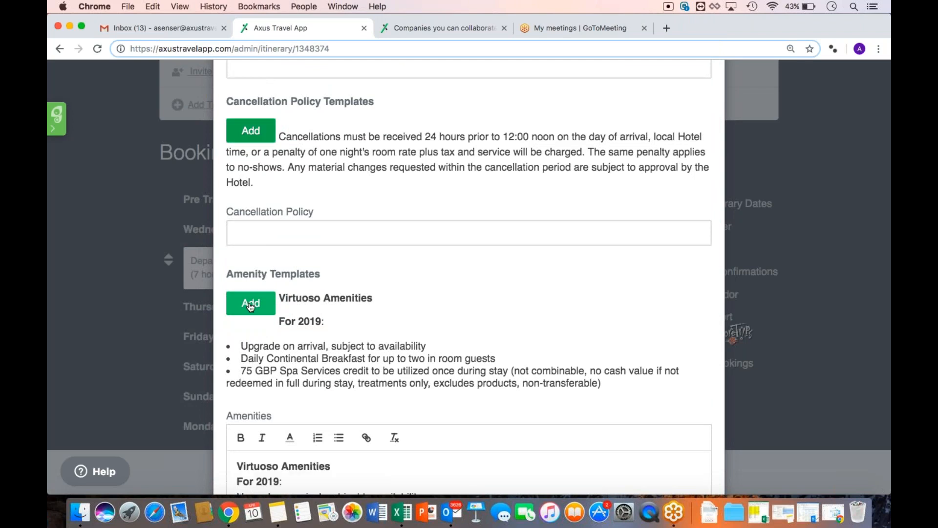
Add the standard cancellation policy and set check-out to Monday, May 6th
left_click(250, 131)
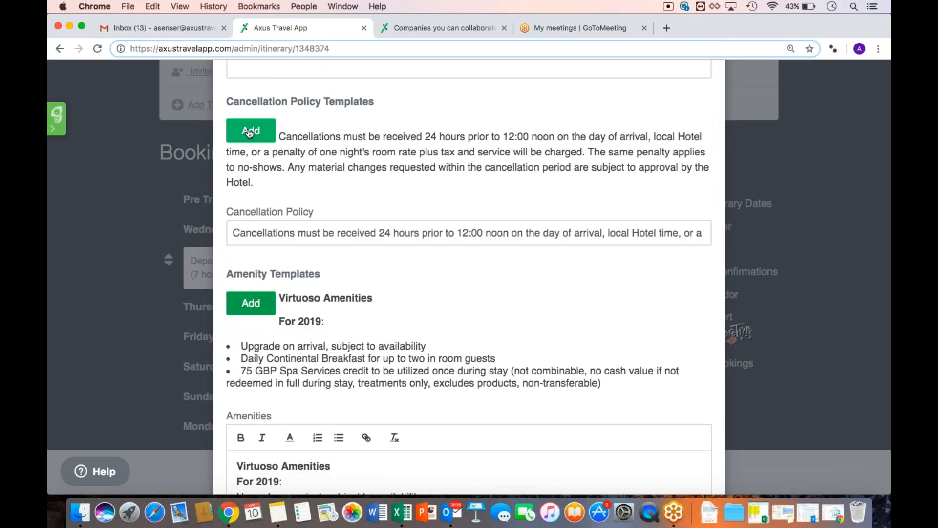
scroll(366, 203, "up", 10)
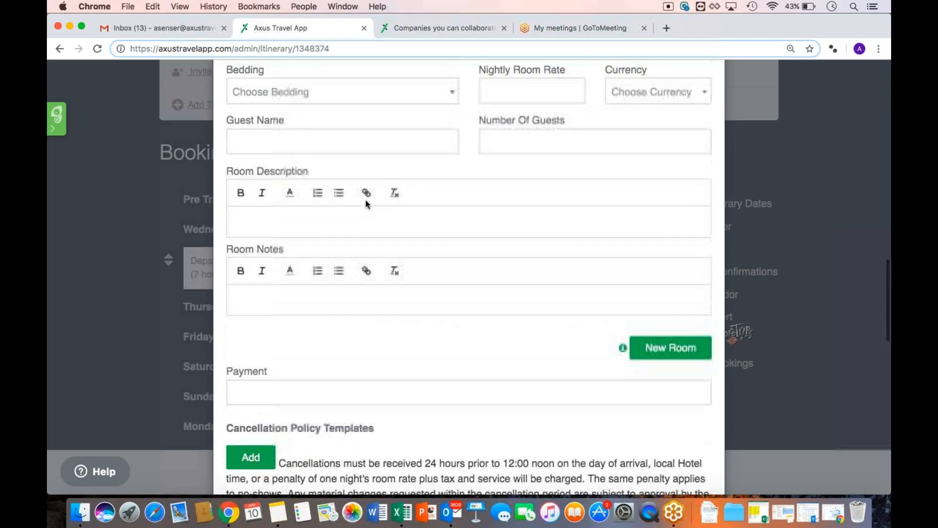
scroll(366, 204, "up", 1)
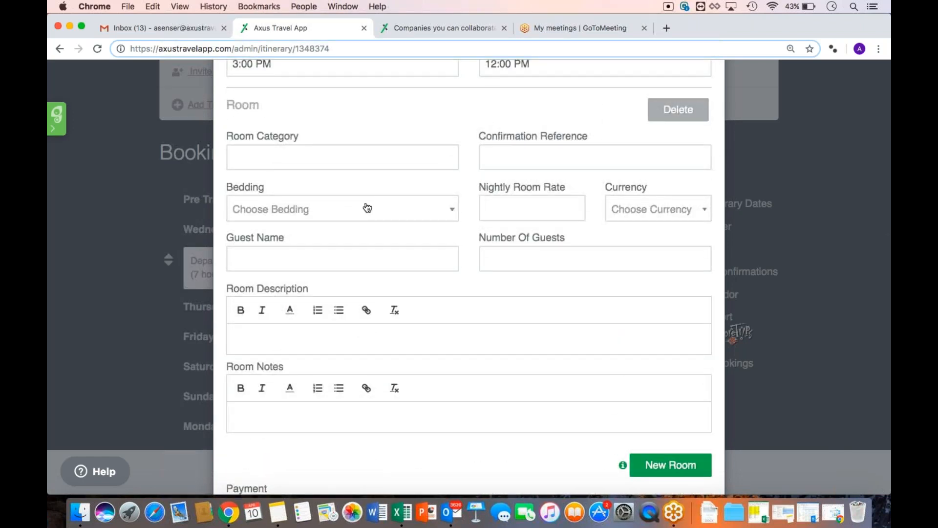
scroll(364, 205, "up", 3)
left_click(508, 150)
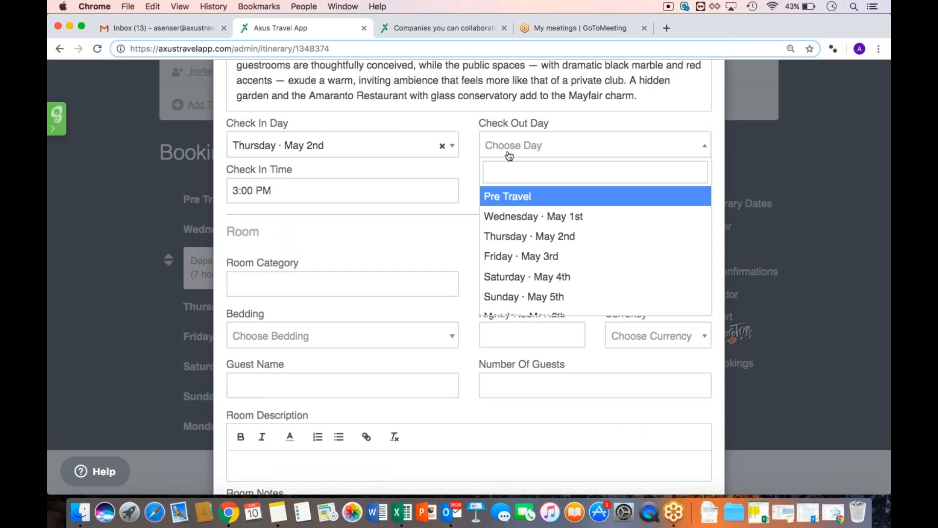
scroll(542, 243, "down", 2)
left_click(530, 286)
Enter room category 'King Corner Suite' with King bedding and fill in the confirmation reference
left_click(383, 283)
type("King Corner ")
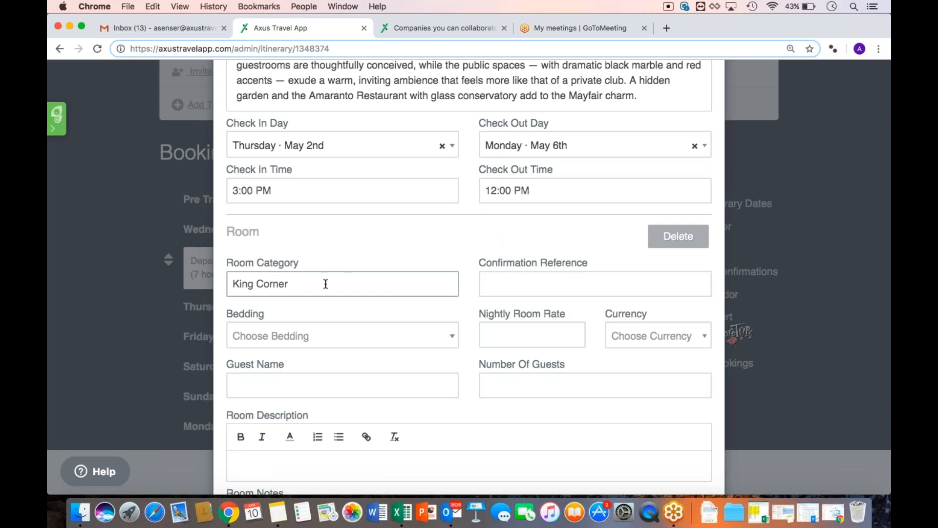
type("Suite")
left_click(325, 335)
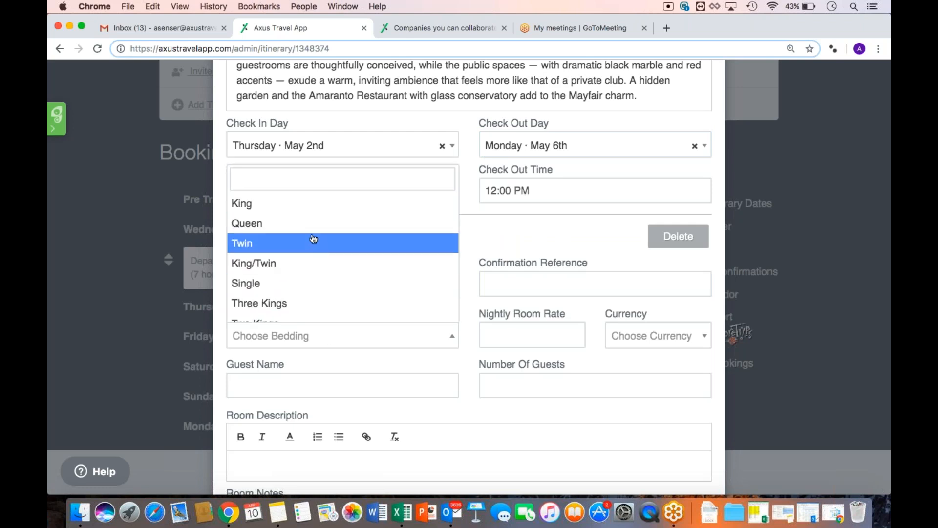
left_click(293, 212)
left_click(497, 286)
type("12345678")
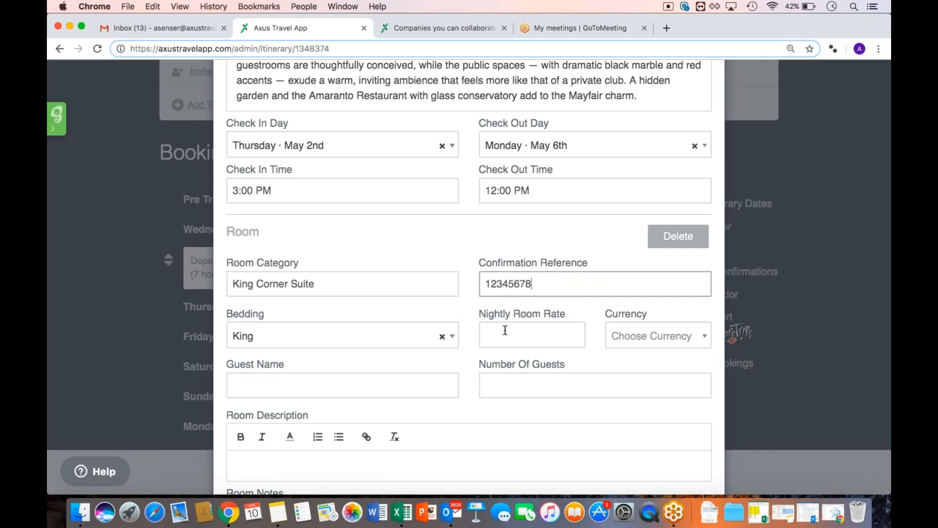
scroll(460, 345, "down", 3)
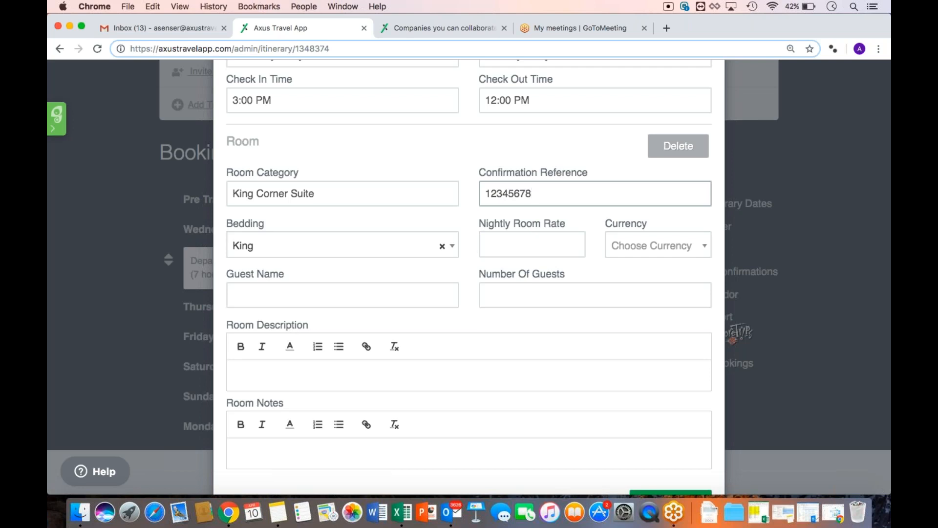
scroll(469, 274, "down", 10)
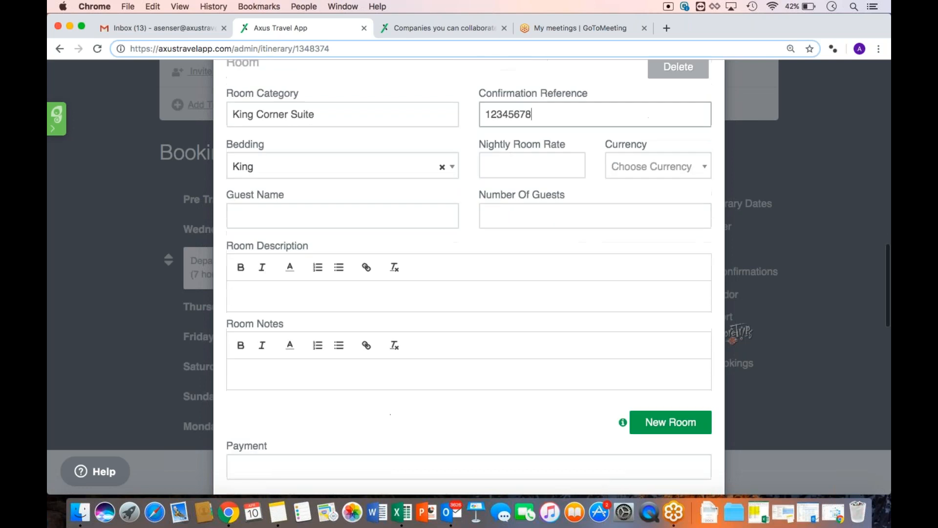
scroll(469, 274, "down", 10)
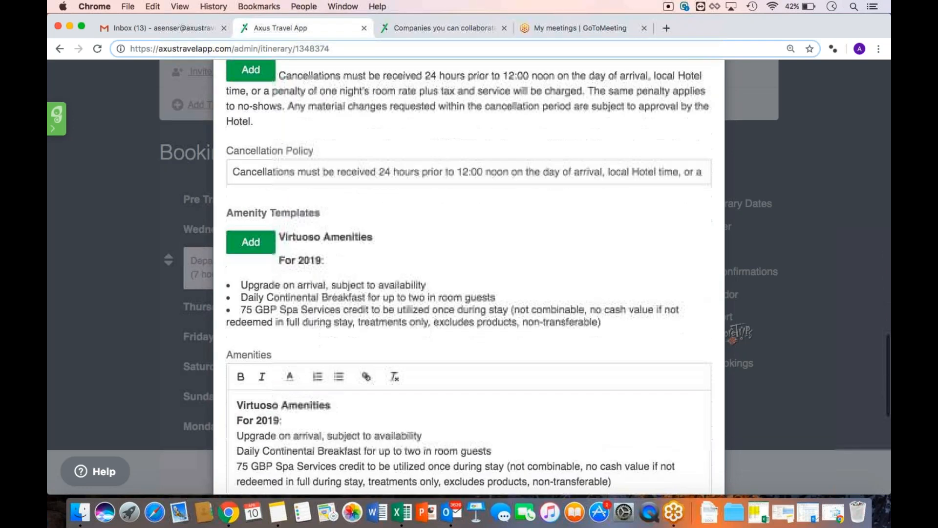
scroll(499, 245, "up", 20)
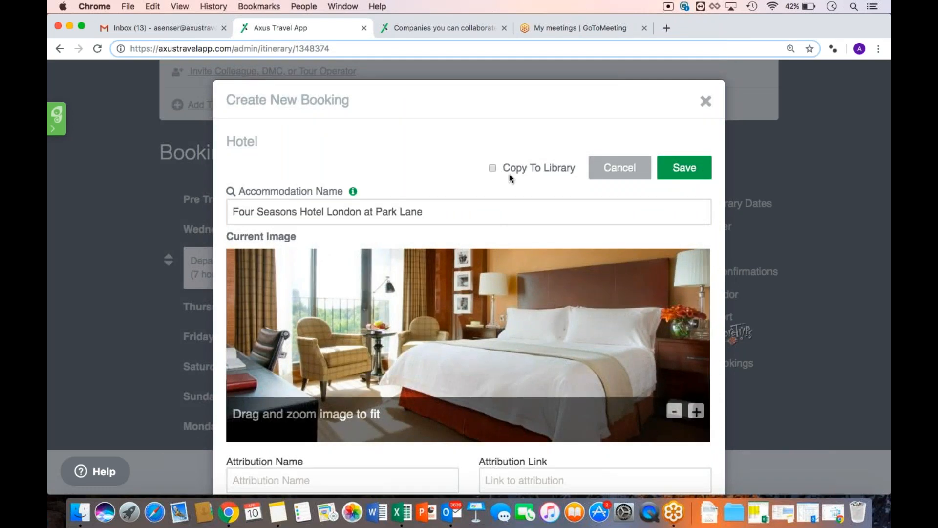
Copy the hotel to the library, save it, and open the Four Seasons booking's actions
left_click(494, 171)
left_click(666, 171)
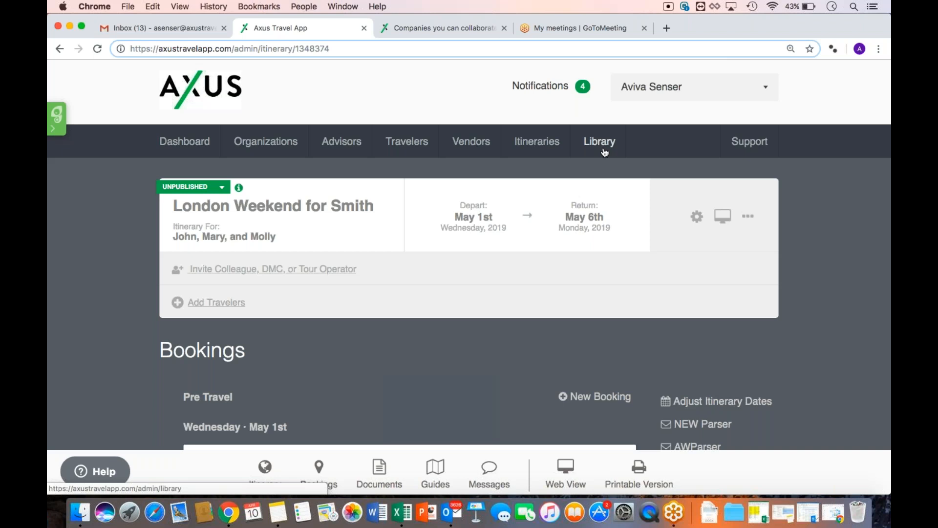
scroll(479, 339, "down", 5)
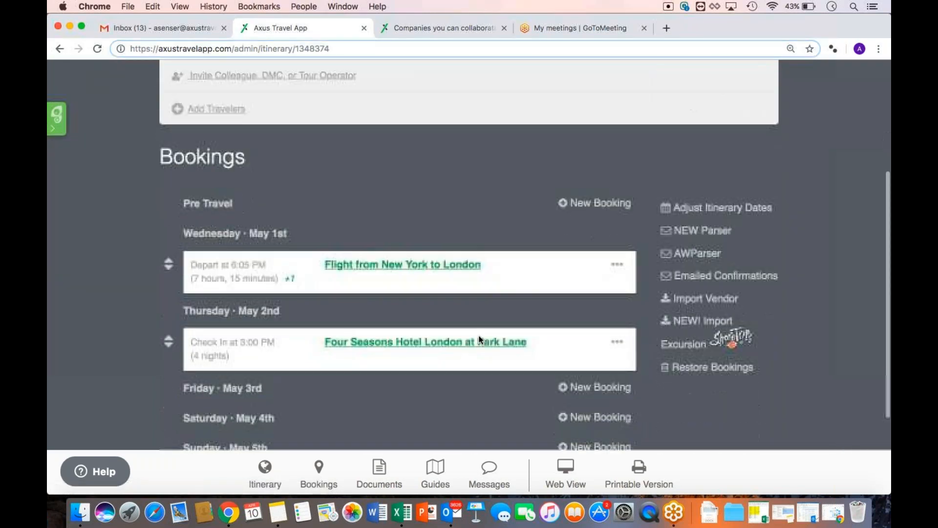
scroll(479, 335, "down", 2)
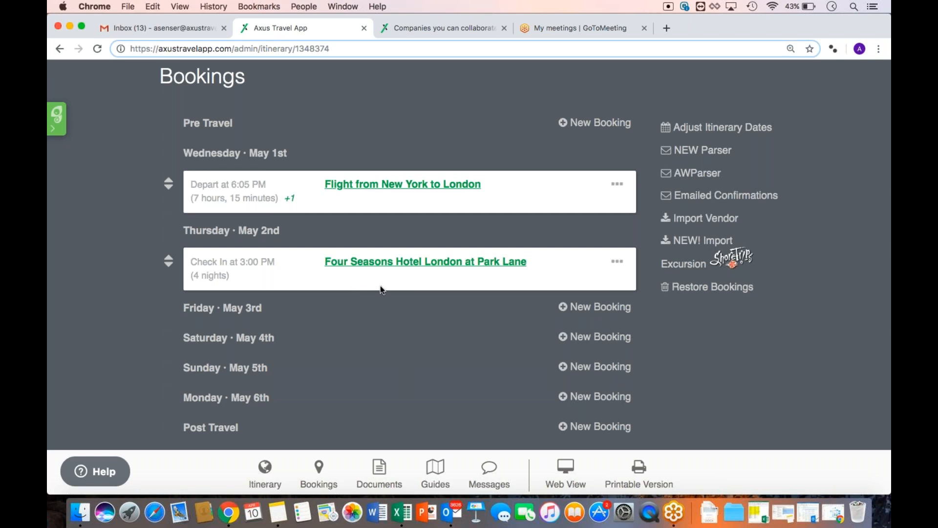
left_click(616, 262)
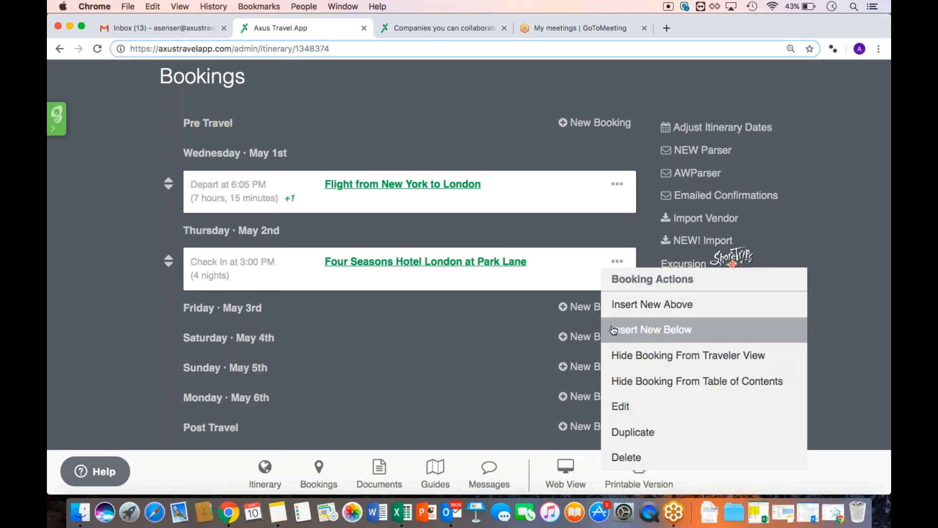
Insert a new Concierge booking directly below the hotel booking
left_click(639, 336)
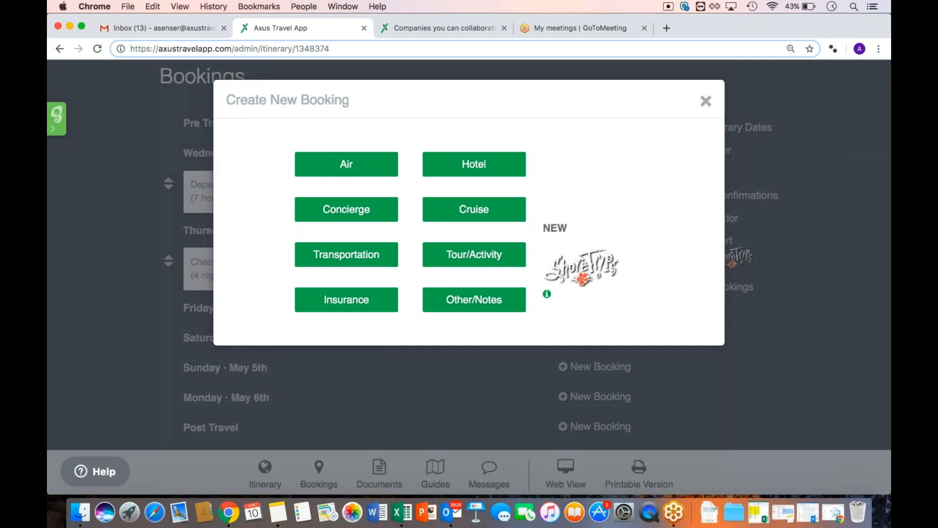
left_click(372, 215)
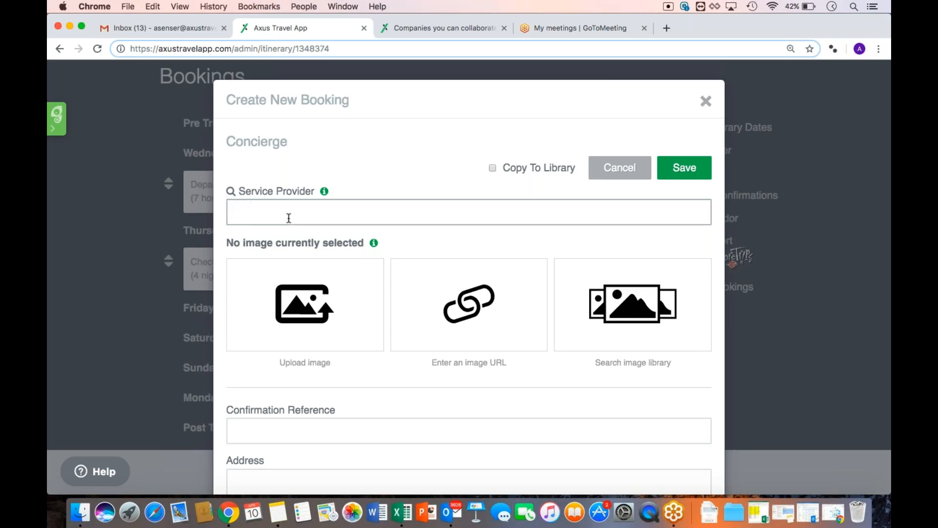
Set Balaboosta (Hudson Street) as provider and crop its chicken dish photo as the image
type("Balaboosta")
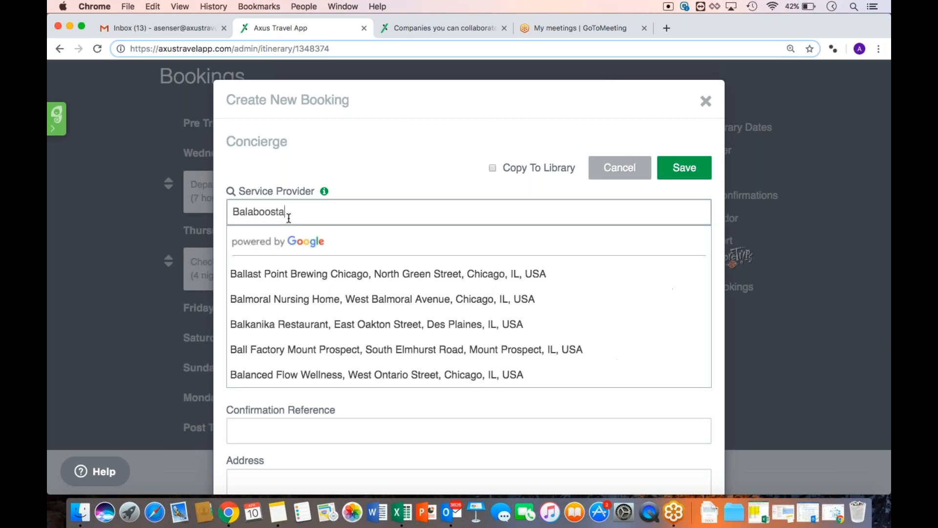
type(" New")
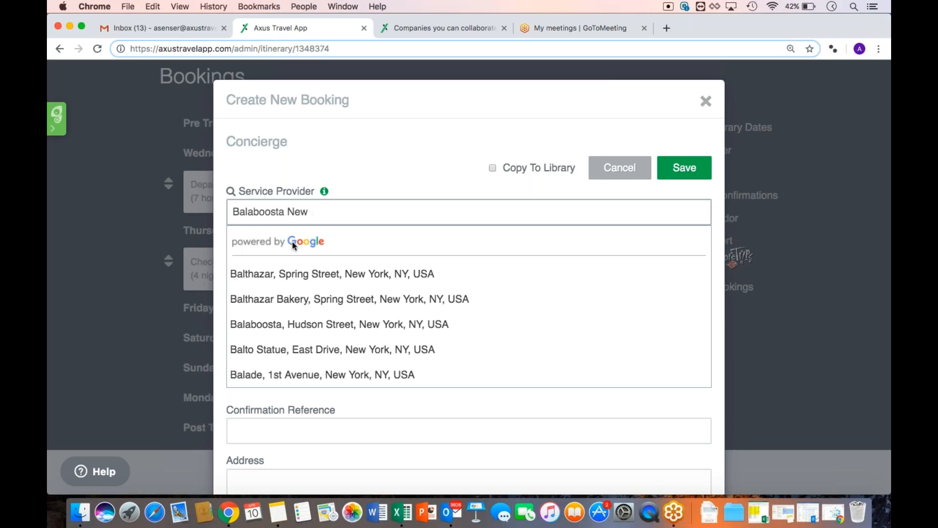
left_click(299, 323)
scroll(300, 321, "down", 3)
left_click(286, 349)
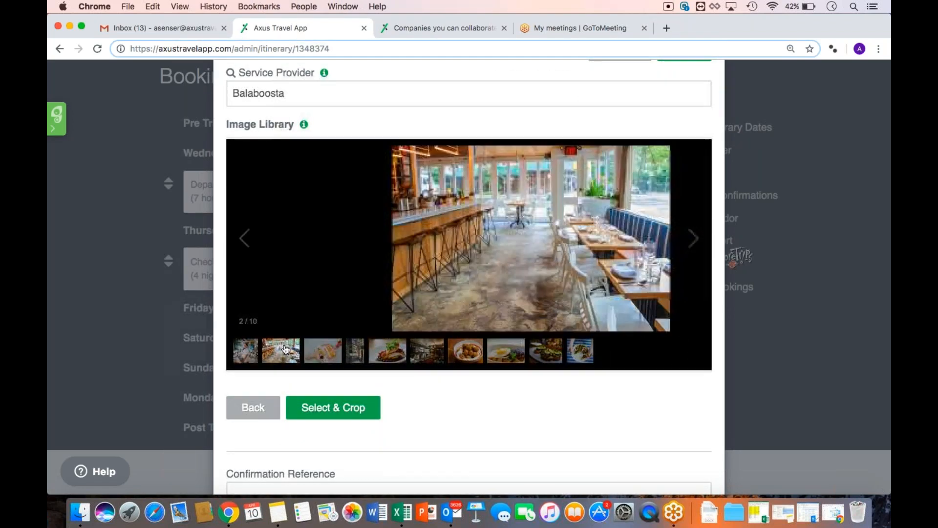
left_click(384, 351)
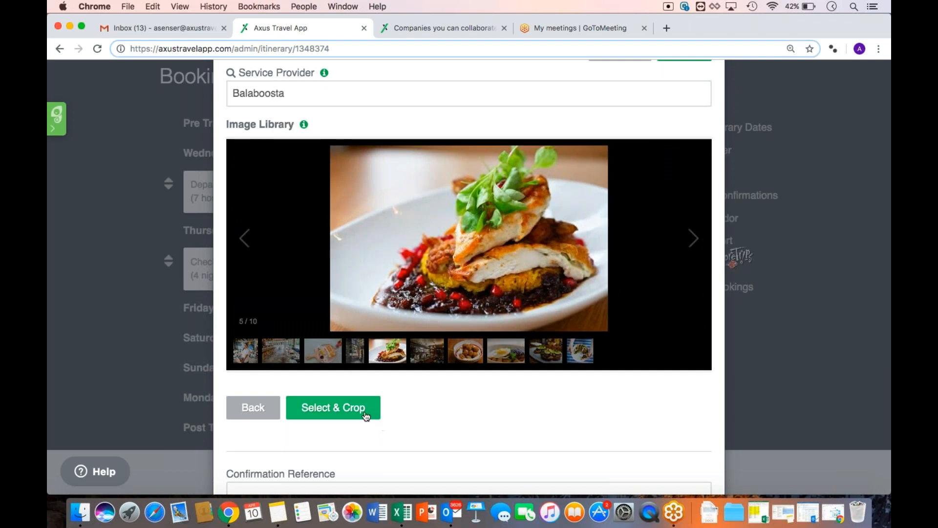
left_click(374, 418)
left_click_drag(438, 210, 434, 166)
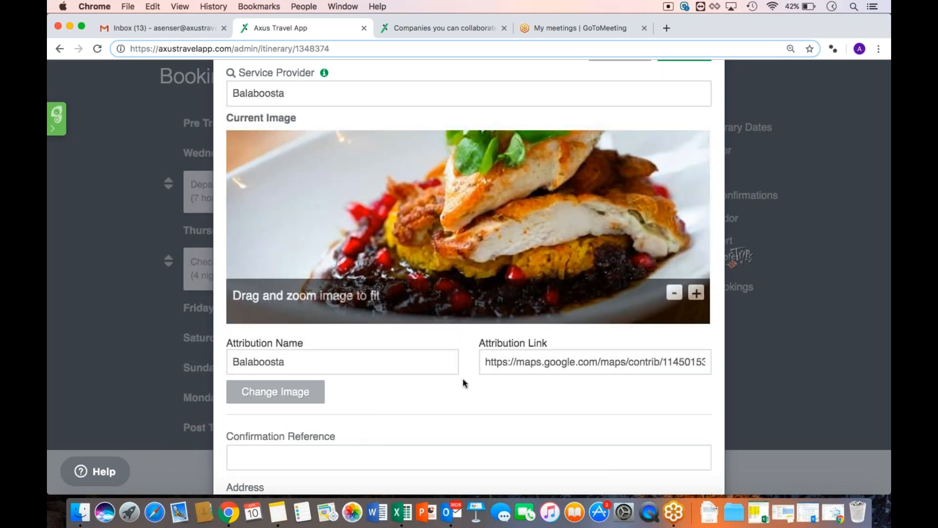
Set the Balaboosta booking's start time to 7:00 PM and service type to 'Dinner'
scroll(462, 379, "down", 5)
scroll(462, 383, "down", 2)
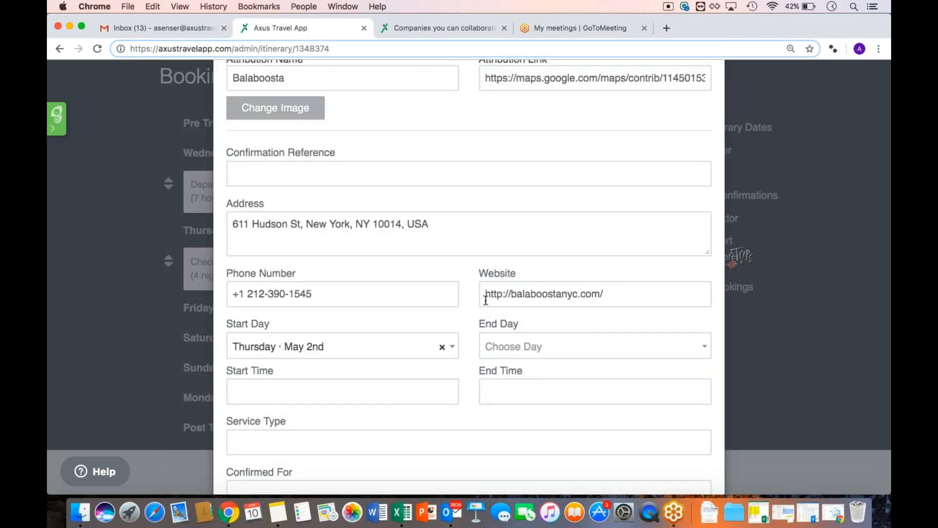
scroll(485, 297, "down", 3)
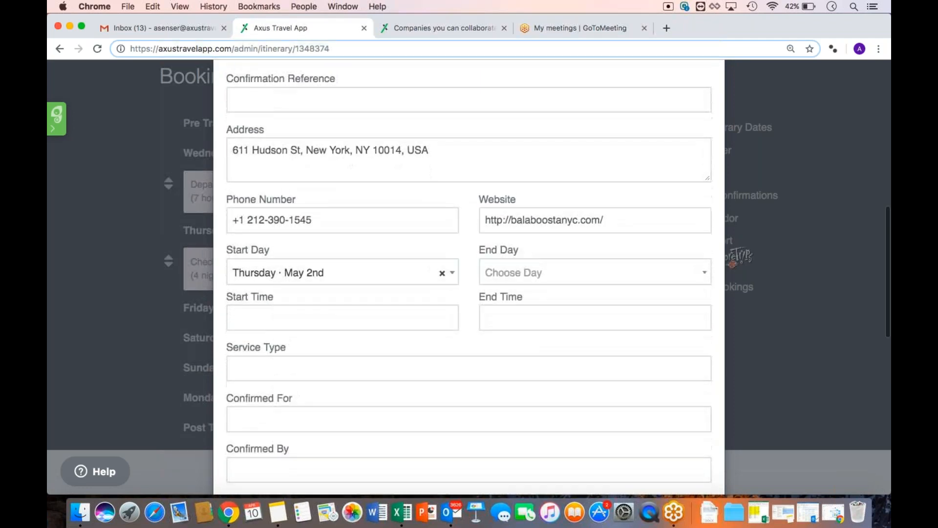
left_click(303, 317)
scroll(276, 367, "down", 5)
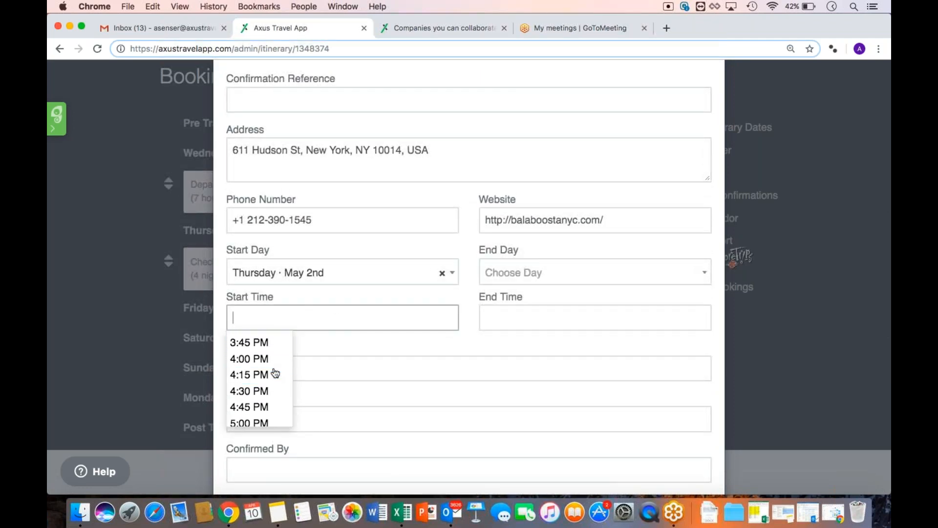
scroll(271, 409, "down", 3)
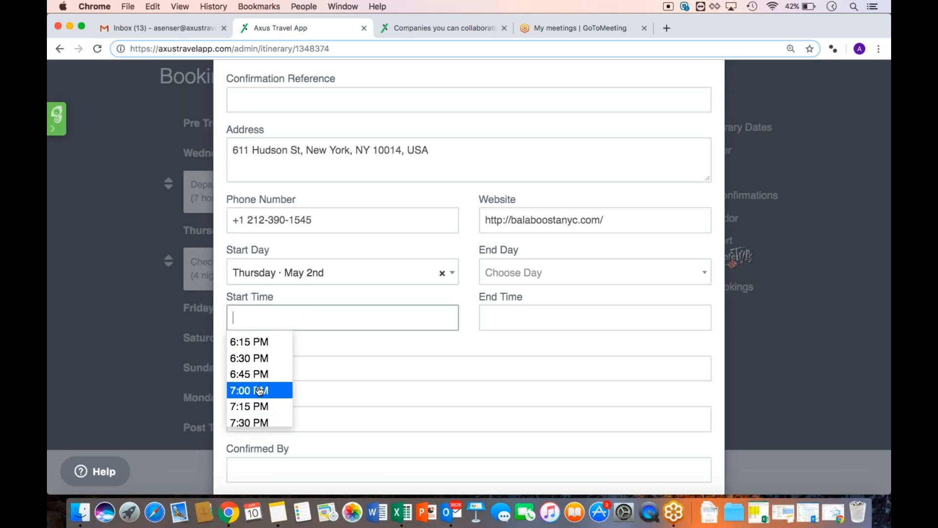
left_click(259, 390)
left_click(303, 370)
type("Dinner")
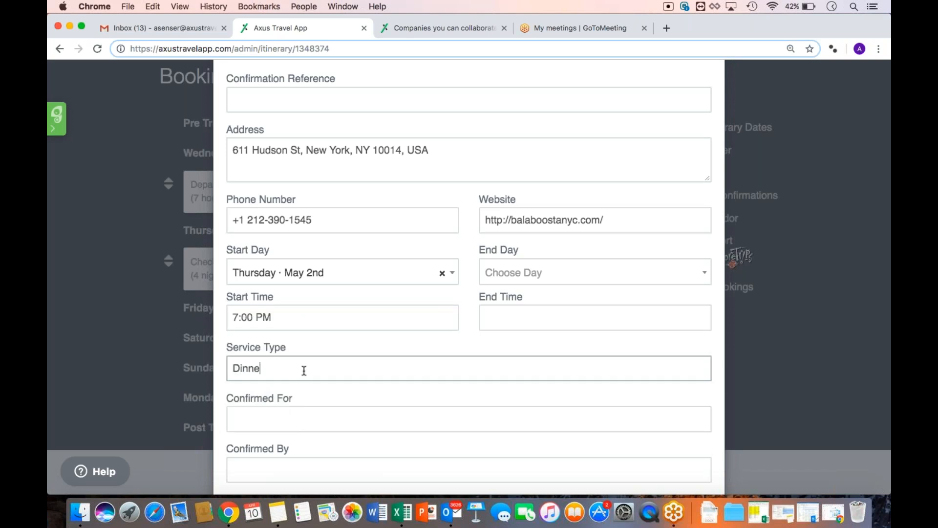
left_click(467, 340)
scroll(471, 337, "down", 5)
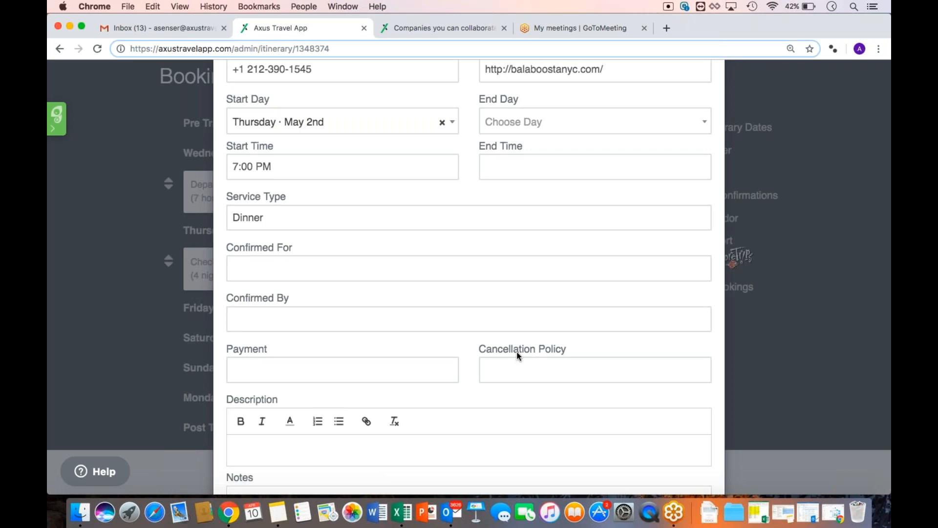
scroll(518, 356, "down", 3)
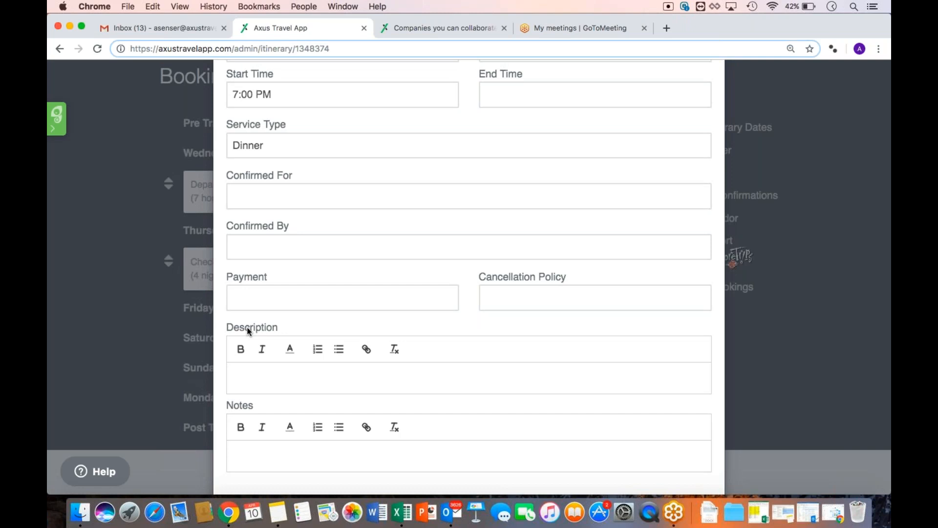
Tick Copy To Library on the Balaboosta booking and review the form fields
scroll(399, 329, "up", 10)
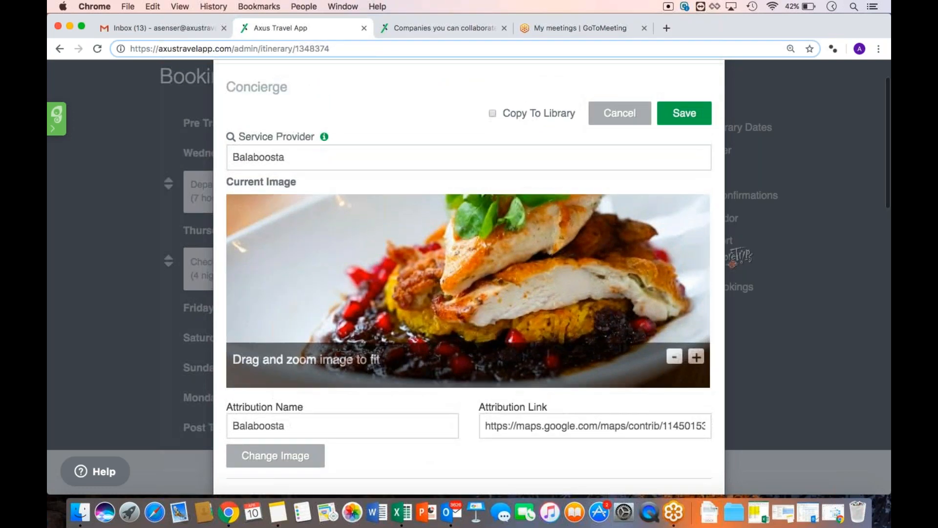
scroll(469, 293, "up", 2)
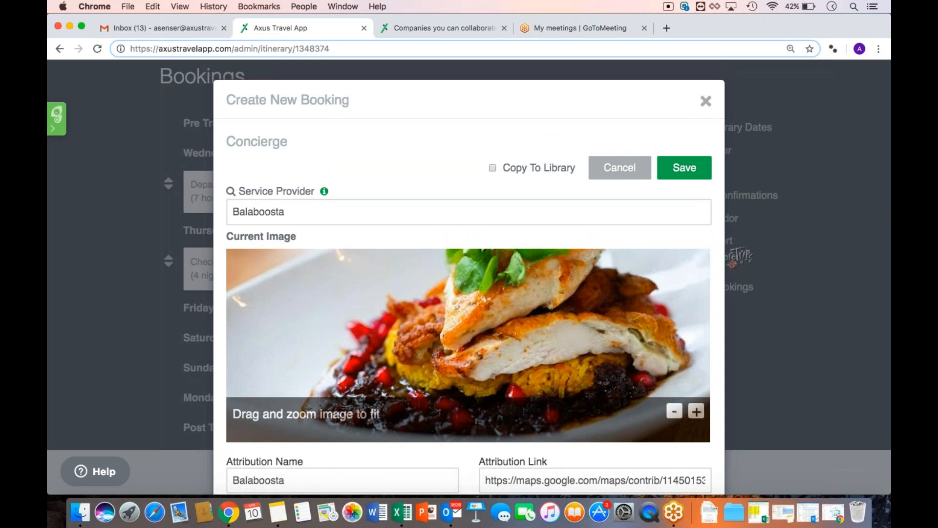
left_click(493, 168)
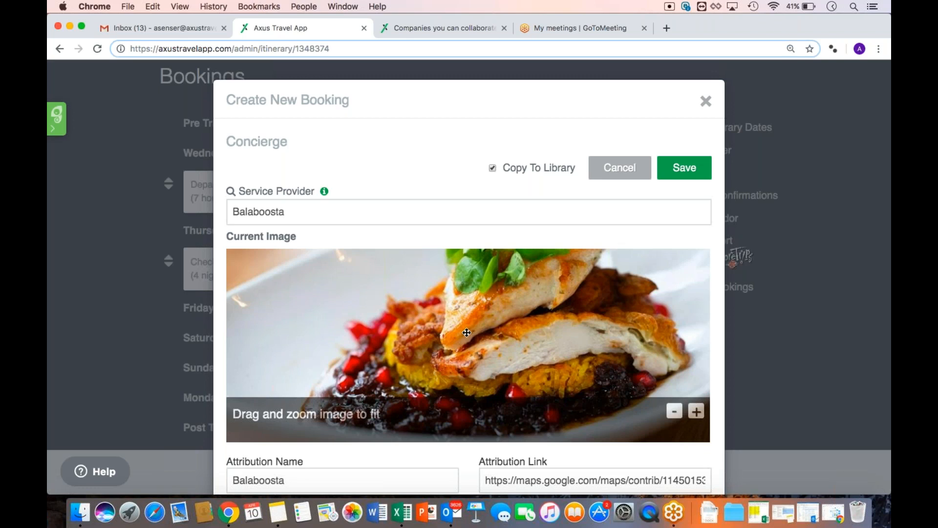
scroll(467, 333, "down", 1)
scroll(454, 290, "down", 5)
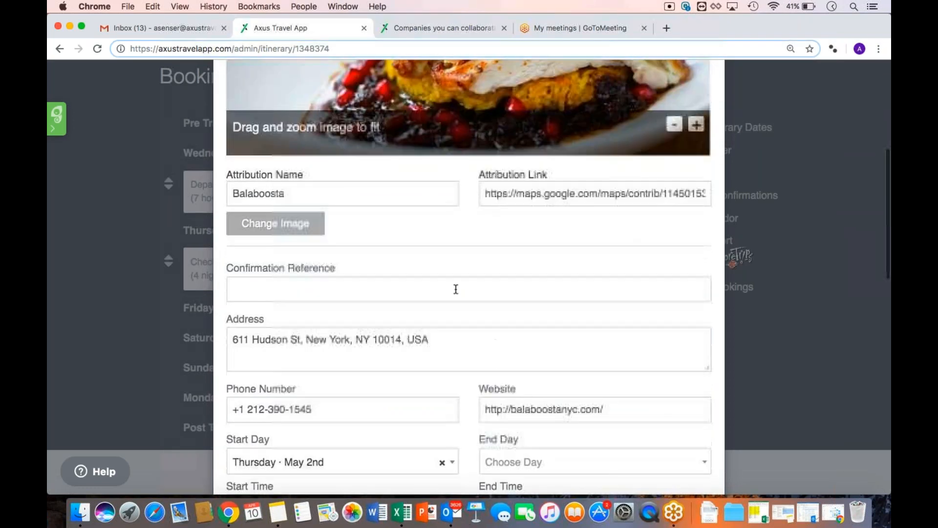
scroll(482, 327, "down", 10)
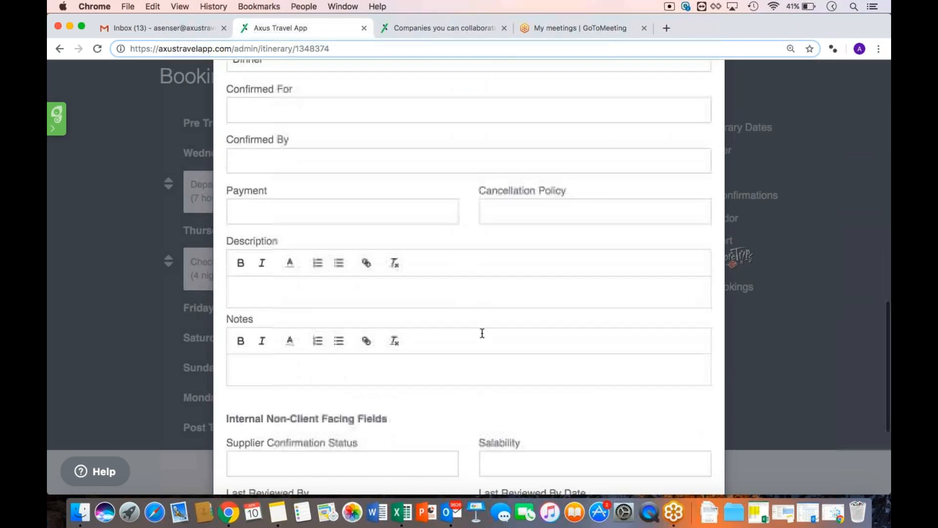
scroll(482, 333, "down", 4)
scroll(335, 251, "up", 5)
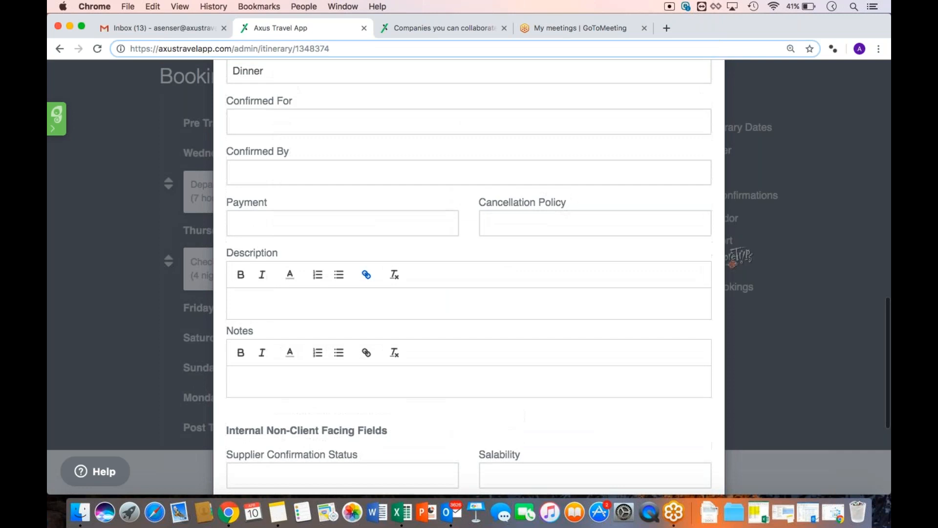
scroll(287, 288, "up", 1)
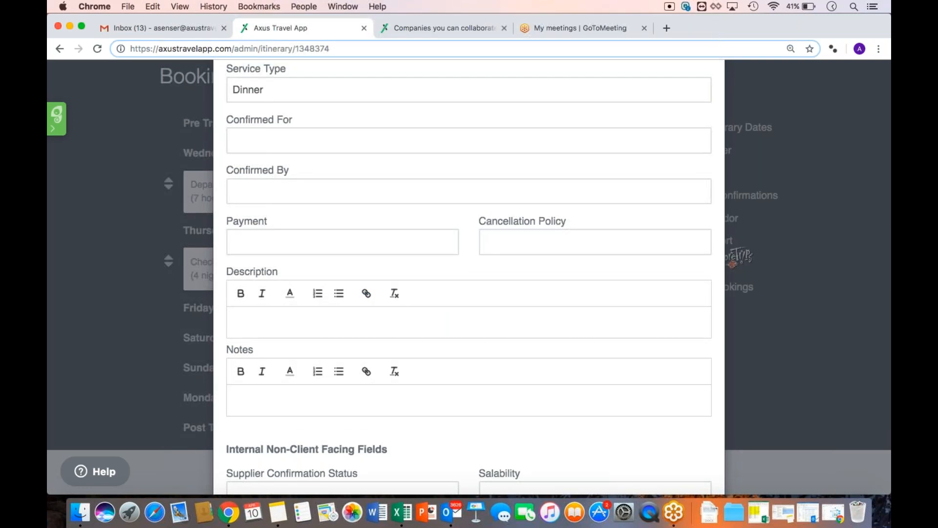
scroll(253, 281, "up", 10)
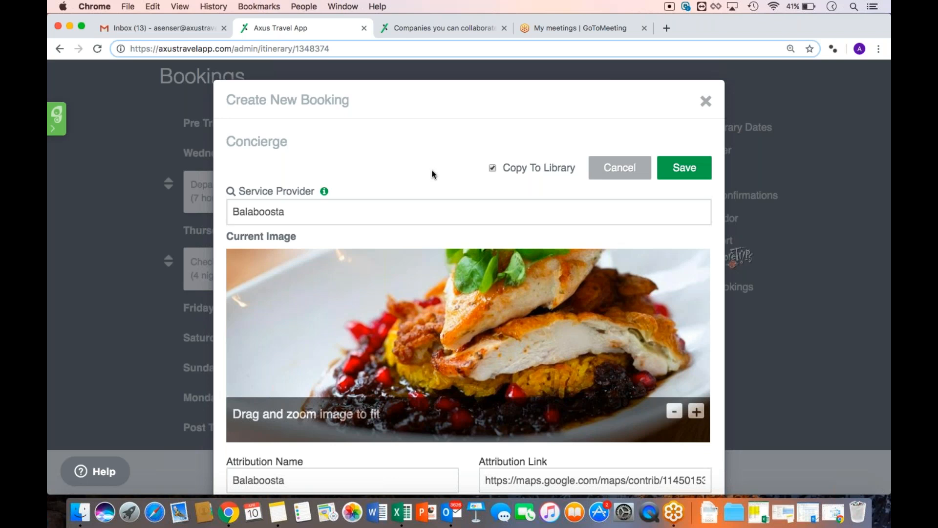
Untick Copy To Library and save the Balaboosta dinner booking
left_click(493, 167)
left_click(693, 176)
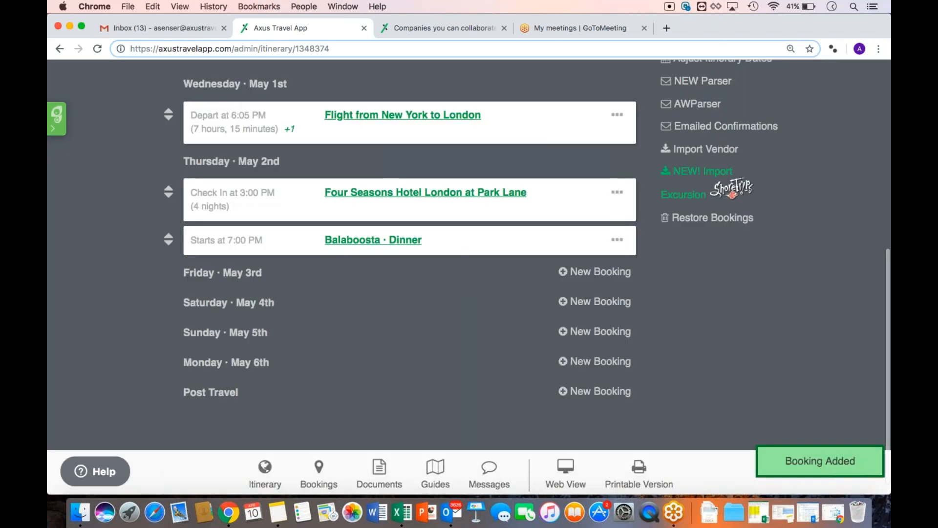
scroll(453, 335, "up", 1)
scroll(453, 334, "up", 1)
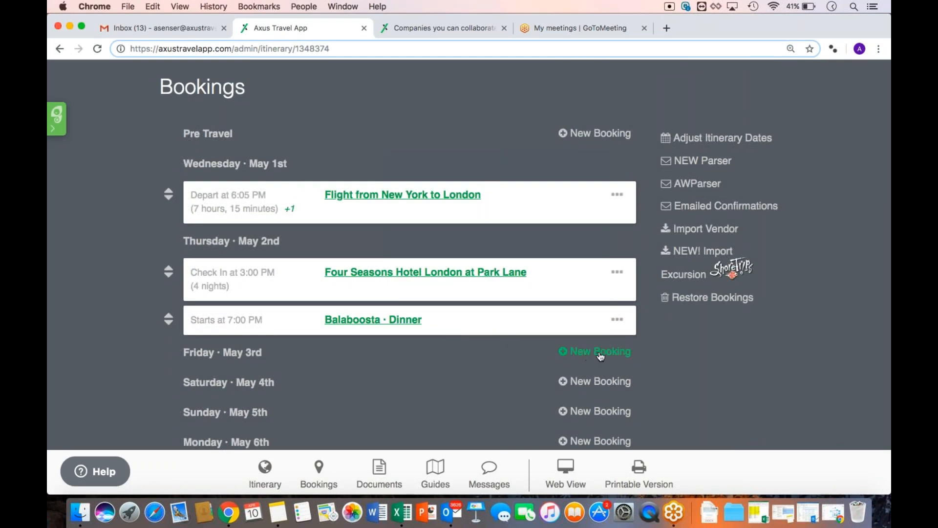
From the Balaboosta booking's actions, start a new booking for Friday, May 3rd
left_click(617, 320)
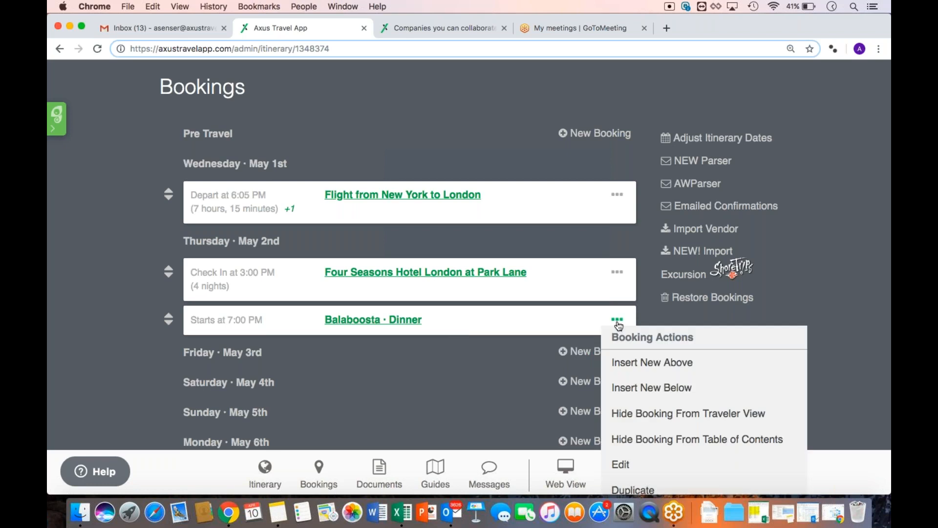
left_click(592, 351)
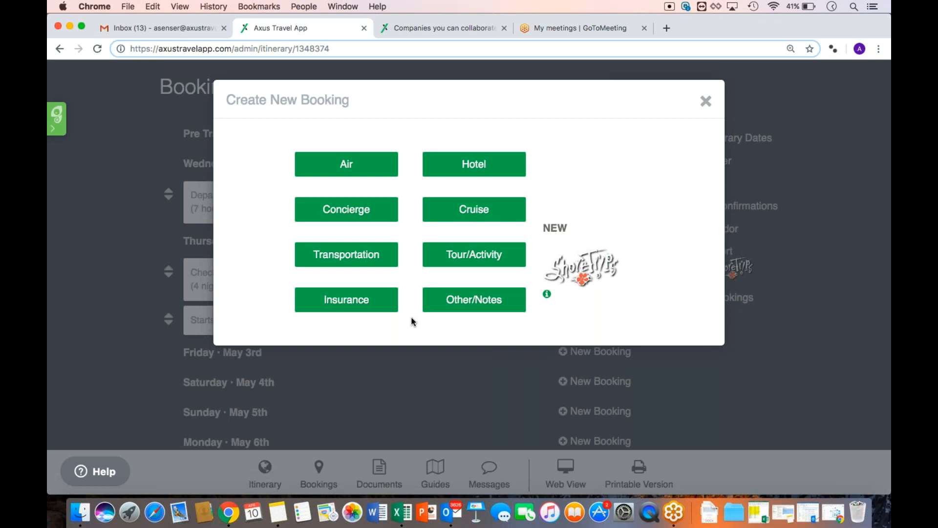
left_click(483, 313)
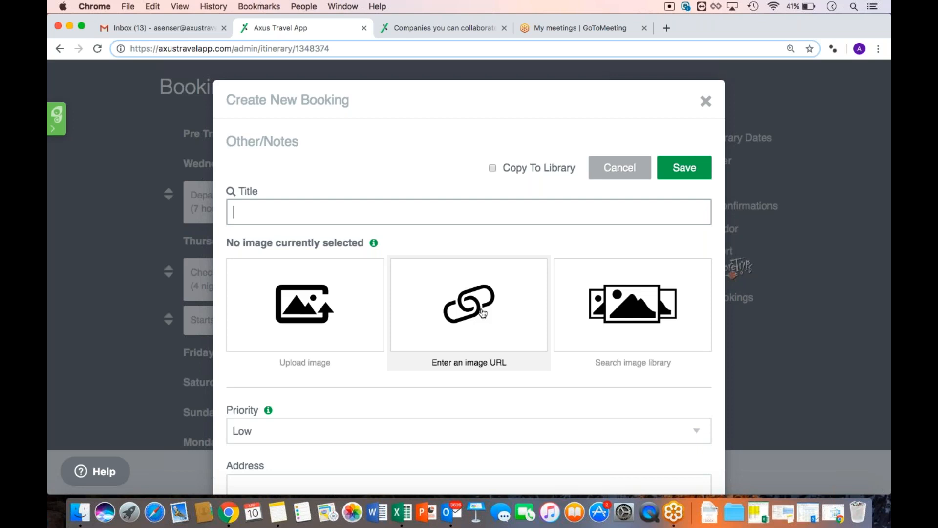
scroll(483, 312, "down", 3)
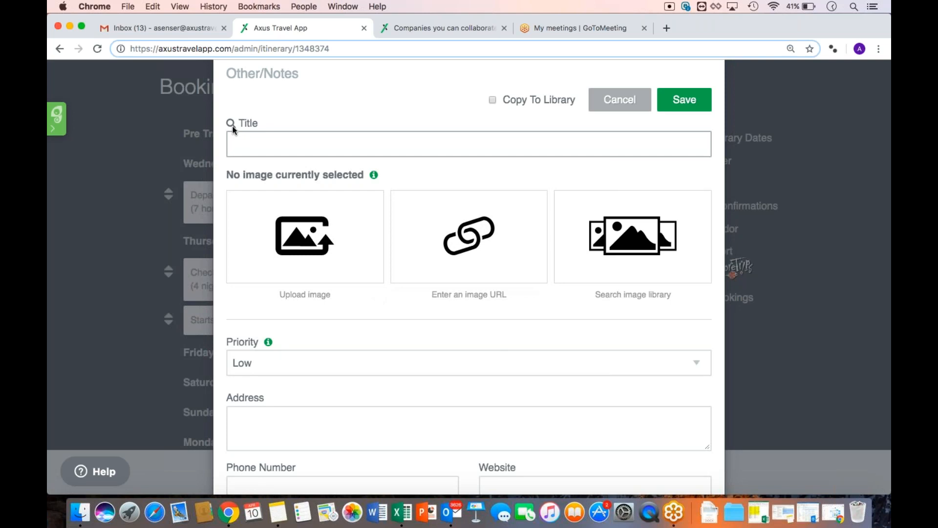
scroll(389, 341, "down", 5)
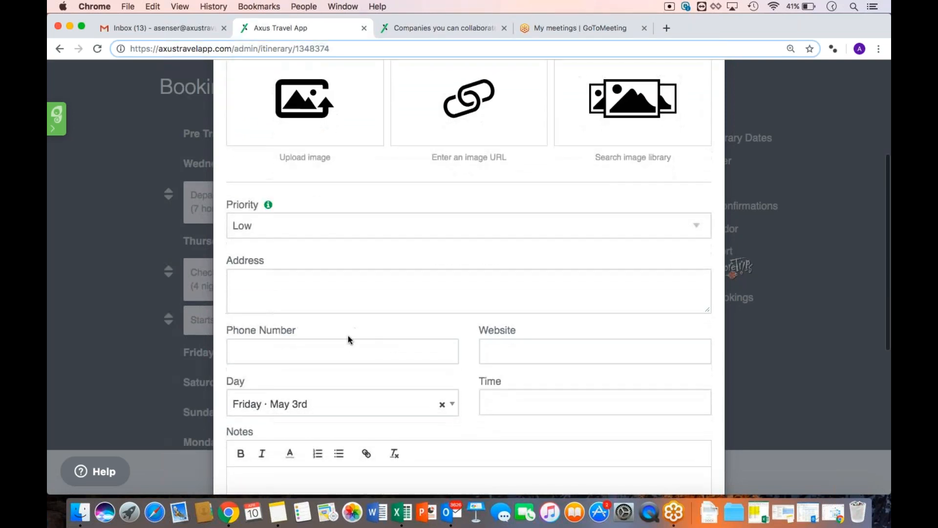
scroll(490, 361, "down", 3)
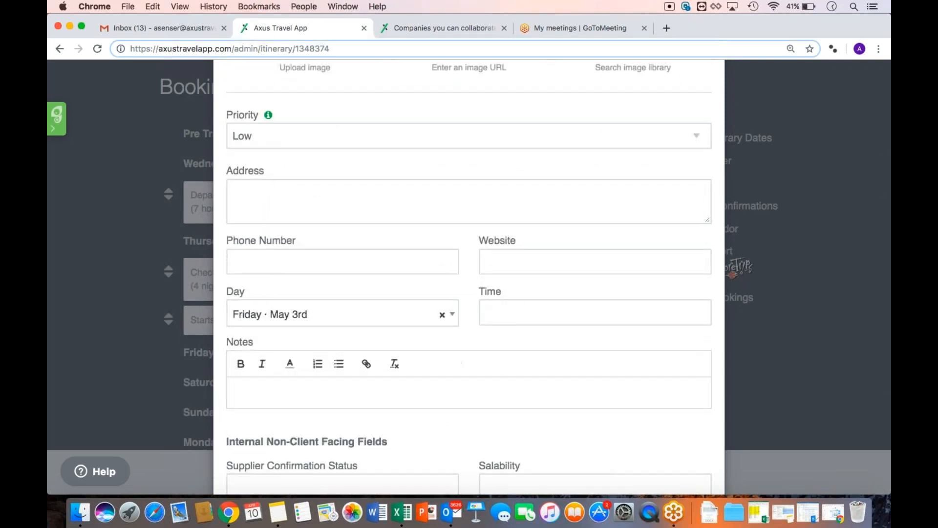
scroll(399, 415, "down", 2)
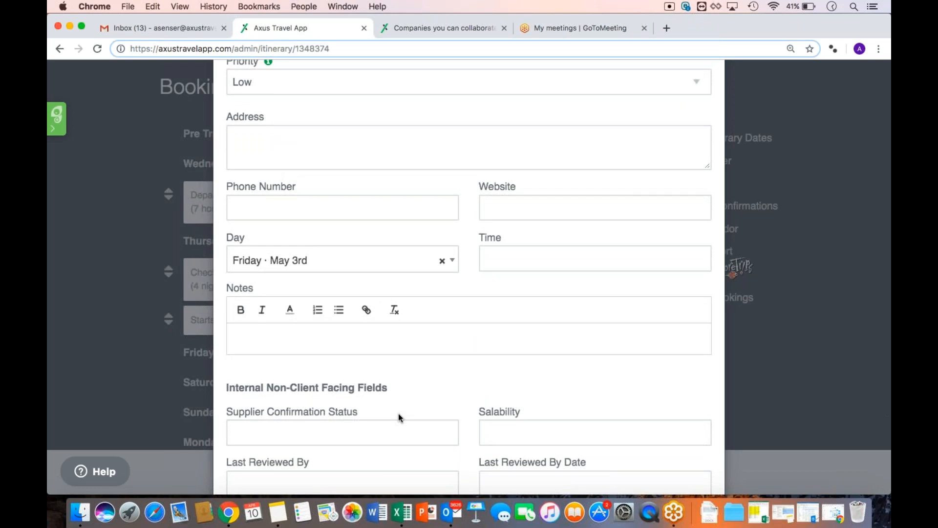
scroll(398, 413, "up", 10)
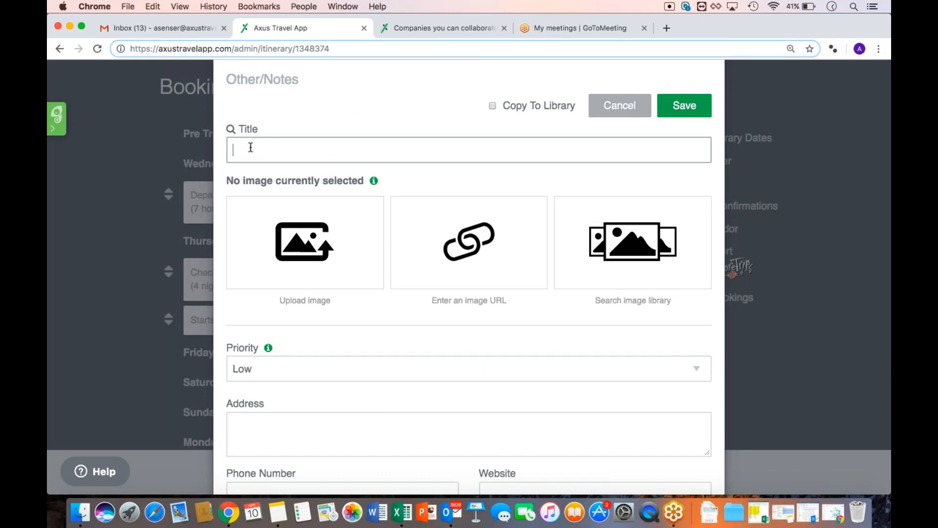
Type 'Passport' as the title and apply the library's Passport Validity Reminder
type("Passport Validity Reminder")
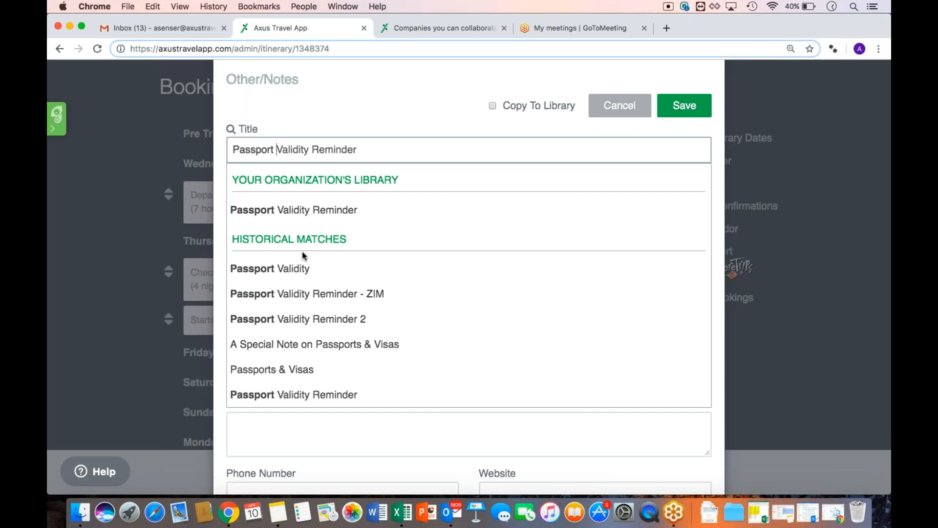
left_click(301, 211)
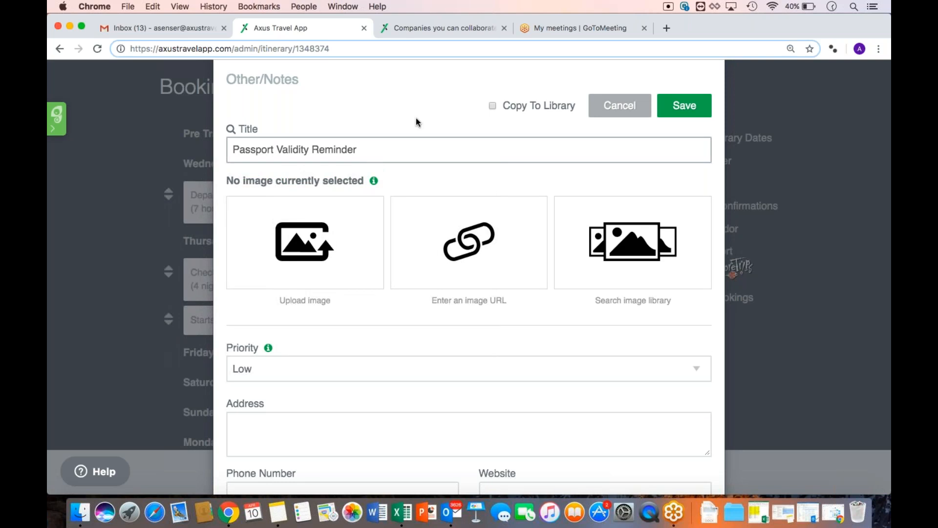
scroll(409, 232, "down", 2)
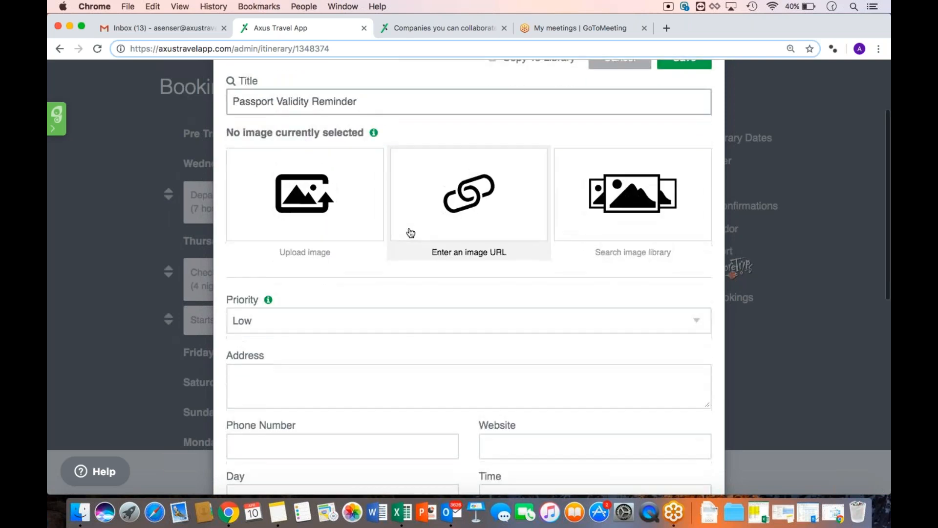
scroll(436, 347, "down", 5)
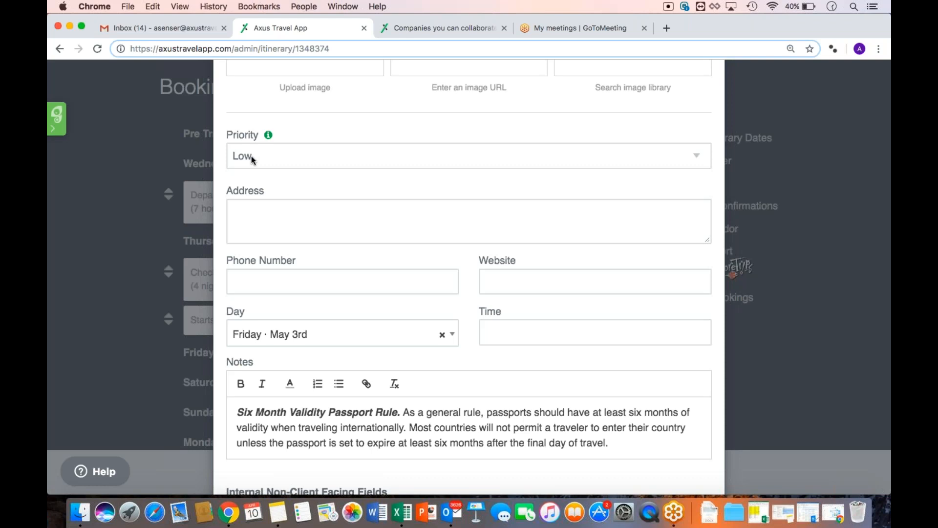
Set the passport reminder note's Priority to High
left_click(251, 156)
left_click(253, 165)
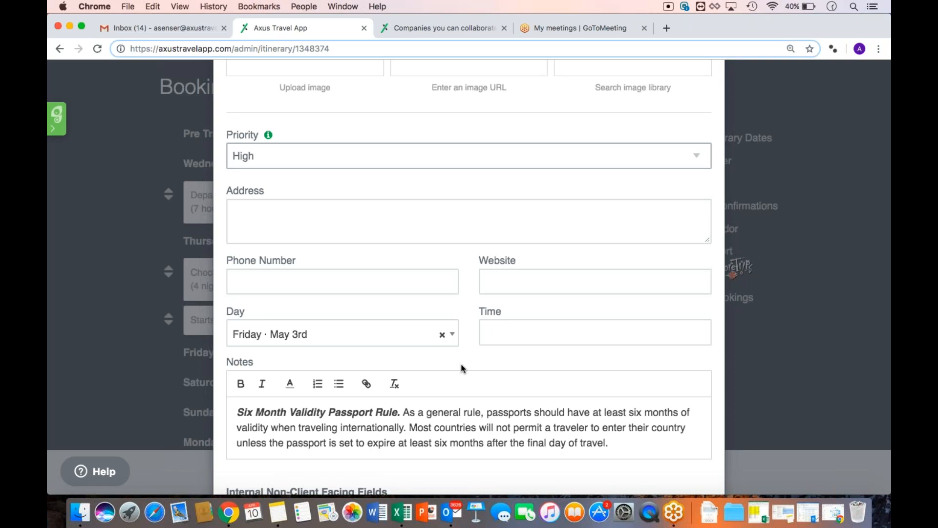
scroll(462, 368, "up", 1)
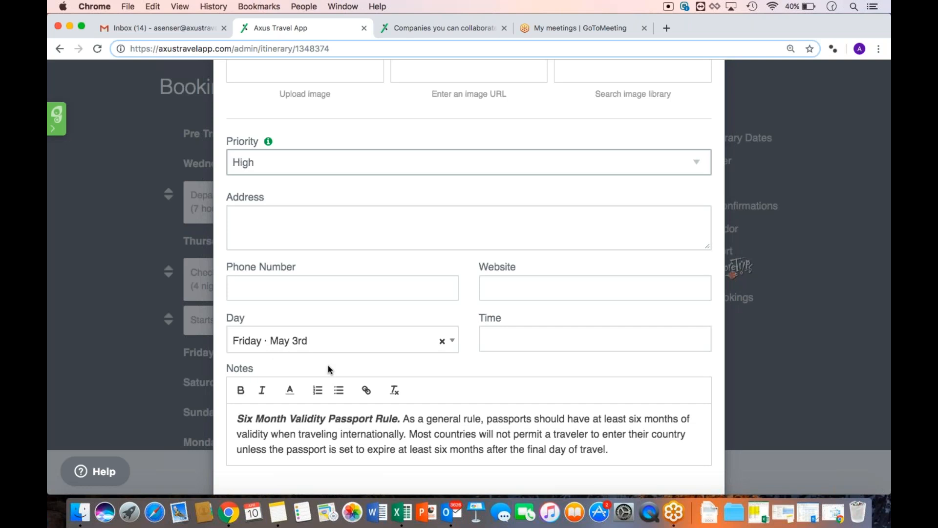
Set the Passport Validity Reminder's day to Pre Travel and save the booking
left_click(330, 352)
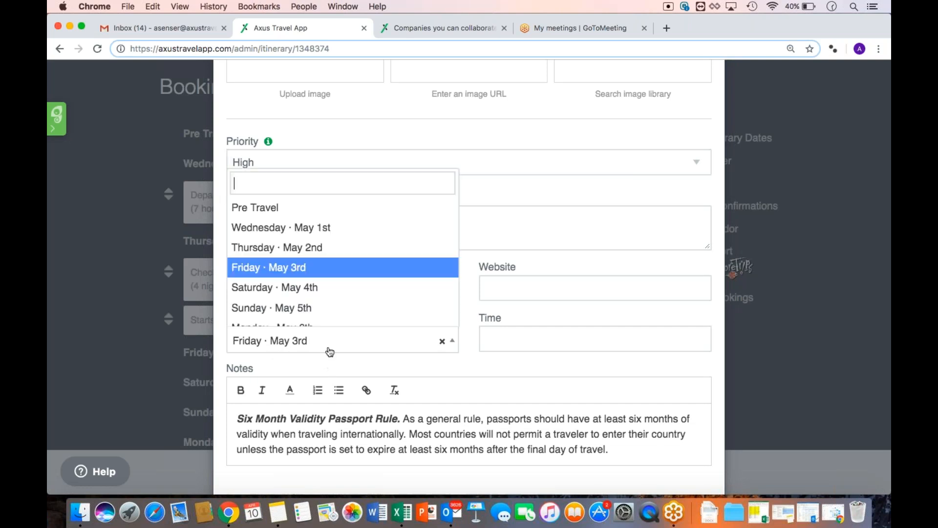
key("Up")
key("Up")
key("Up")
key("Up")
key("Return")
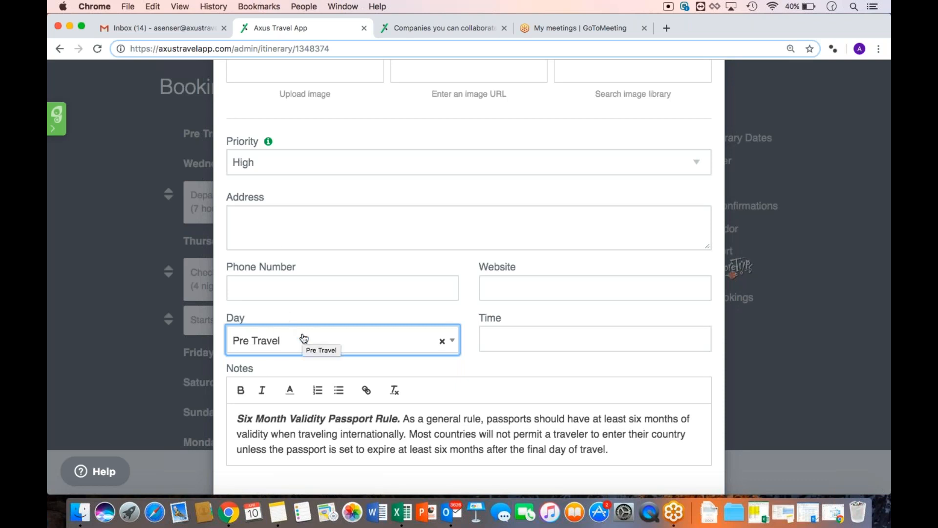
left_click(359, 369)
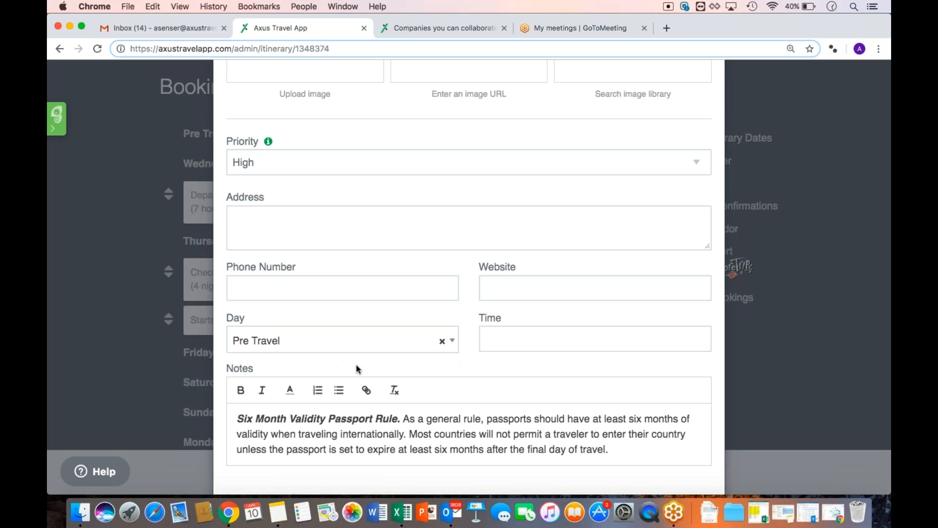
scroll(356, 365, "up", 5)
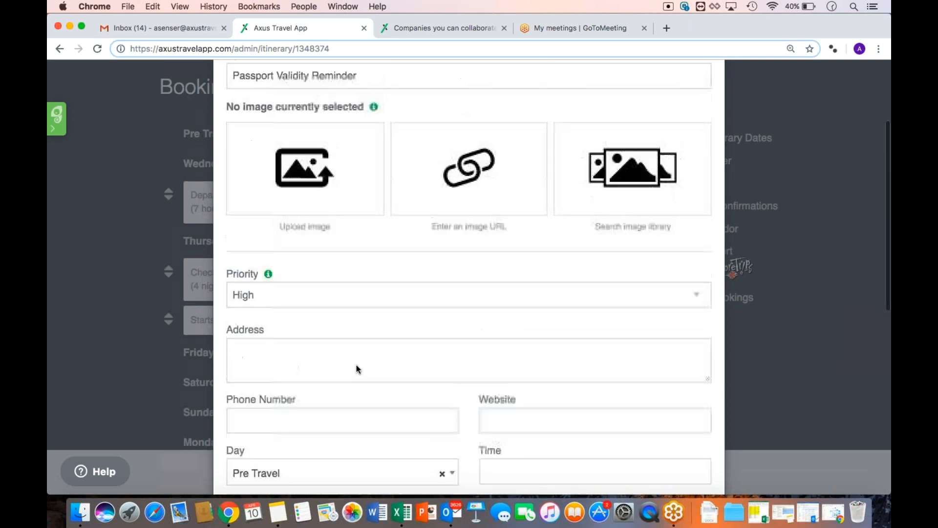
left_click(667, 145)
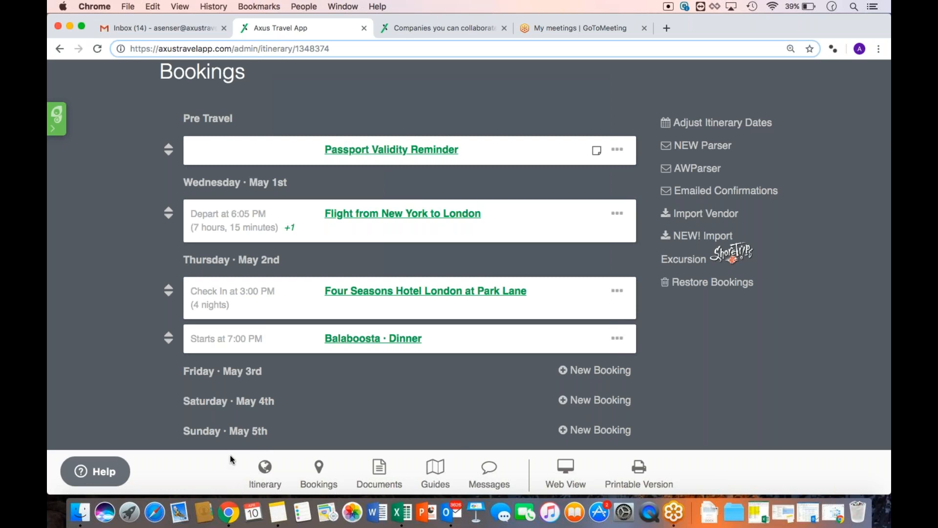
left_click(261, 472)
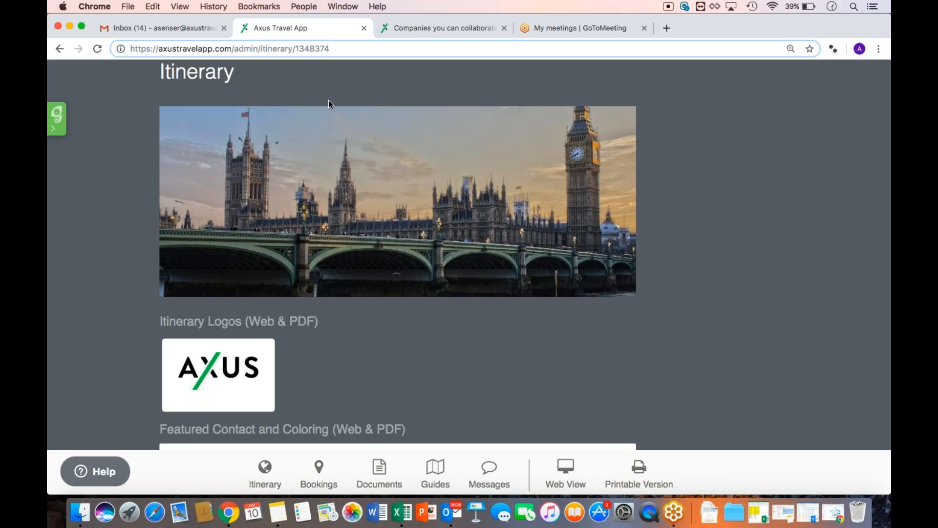
scroll(260, 256, "down", 3)
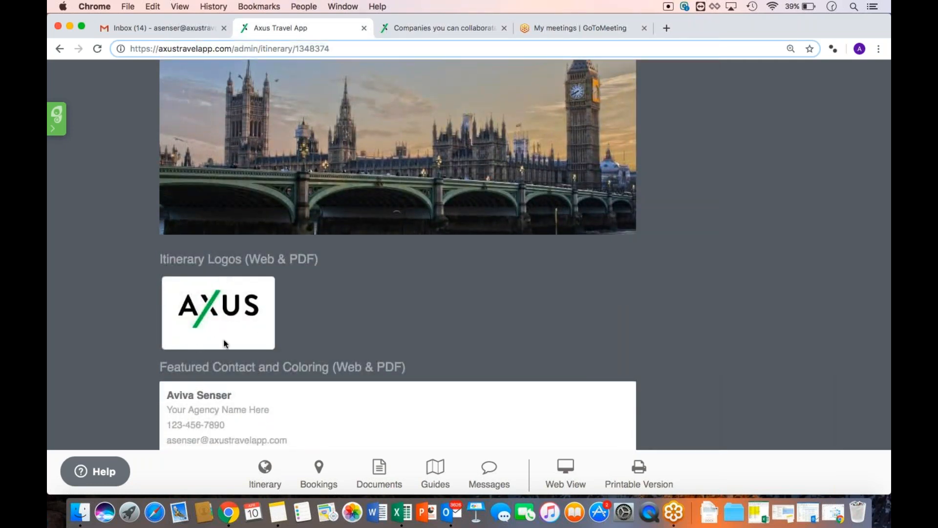
scroll(242, 295, "down", 5)
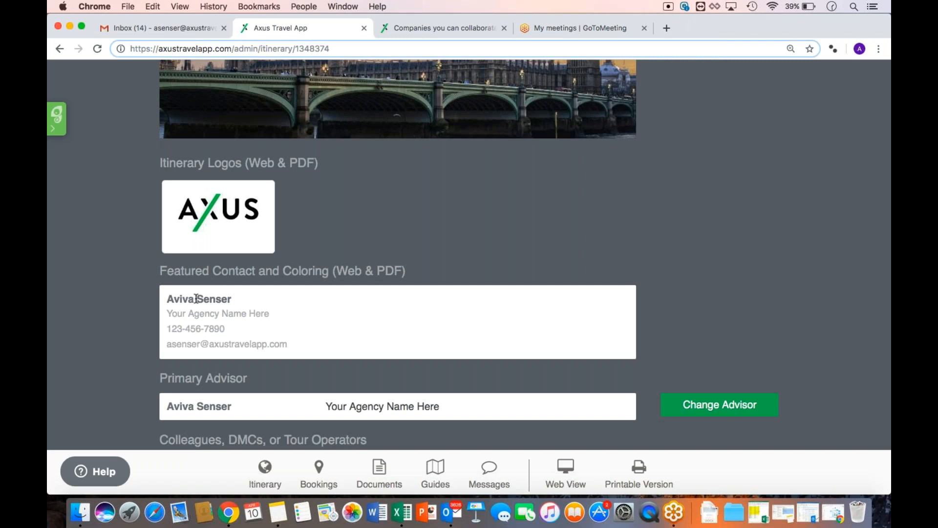
left_click(313, 480)
scroll(326, 373, "up", 4)
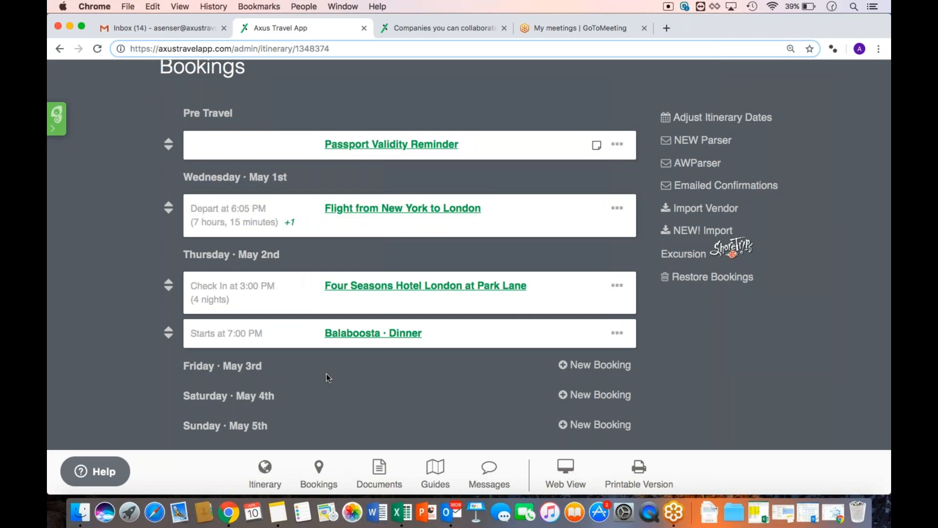
Go to the London Weekend itinerary's Documents page
left_click(379, 469)
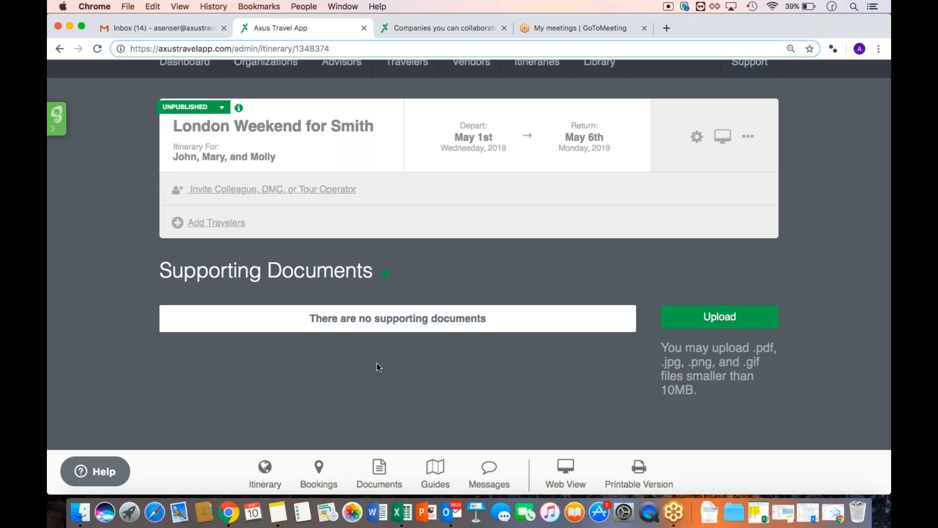
Upload 'Clothing, Packing Checklist.pdf' as a supporting document, then go to the travel42 Guides page
left_click(713, 326)
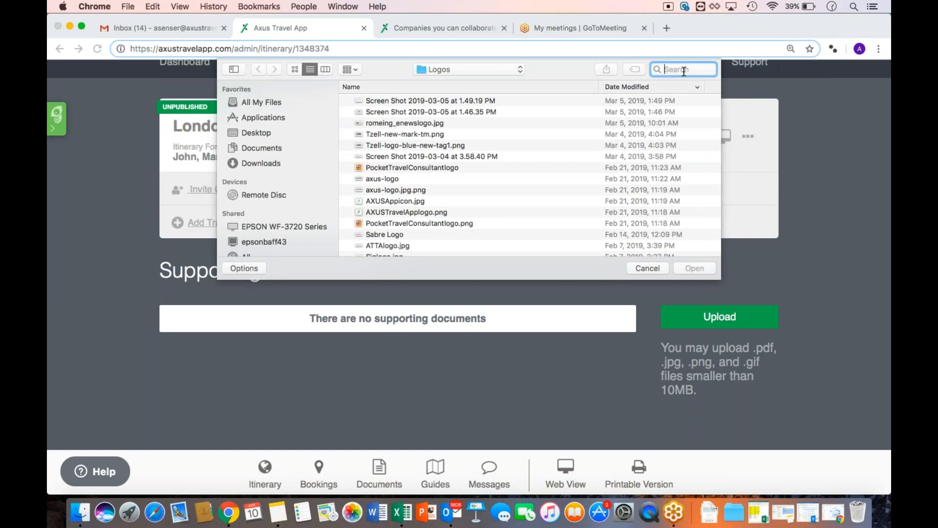
type("packing")
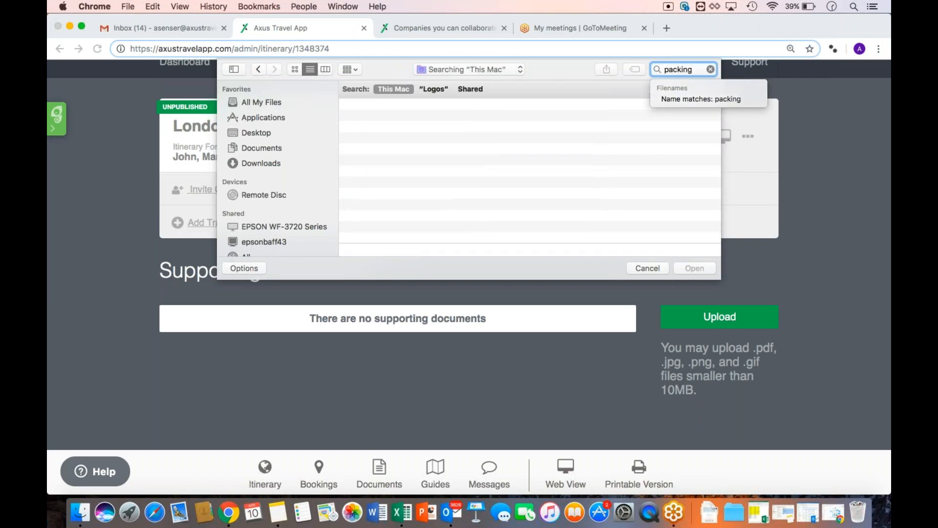
left_click(437, 175)
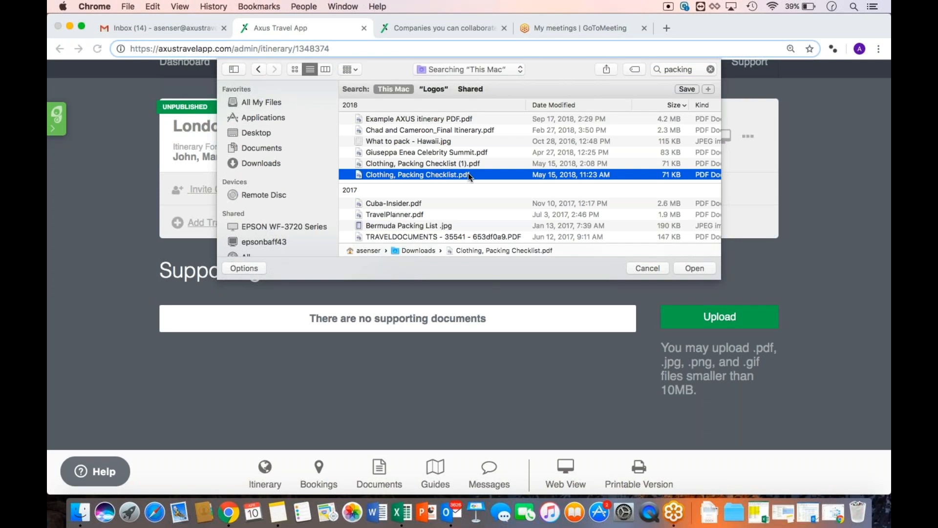
left_click(694, 268)
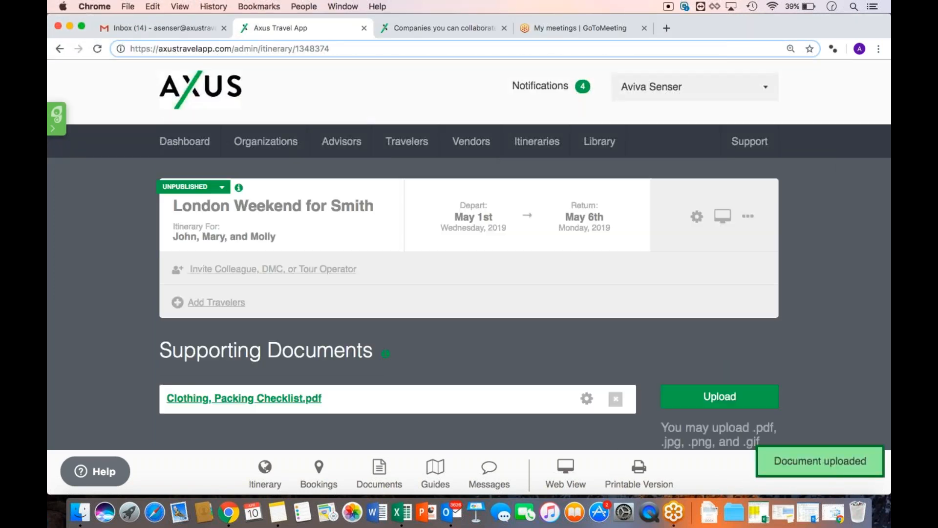
scroll(699, 365, "down", 2)
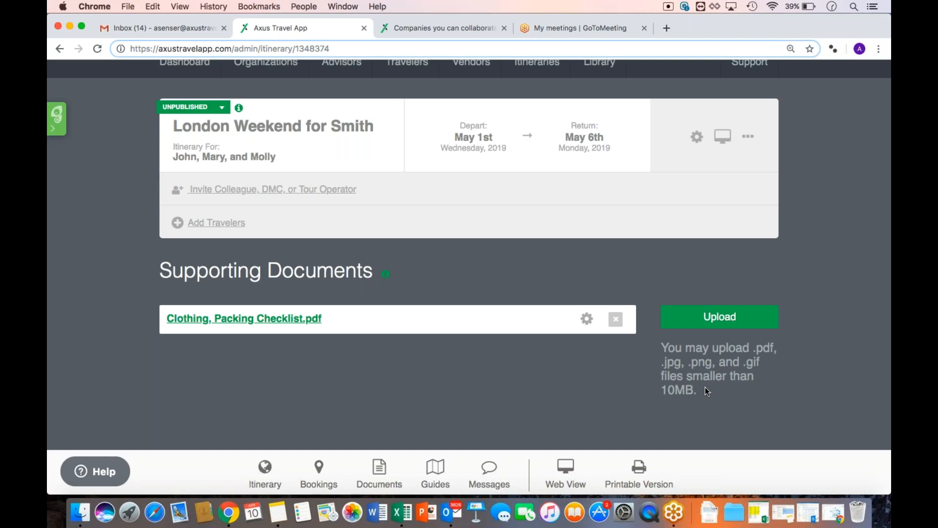
left_click(435, 470)
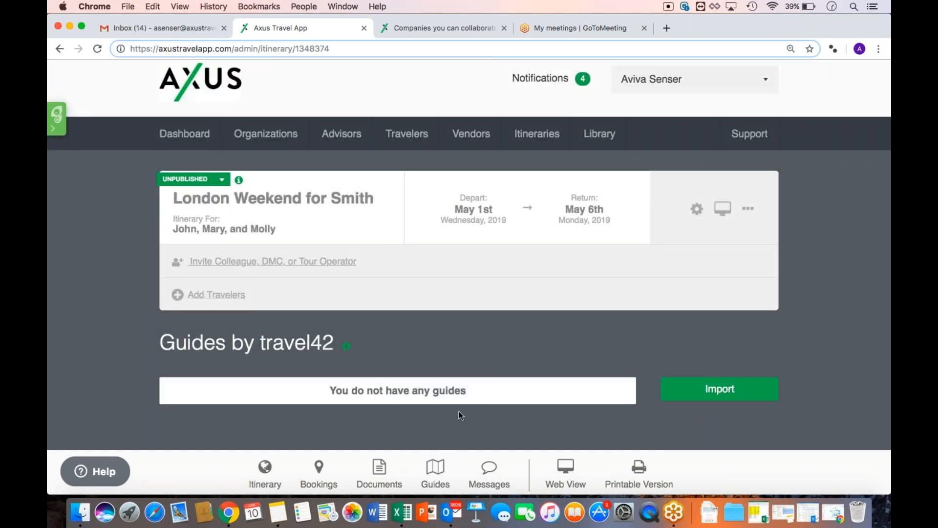
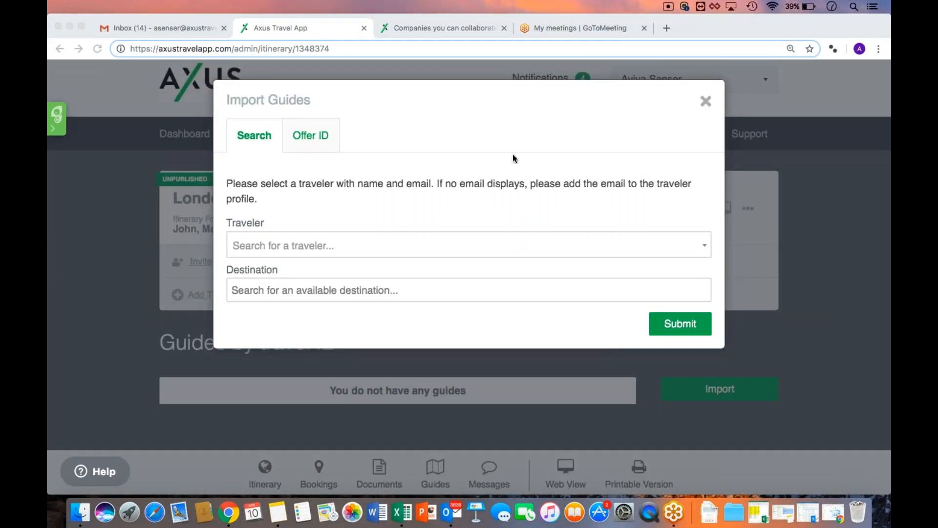
Search the Traveler dropdown by name and choose the matching traveler for the guide import
left_click(448, 153)
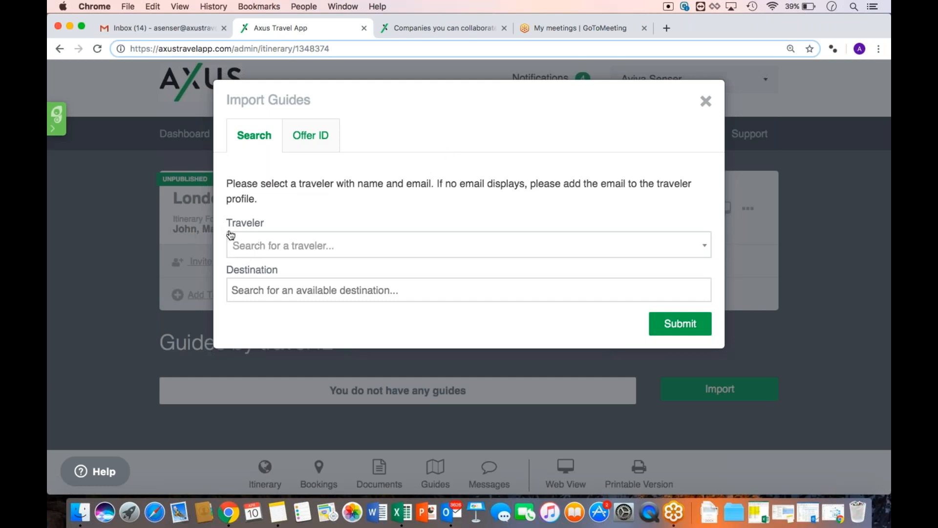
left_click(254, 246)
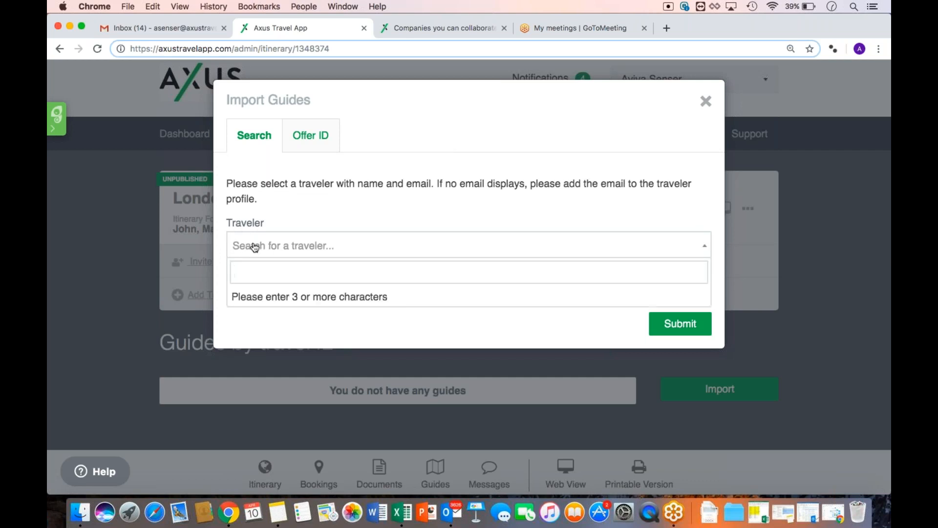
type("B")
key("BackSpace")
type("A")
key("BackSpace")
type("Aiv")
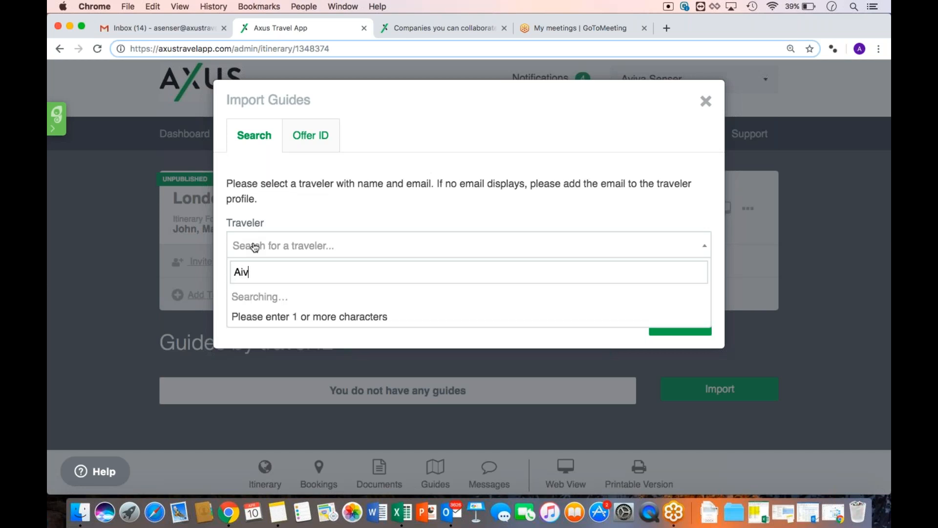
key("BackSpace")
key("BackSpace")
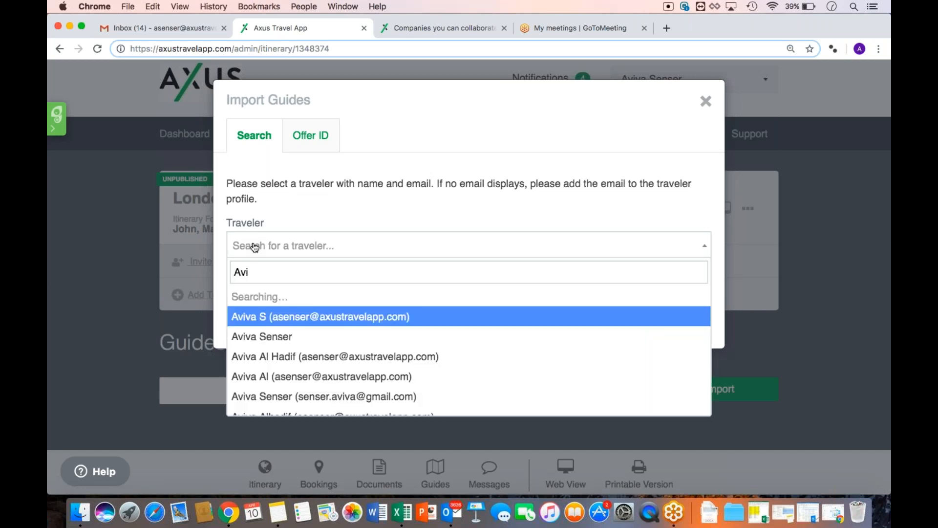
left_click(273, 297)
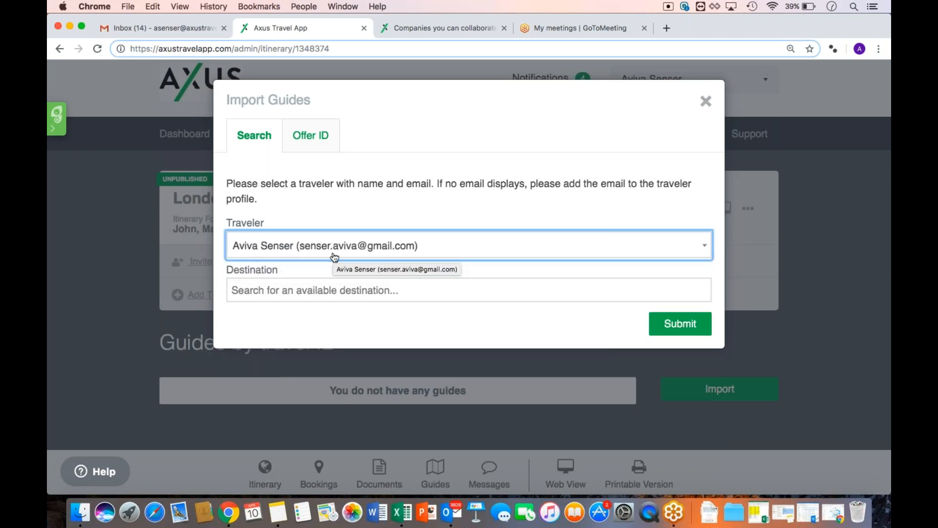
left_click(309, 325)
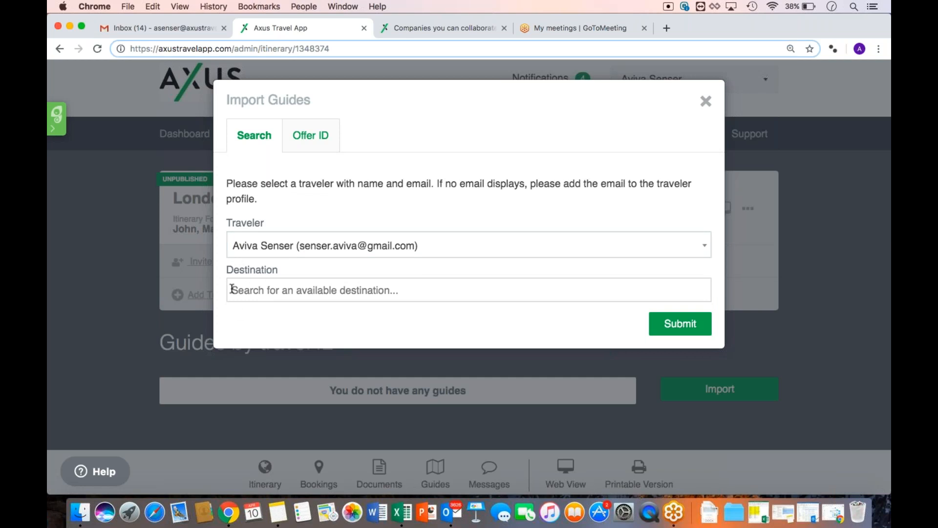
Add London and New York as guide destinations and submit the import
left_click(284, 291)
type("Lo")
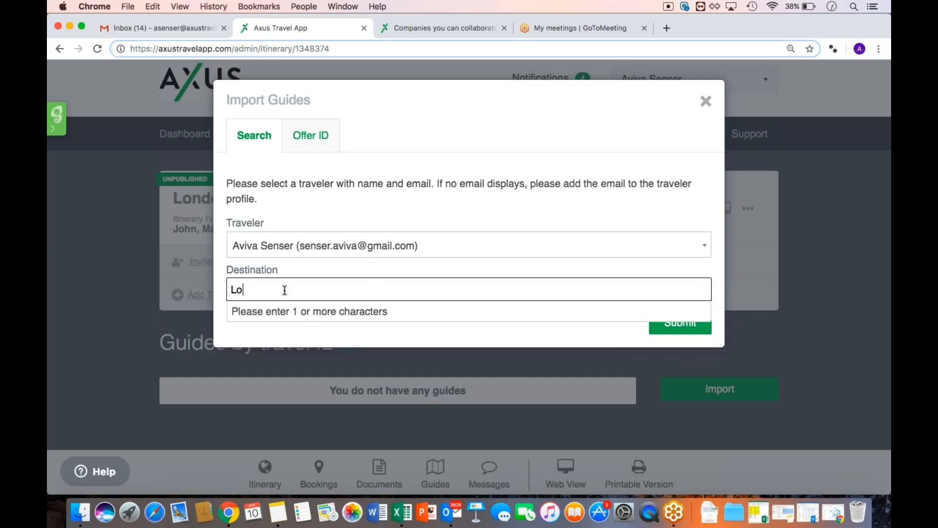
type("ndon")
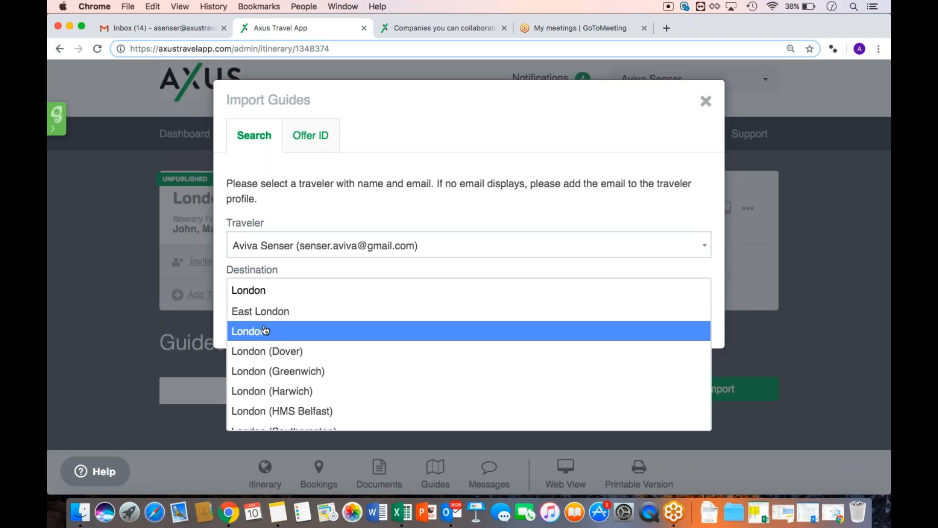
left_click(263, 330)
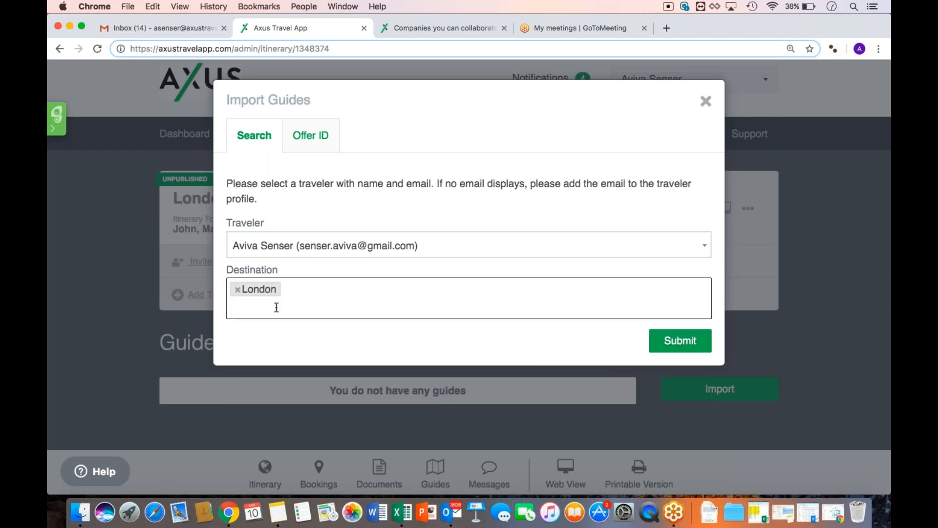
type("Ne")
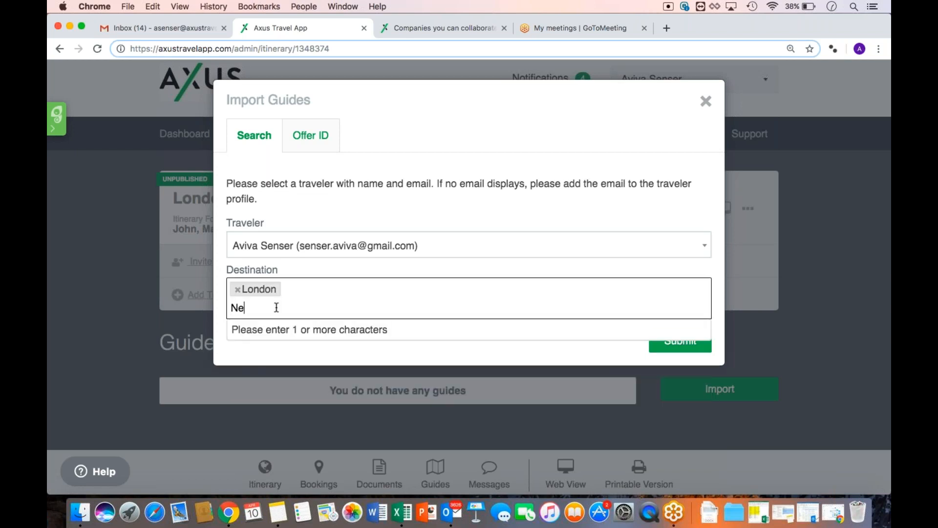
type("w York")
left_click(275, 329)
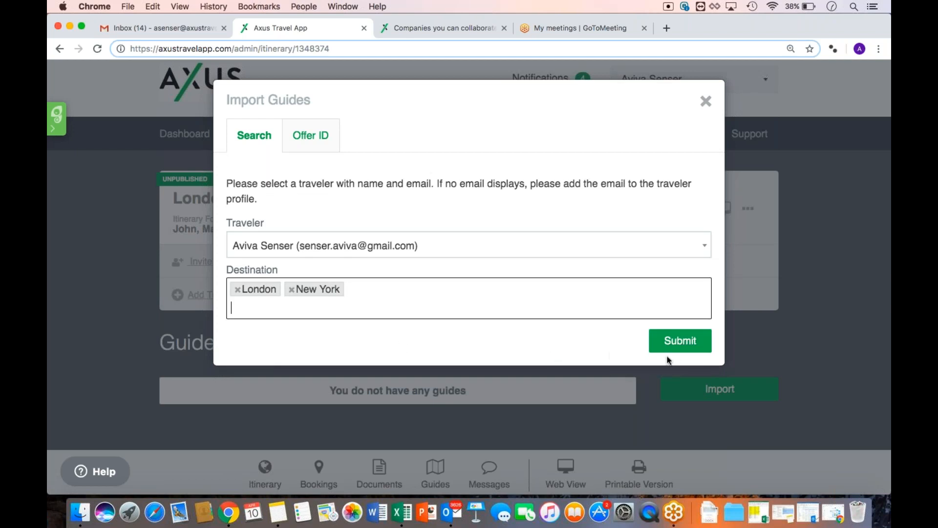
left_click(678, 351)
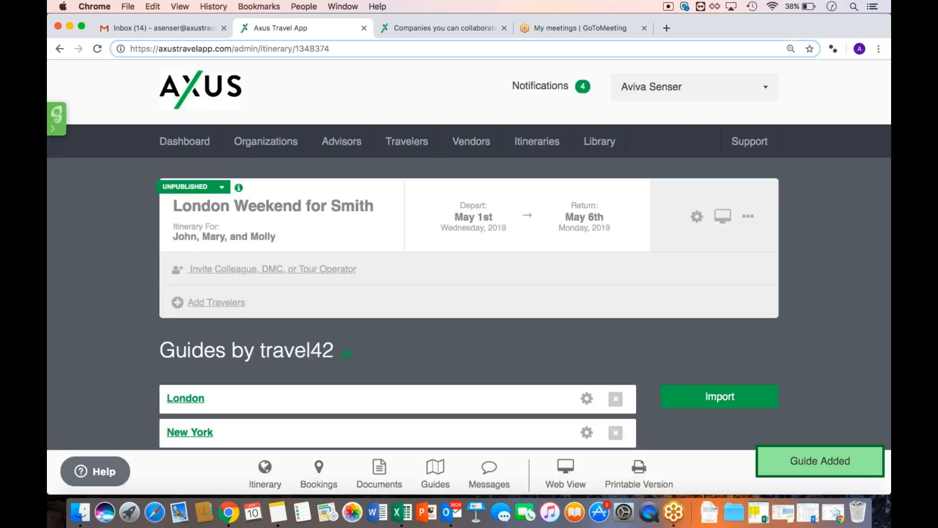
Scroll past the imported London and New York guides to the empty Messages section
scroll(486, 398, "down", 2)
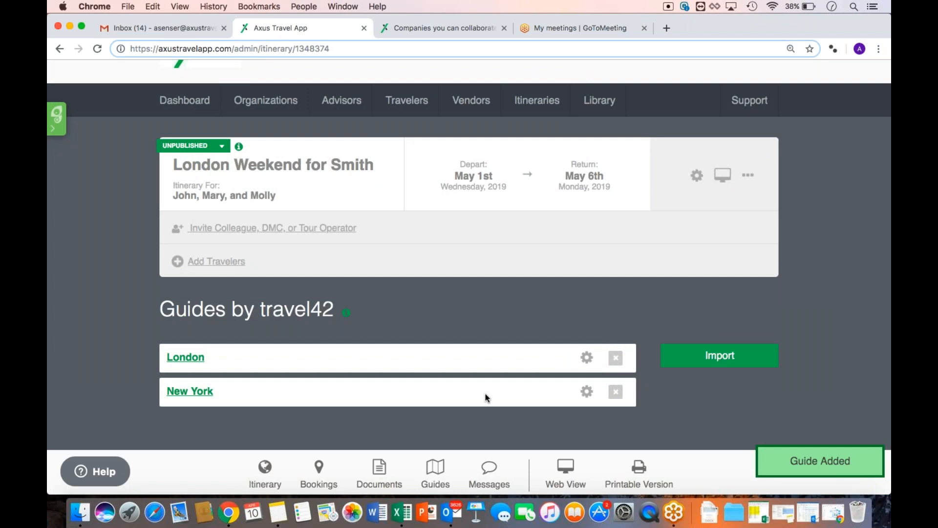
left_click(491, 473)
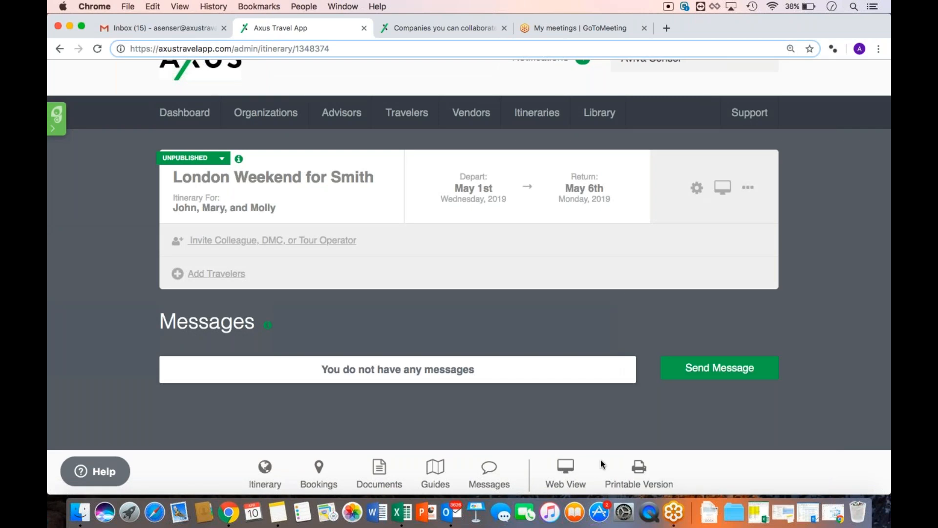
Open the itinerary's web preview and zoom it out to 90%
left_click(570, 468)
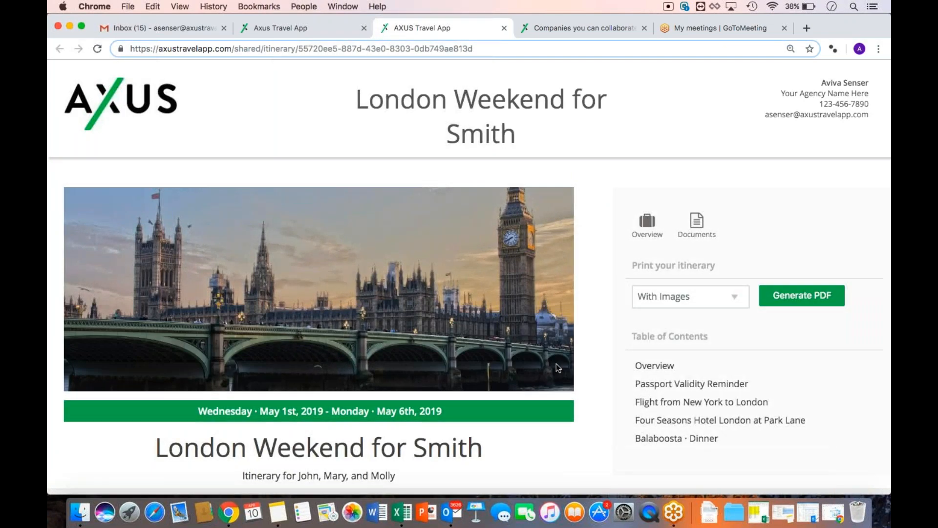
key("super+minus")
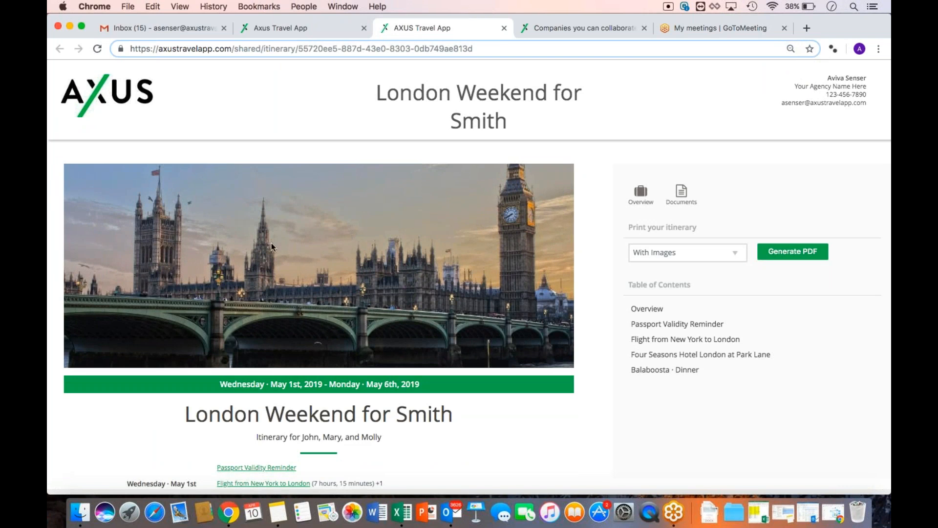
scroll(271, 244, "down", 5)
triple_click(287, 328)
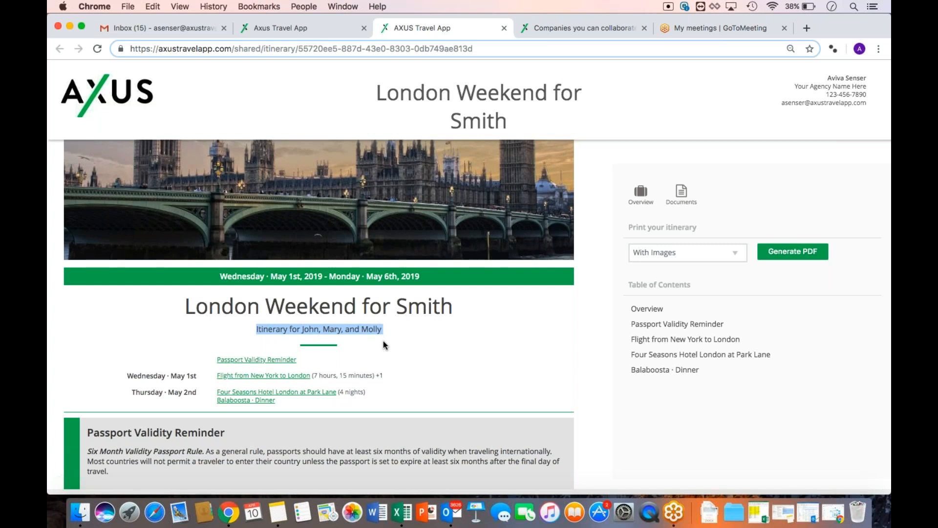
Scroll through the shared itinerary, then return to the admin tab
scroll(383, 341, "down", 2)
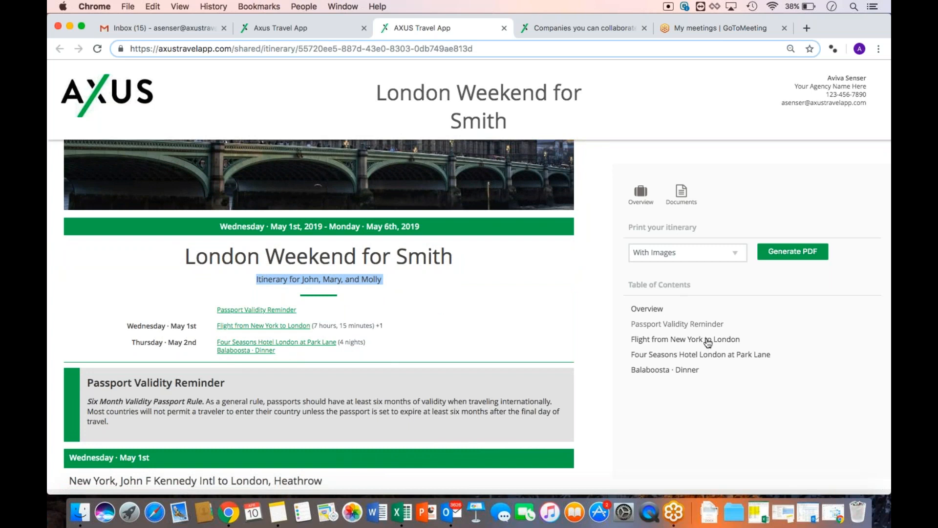
scroll(441, 374, "down", 3)
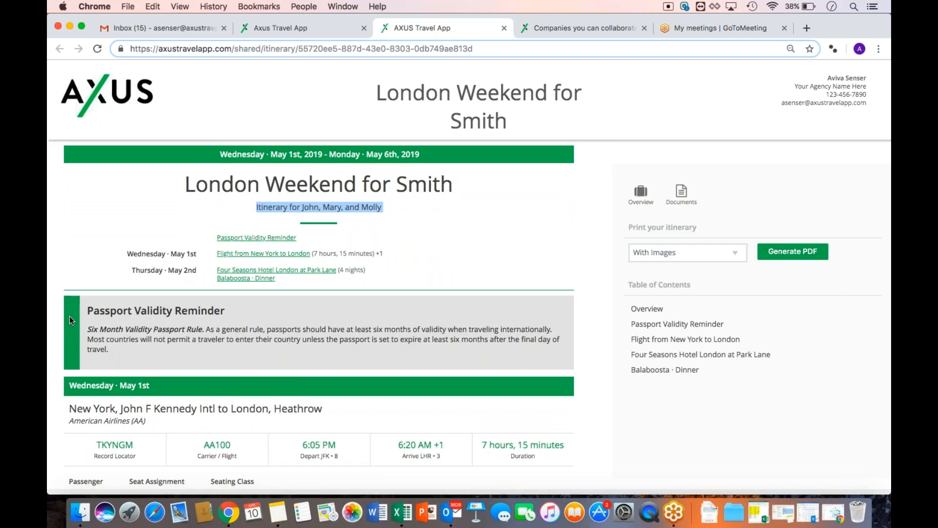
scroll(262, 351, "down", 1)
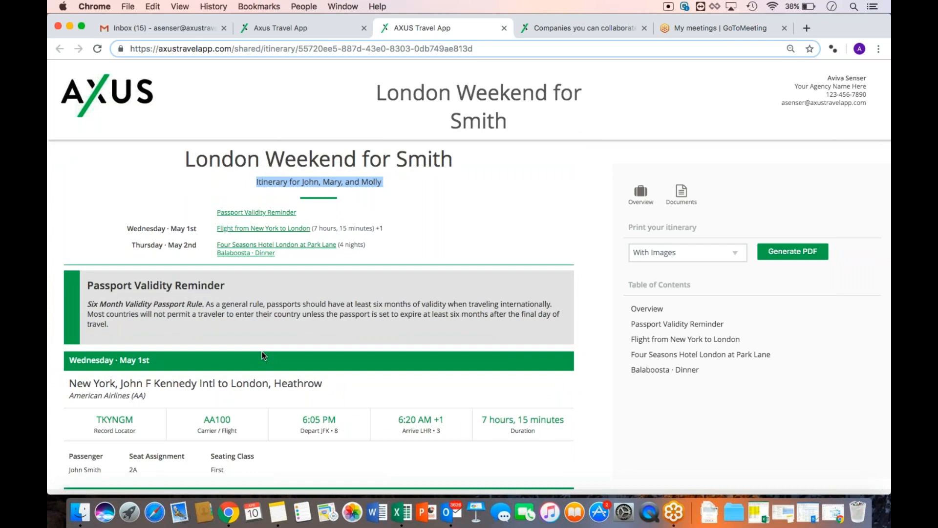
scroll(263, 355, "down", 5)
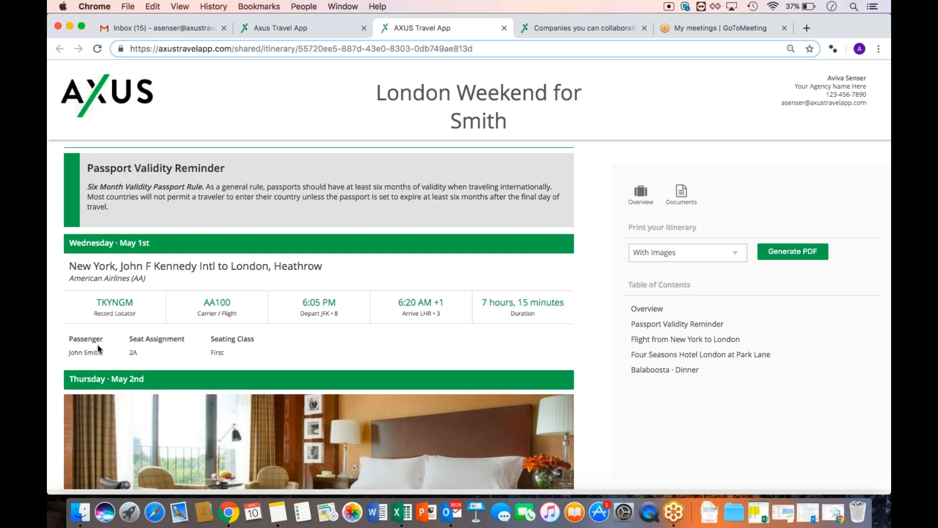
scroll(135, 349, "down", 5)
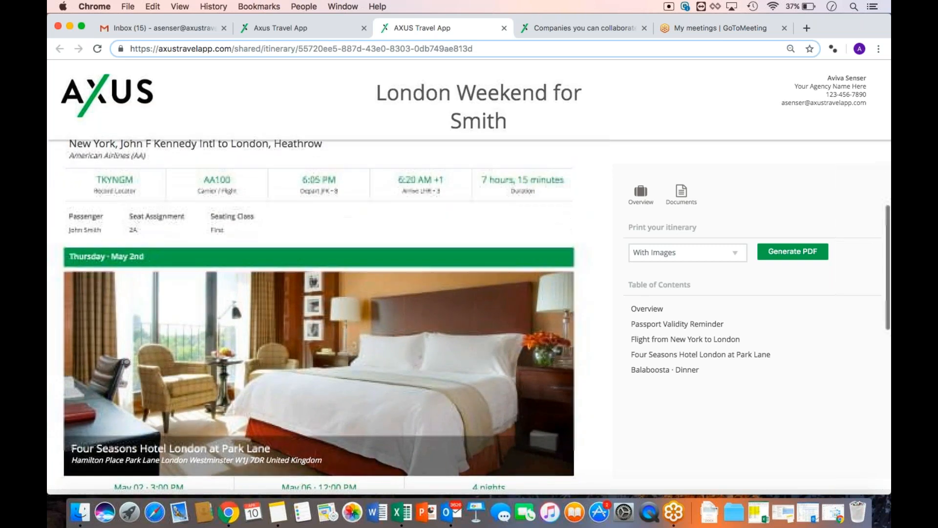
scroll(318, 312, "down", 3)
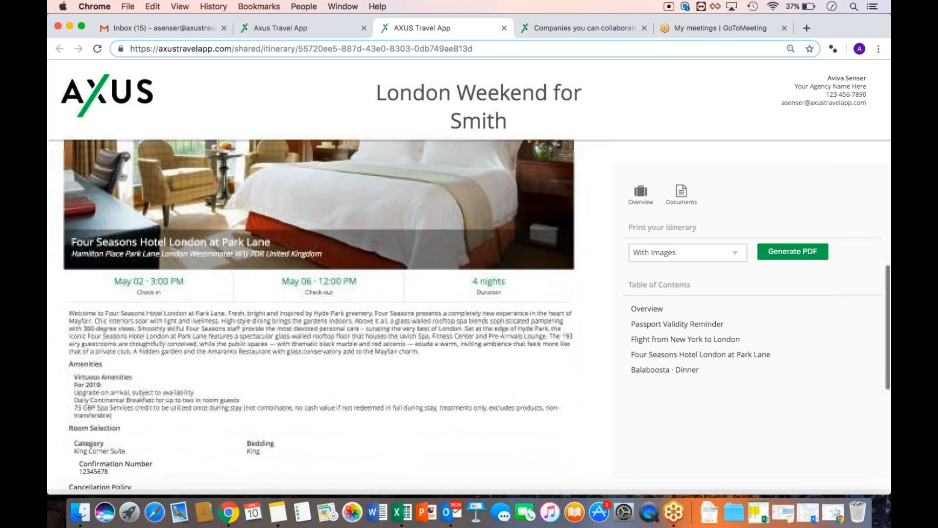
scroll(318, 313, "down", 4)
scroll(319, 312, "down", 2)
scroll(318, 313, "up", 15)
scroll(318, 313, "up", 6)
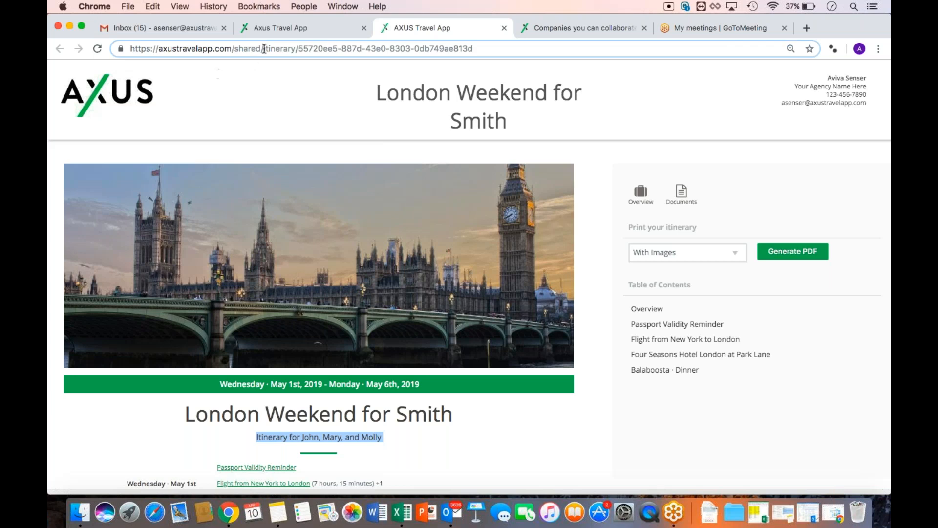
left_click(270, 33)
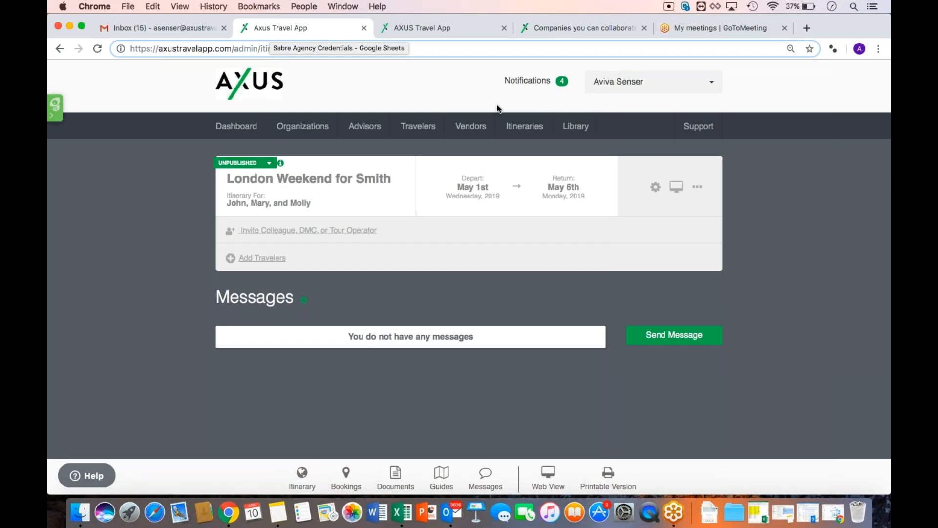
Open the account Profile settings and clear the autofilled password field
mouse_move(603, 84)
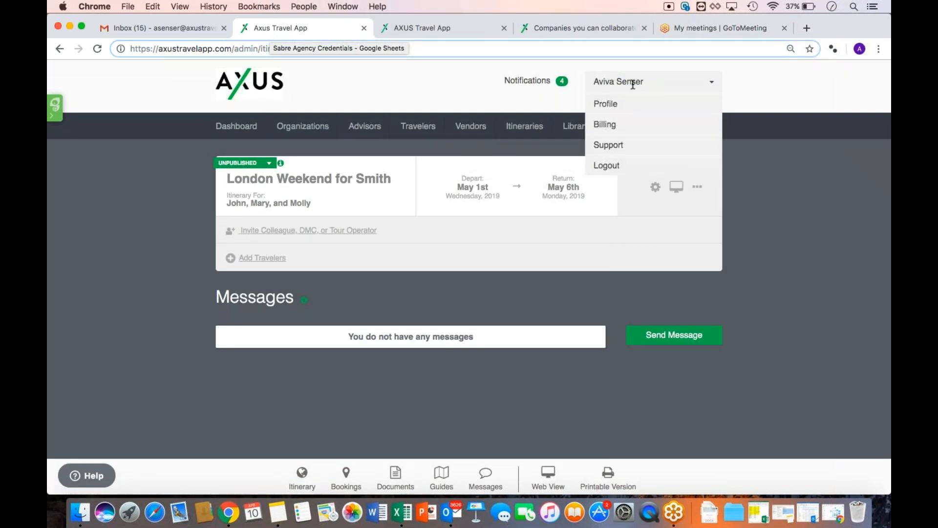
left_click(628, 105)
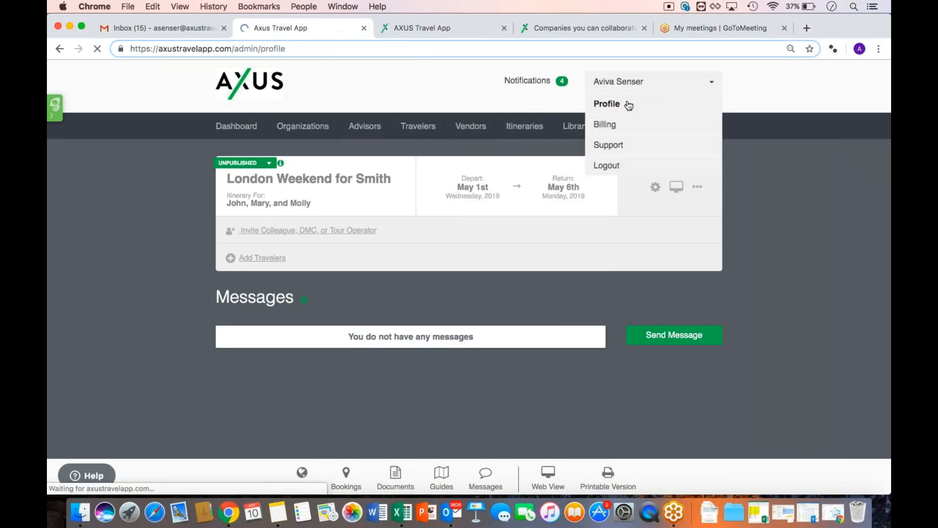
scroll(341, 247, "down", 5)
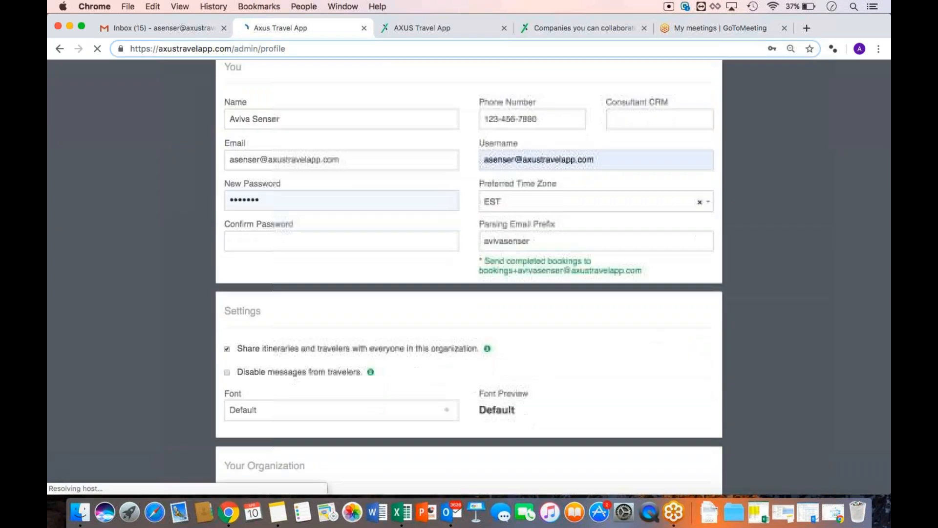
double_click(254, 115)
key("BackSpace")
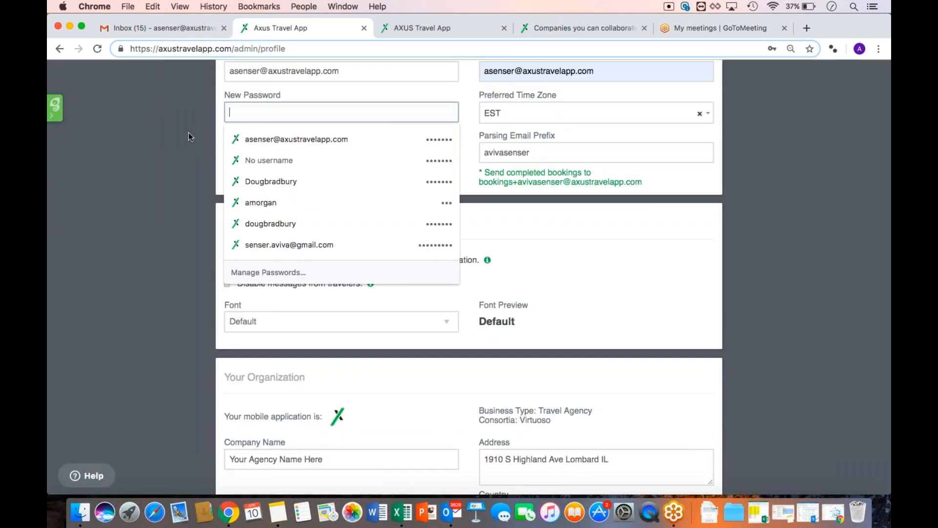
left_click(181, 138)
scroll(180, 139, "down", 1)
scroll(181, 139, "down", 5)
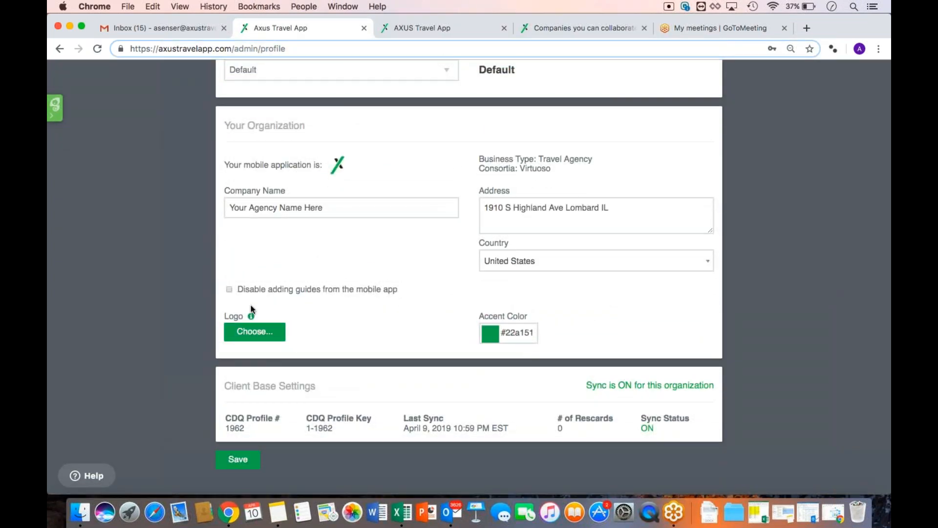
Set the profile logo to the globe image file
left_click(258, 337)
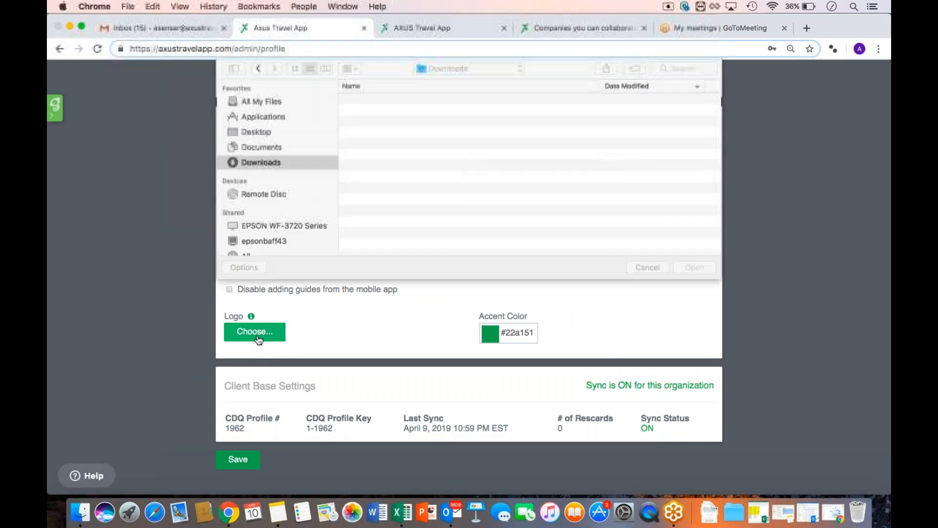
type("globe")
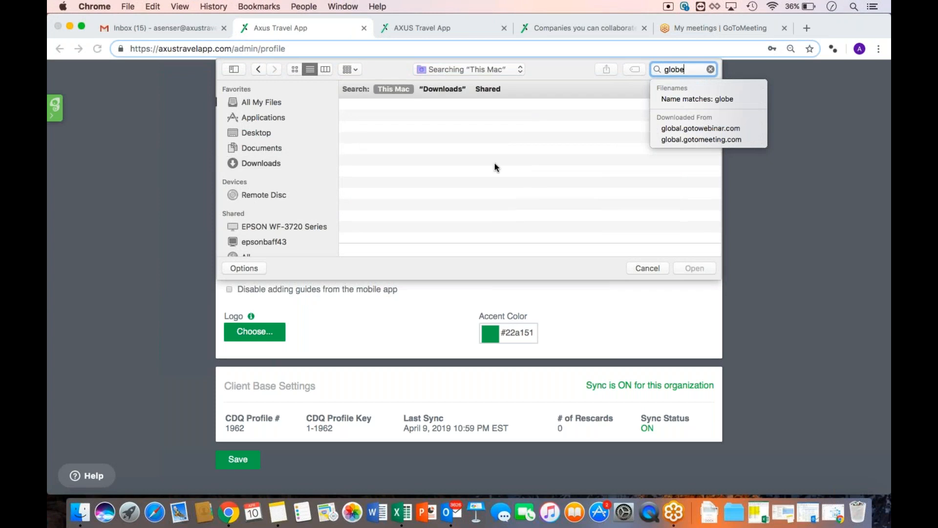
left_click(408, 120)
left_click(680, 269)
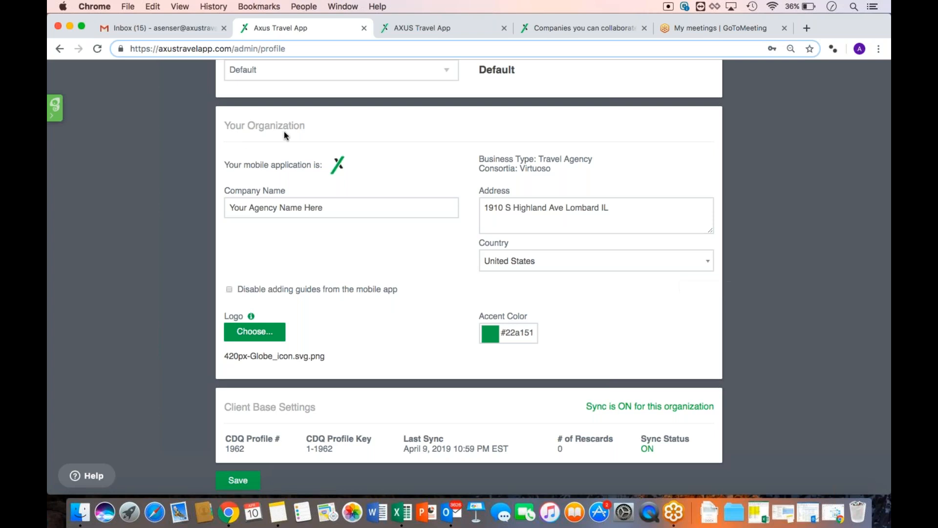
Set the accent colour to purple (#4641b0) and save the profile
scroll(231, 146, "up", 20)
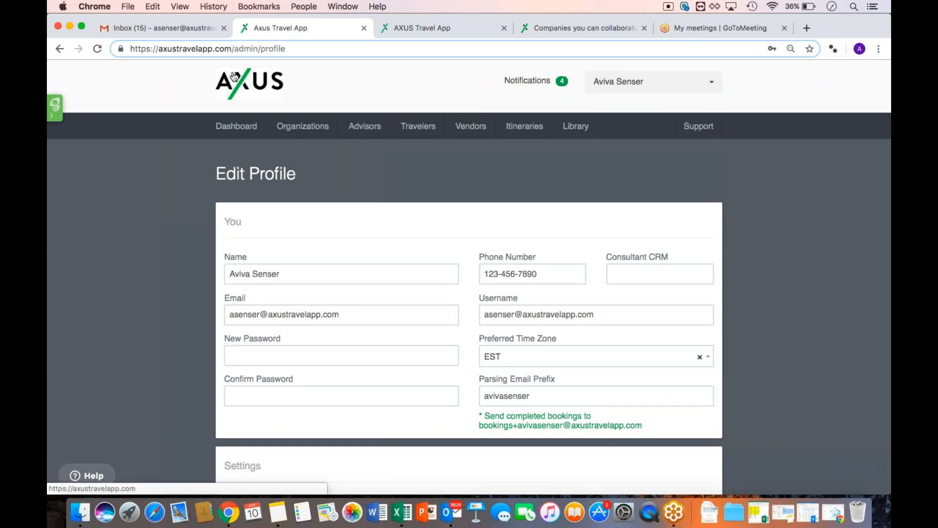
scroll(164, 264, "down", 5)
scroll(164, 264, "down", 8)
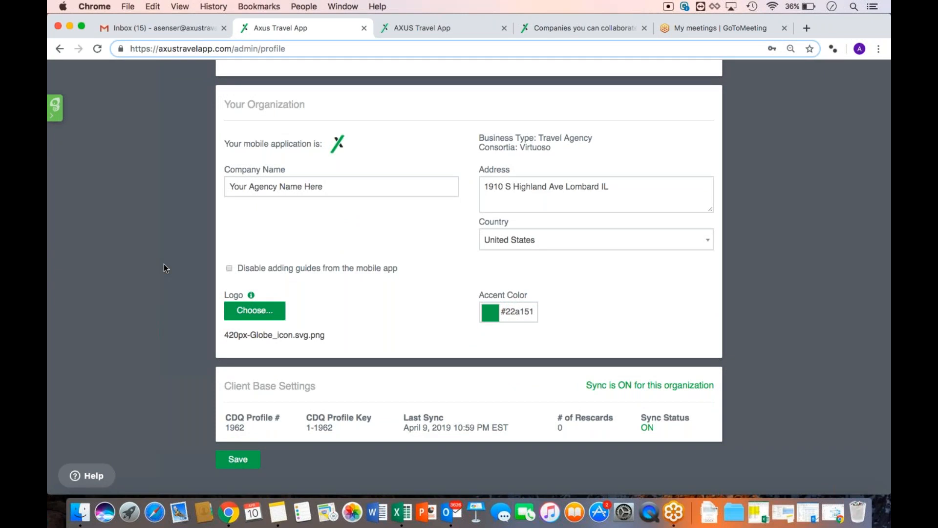
scroll(163, 263, "up", 15)
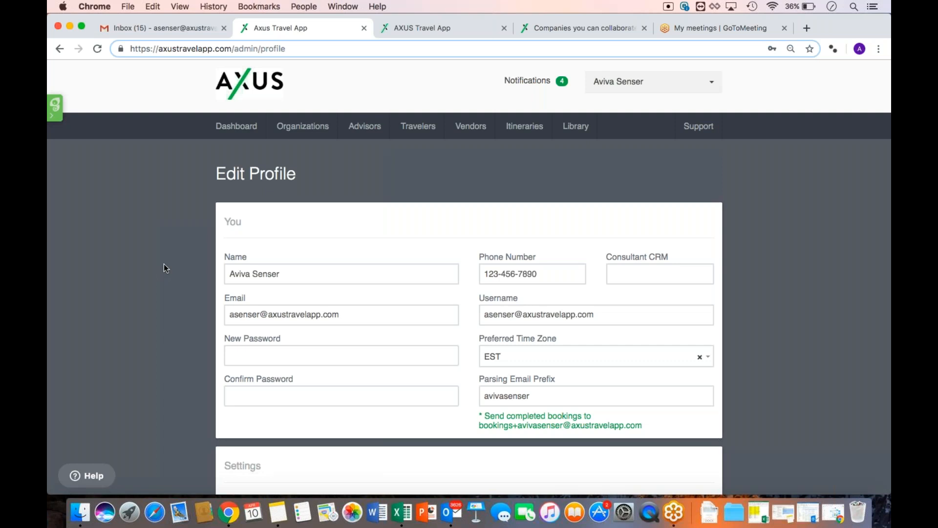
scroll(164, 267, "down", 10)
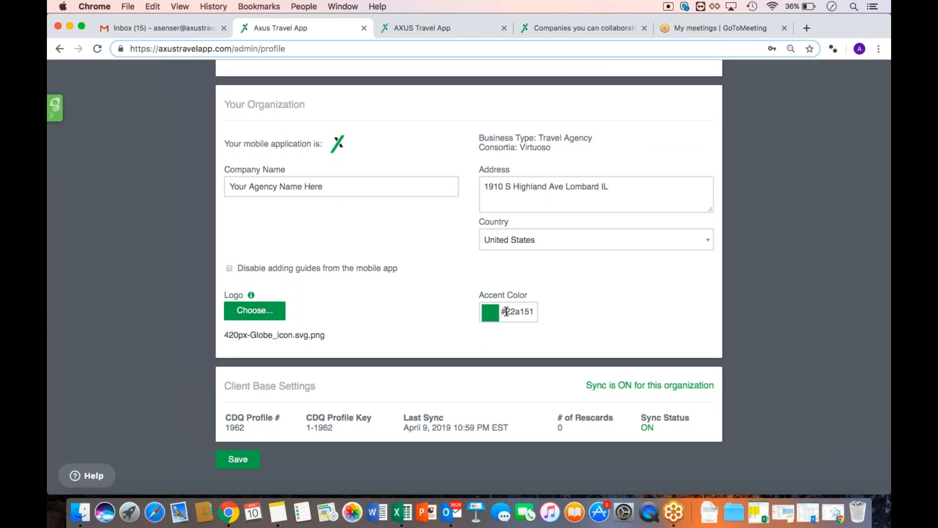
left_click_drag(506, 311, 532, 312)
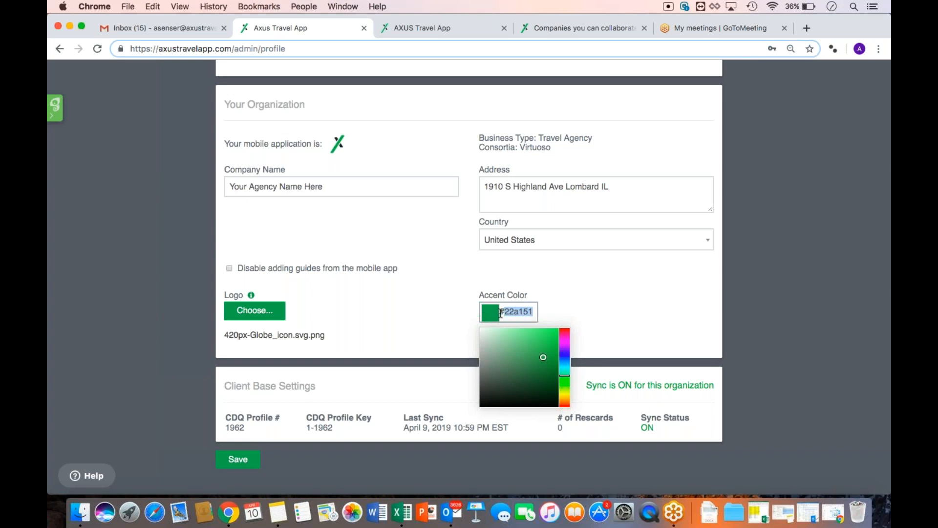
left_click(561, 358)
left_click(545, 365)
left_click(536, 358)
left_click(563, 353)
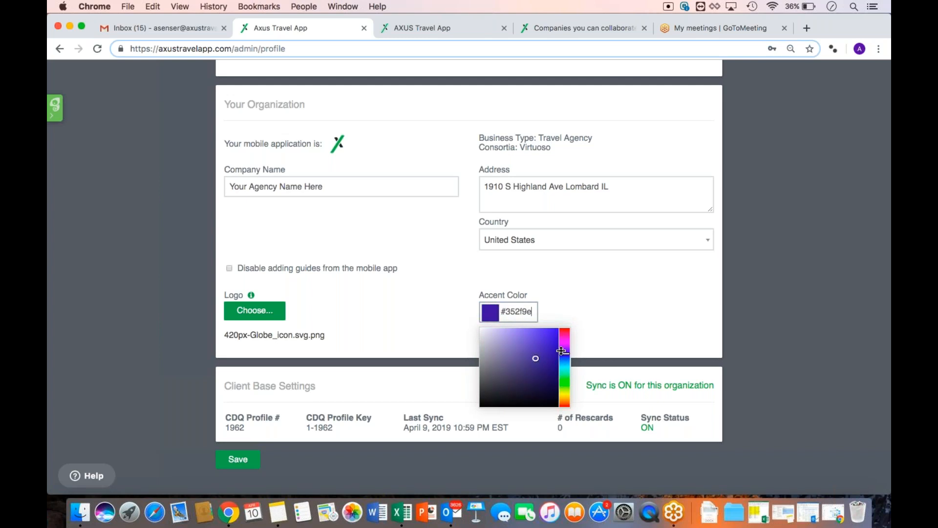
left_click(541, 350)
left_click(530, 352)
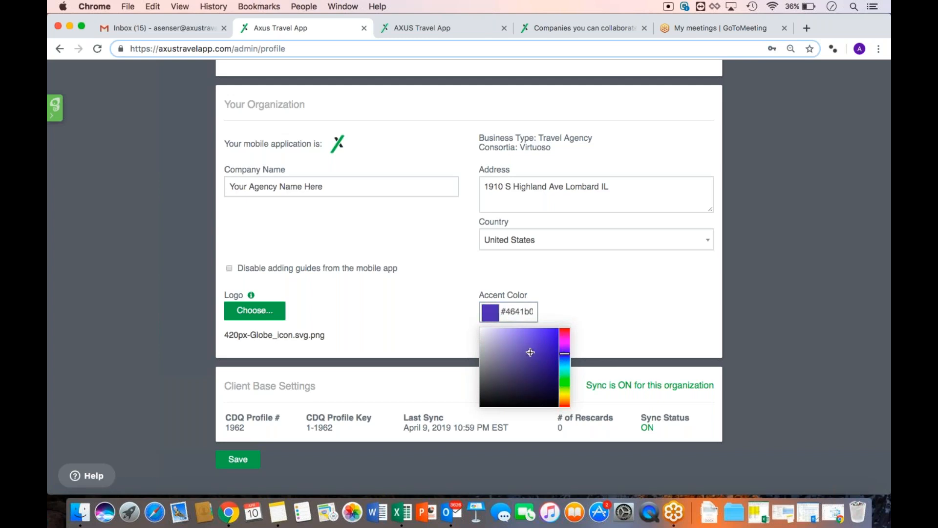
left_click(427, 320)
left_click(250, 459)
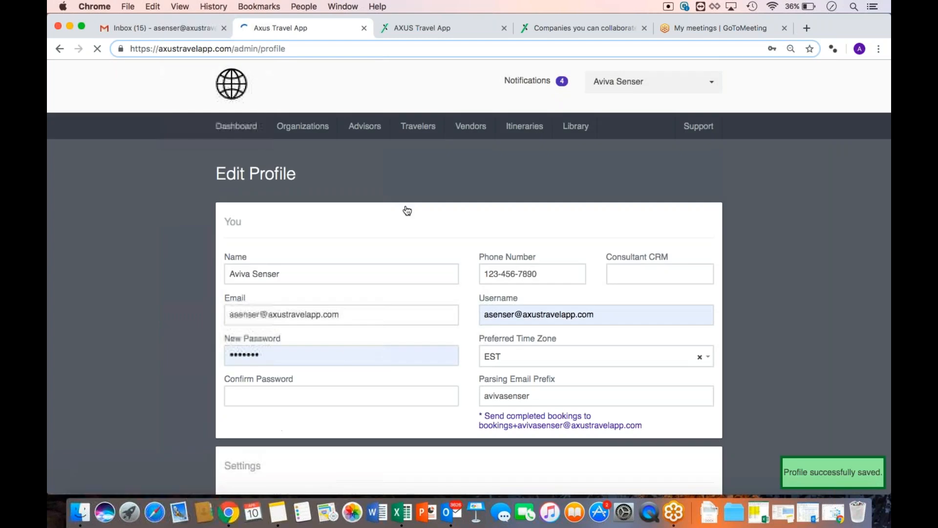
Reload the web preview tab to see the globe logo and purple accent, then return to Itineraries
left_click(533, 136)
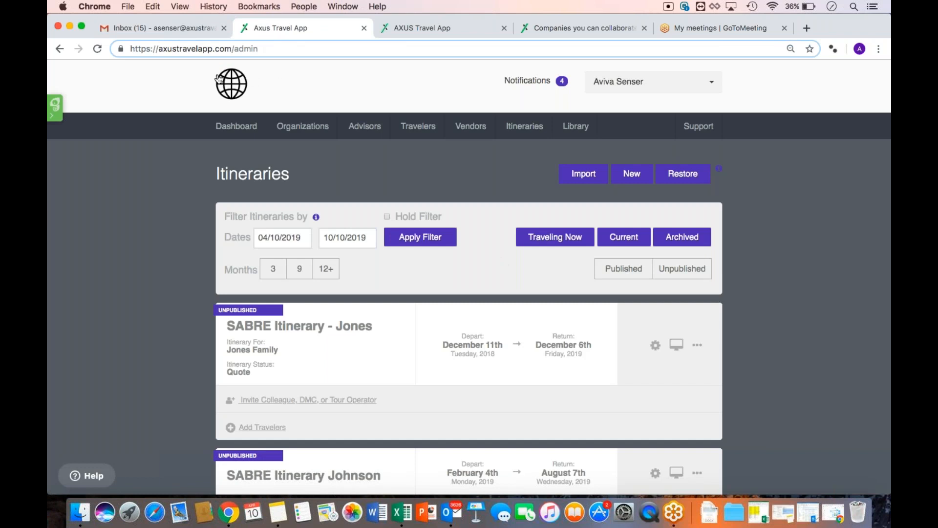
left_click(428, 32)
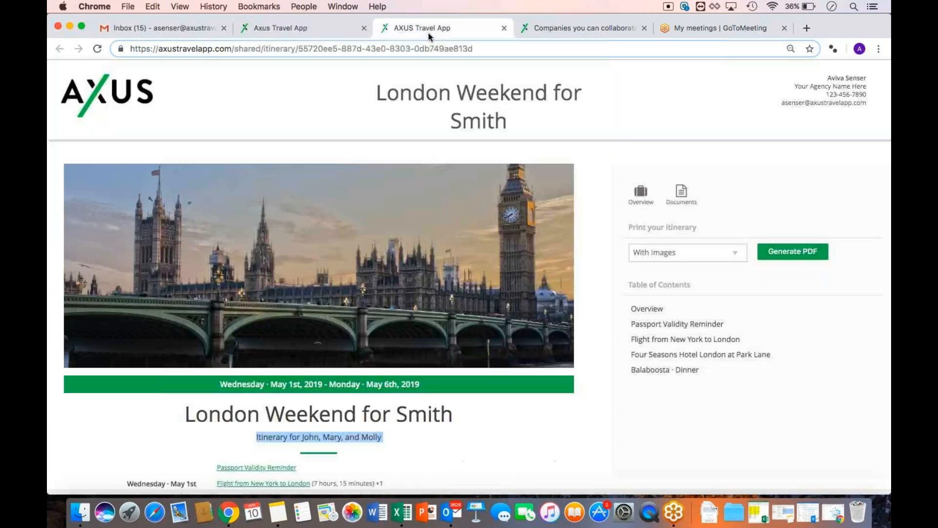
left_click(97, 49)
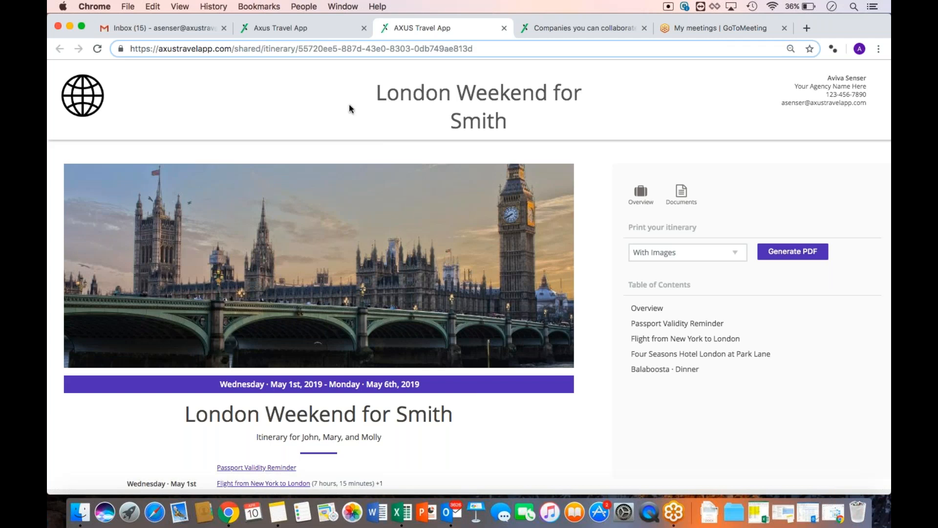
left_click(316, 30)
Scroll down the Itineraries list and open London Weekend for Smith
scroll(216, 237, "down", 8)
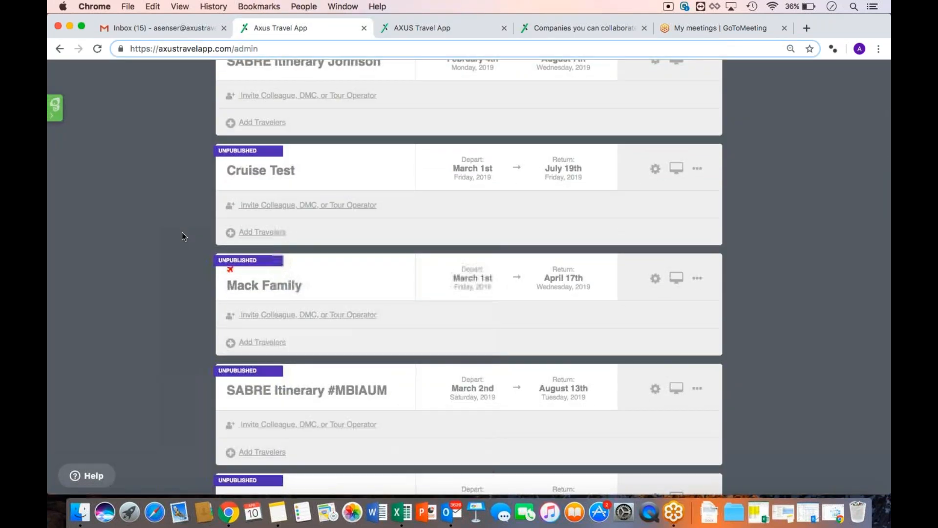
scroll(182, 233, "down", 5)
scroll(182, 234, "down", 5)
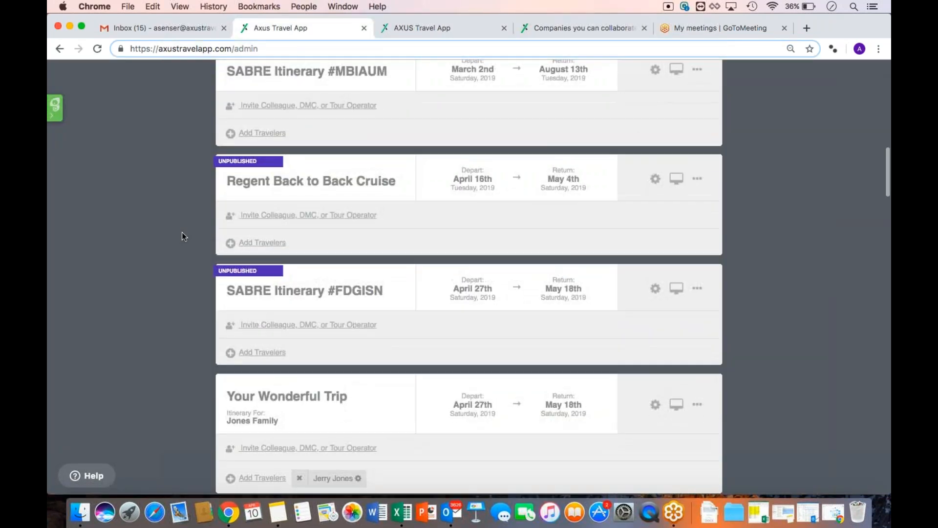
scroll(182, 233, "up", 9)
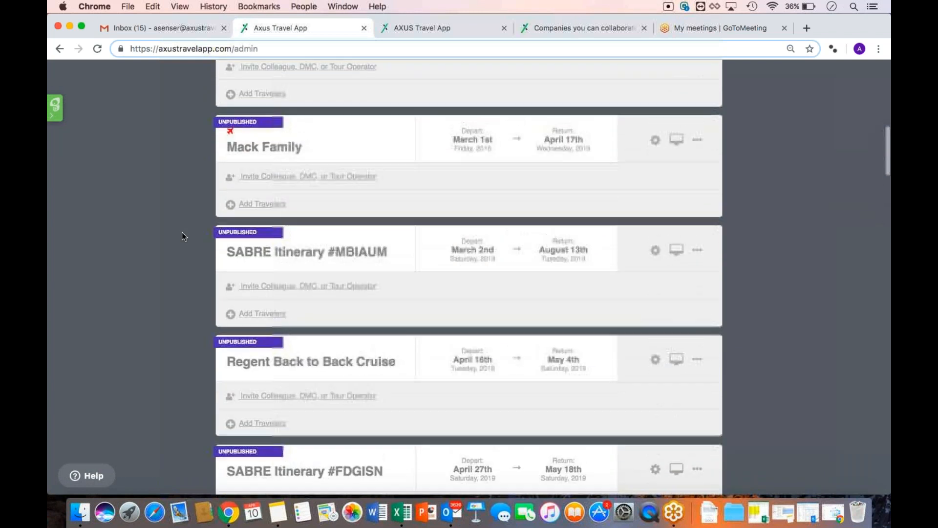
scroll(182, 232, "down", 12)
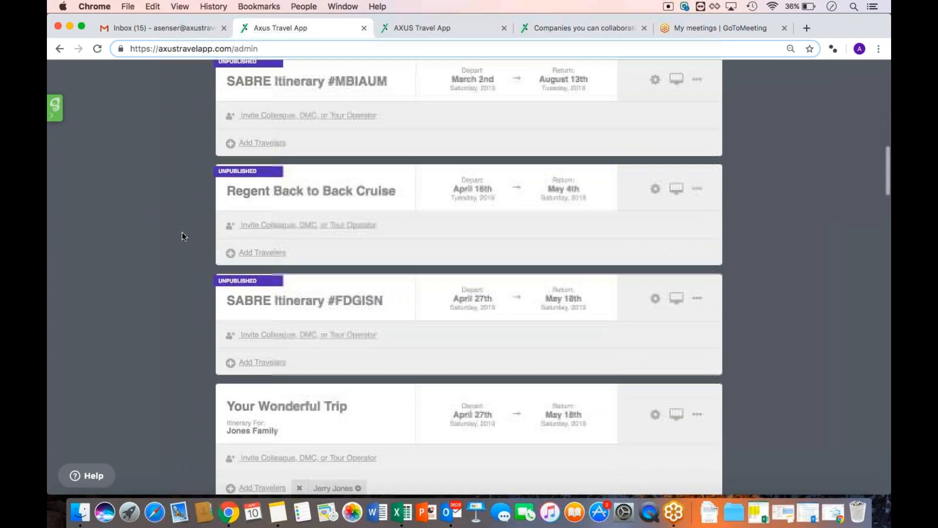
scroll(181, 232, "down", 8)
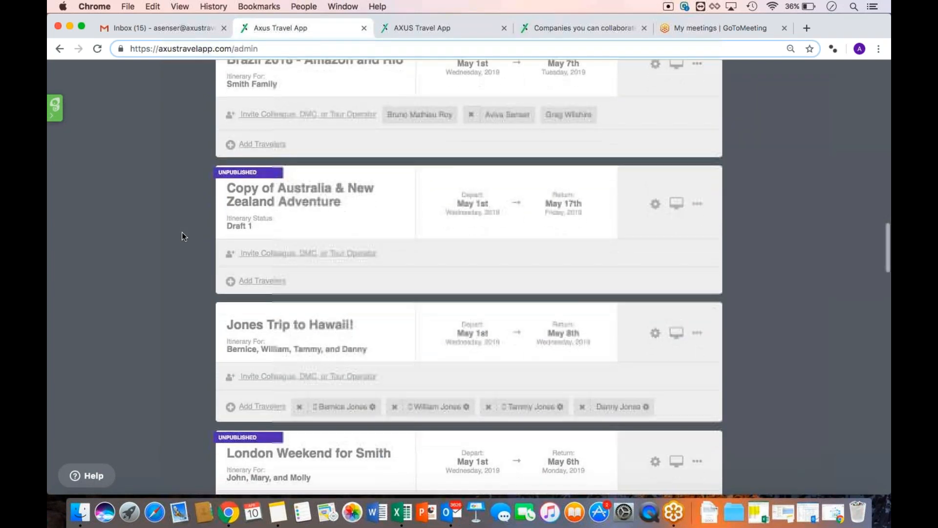
left_click(248, 233)
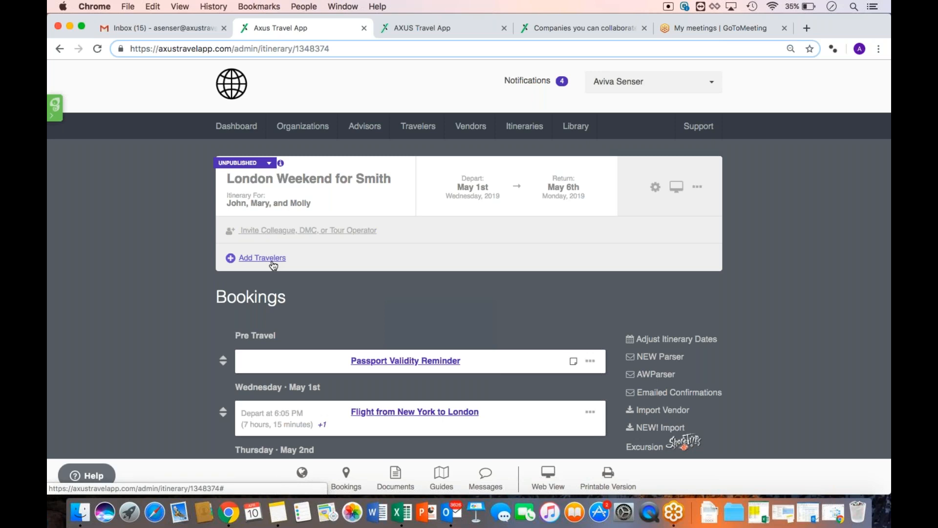
Search for the existing traveler by full name and assign them to the itinerary
left_click(247, 263)
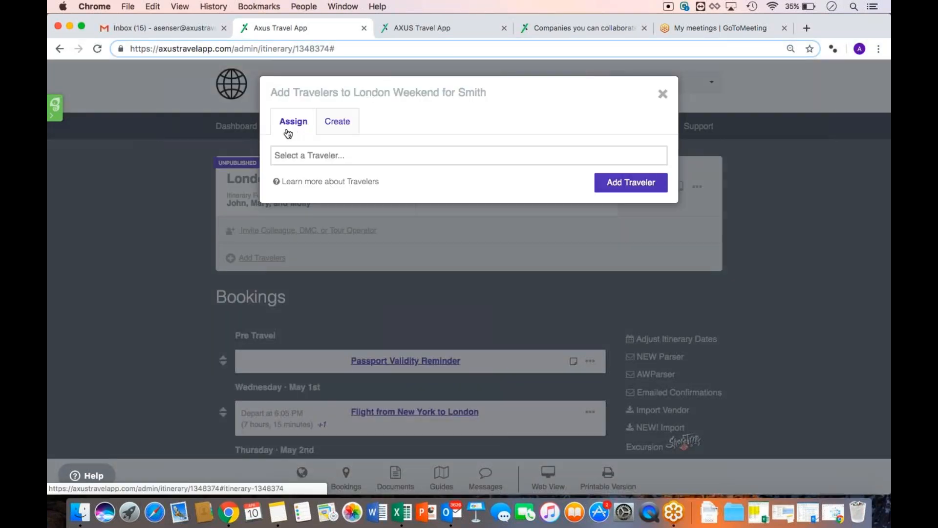
left_click(305, 154)
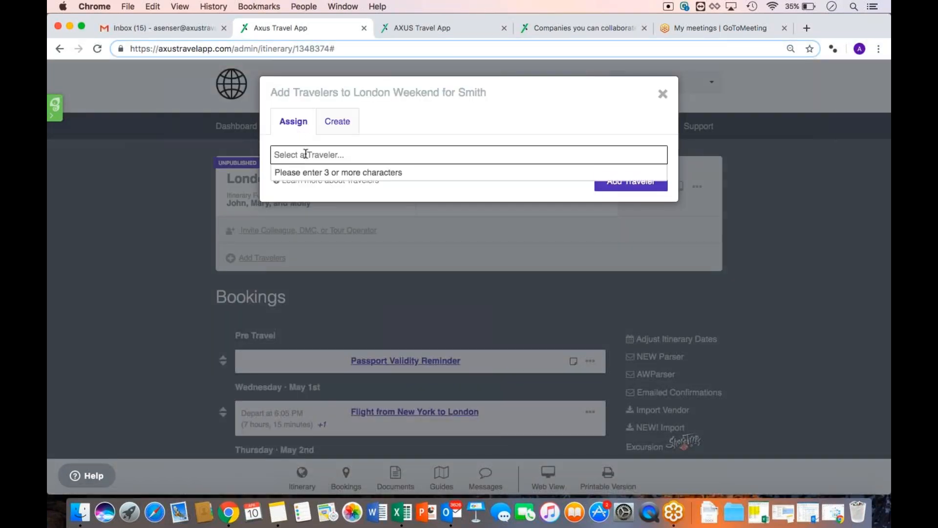
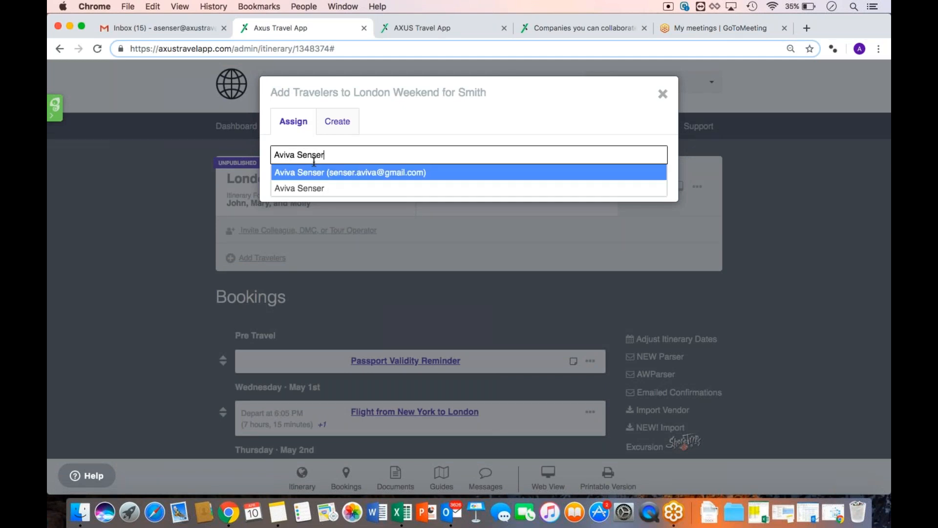
left_click(367, 181)
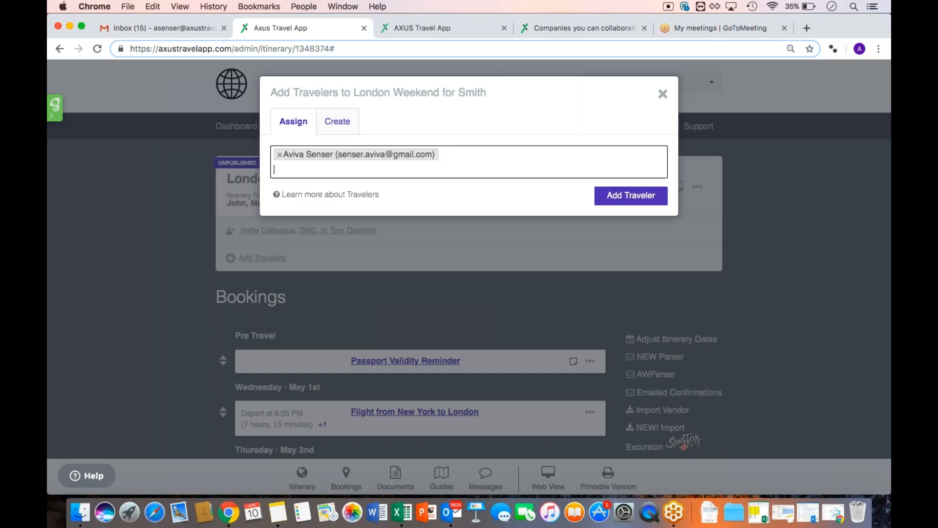
left_click(614, 200)
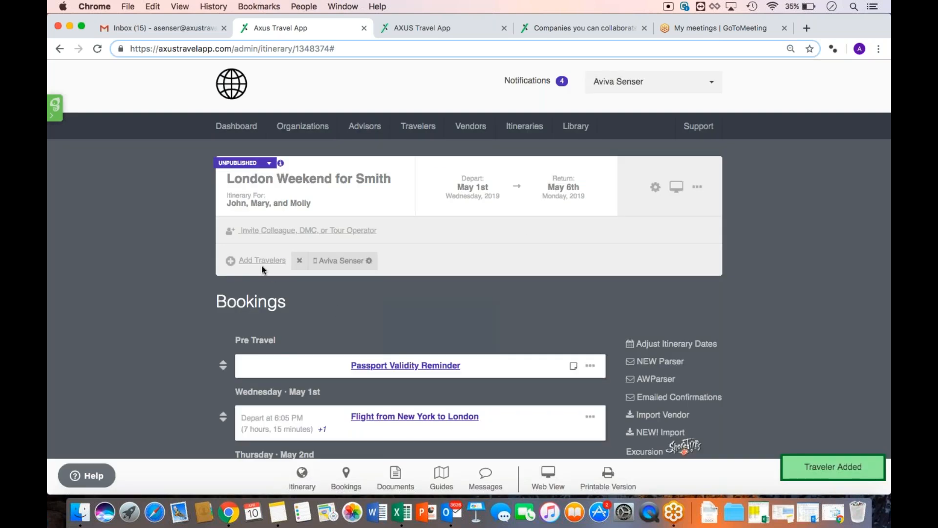
Open Add Travelers and search existing travelers for the second traveler's name
left_click(259, 262)
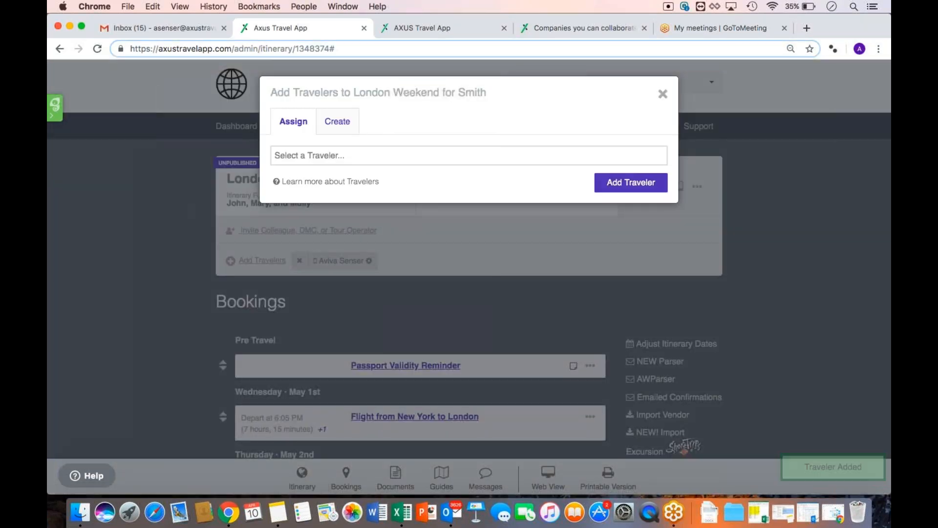
left_click(300, 155)
type("Jonny Smith")
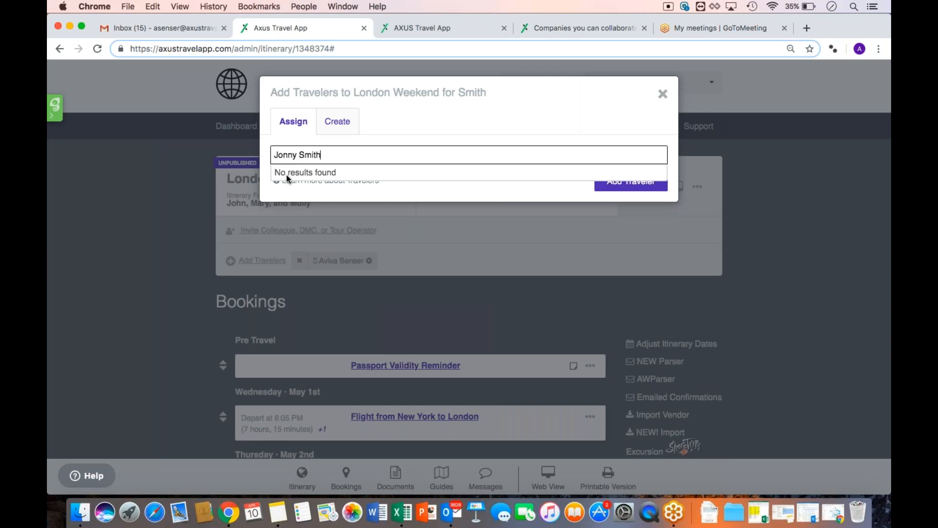
Create the traveler with first name, last name and primary email, add them, and view their details
left_click(335, 126)
left_click(337, 170)
type("Jonny")
key("Tab")
type("Smith")
key("Tab")
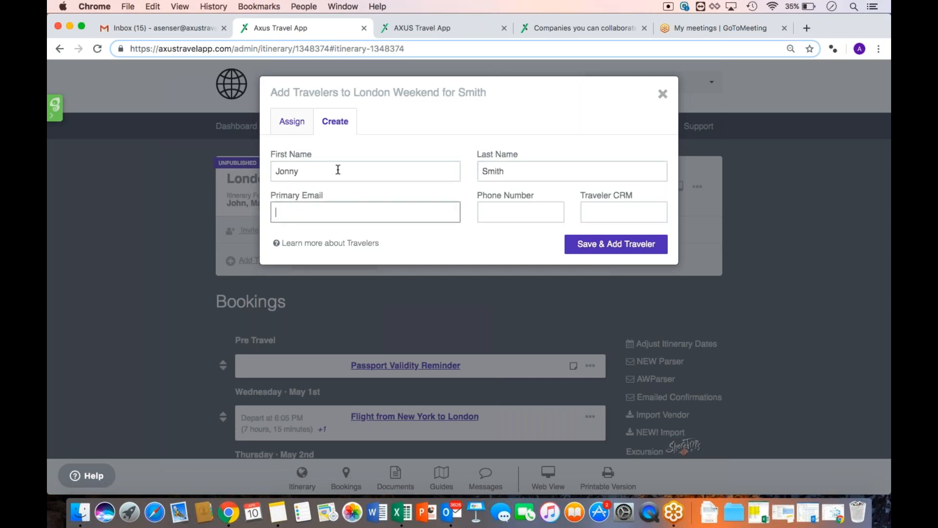
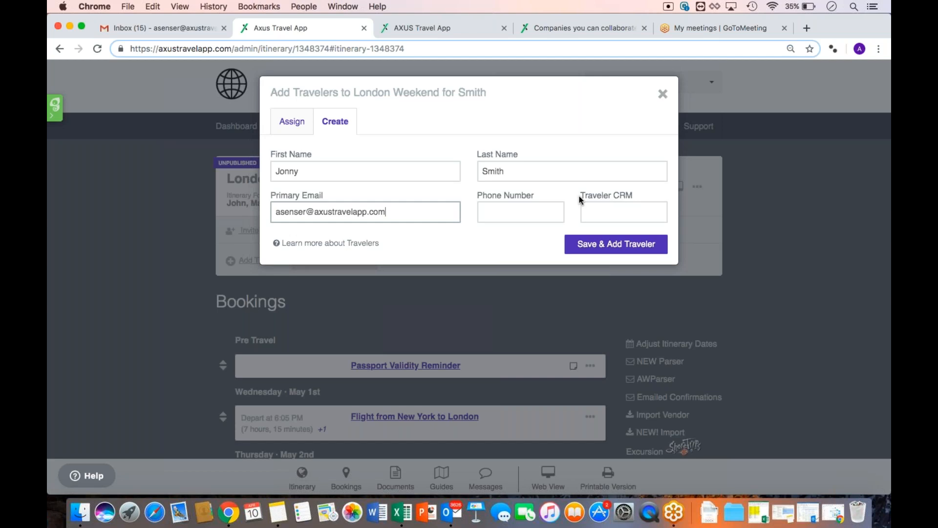
left_click(571, 249)
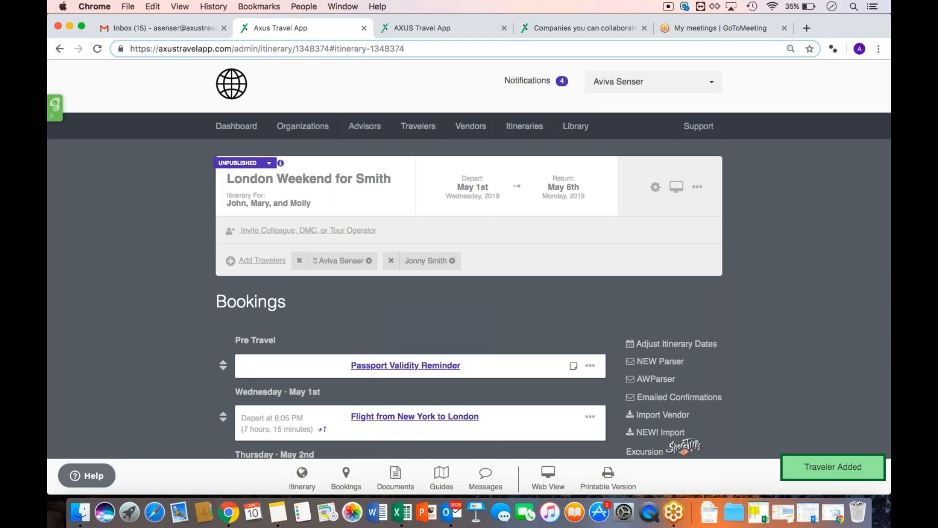
left_click(421, 264)
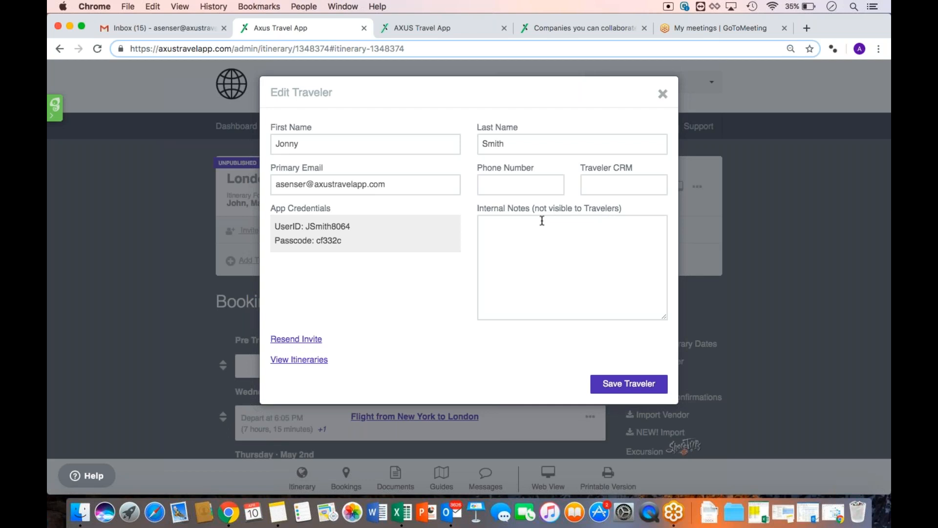
Change the itinerary status from UNPUBLISHED to PUBLISH, rechecking the new traveler's details afterward
left_click(663, 94)
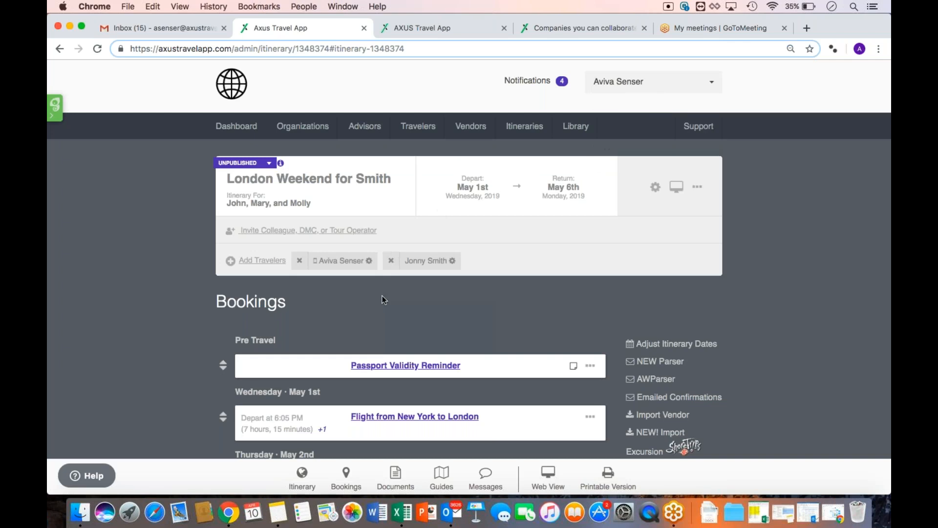
key("super+equal")
key("super+equal")
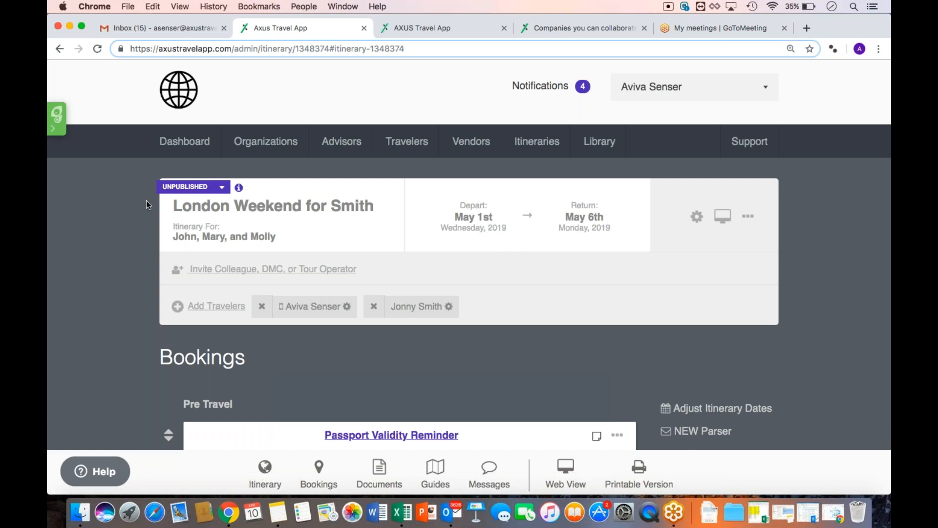
left_click(164, 192)
left_click(184, 201)
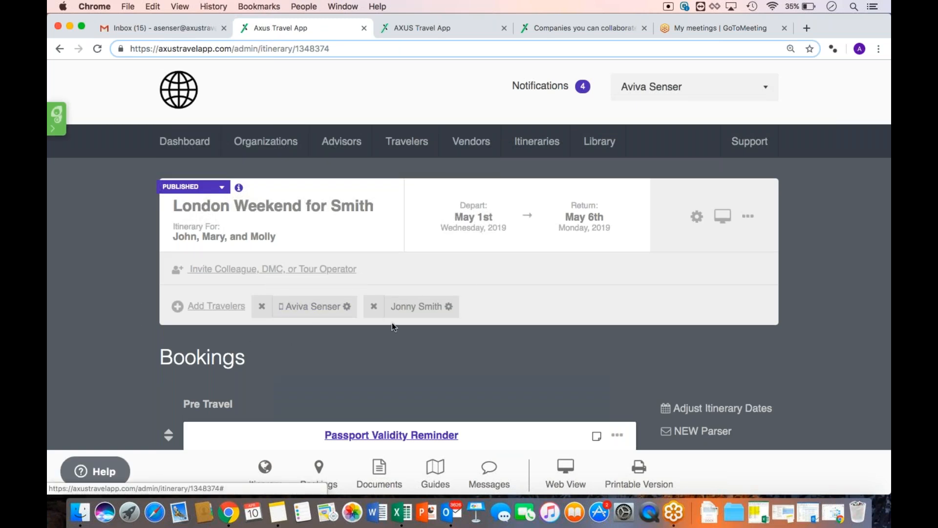
left_click(412, 315)
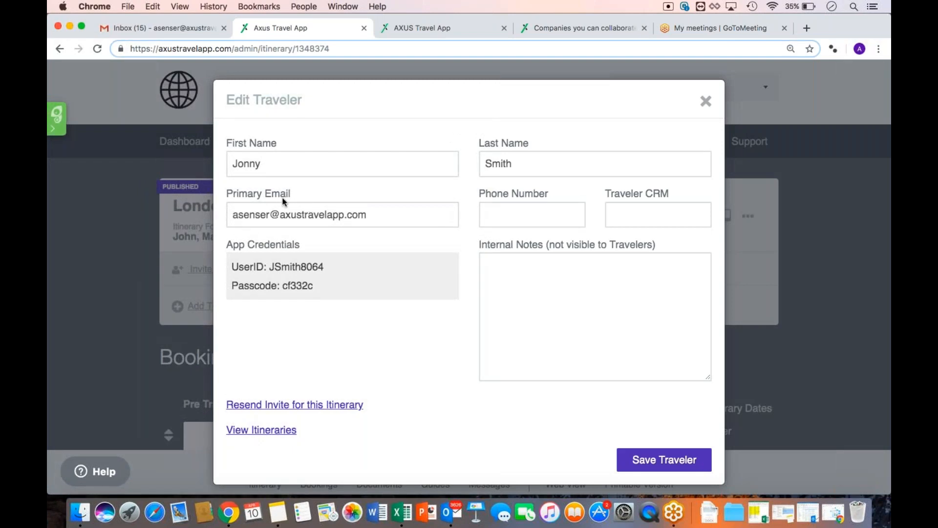
left_click(706, 101)
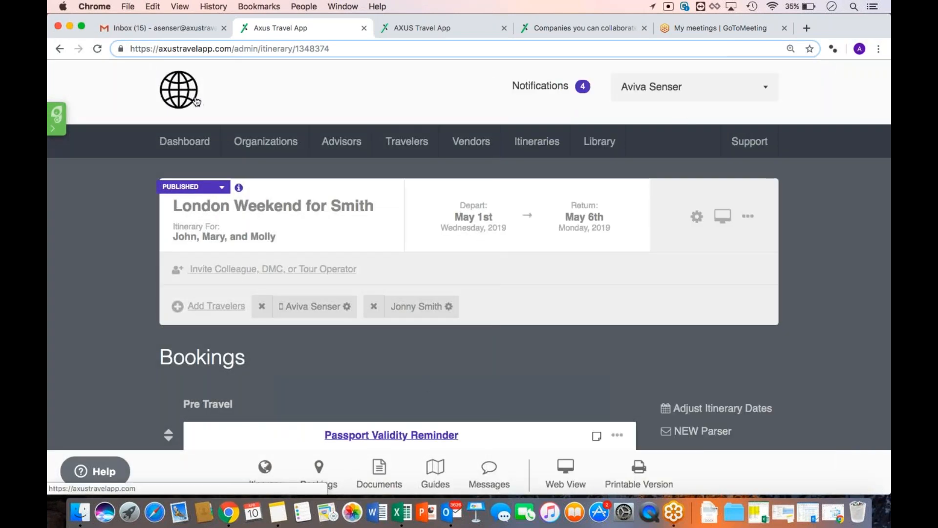
Switch to Gmail and open the new London Weekend for Smith invite email
left_click(160, 32)
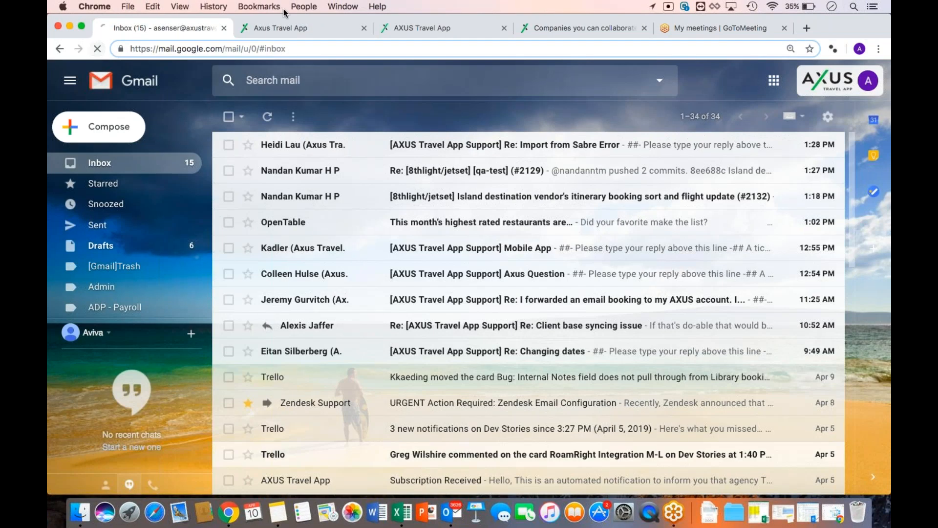
left_click(288, 30)
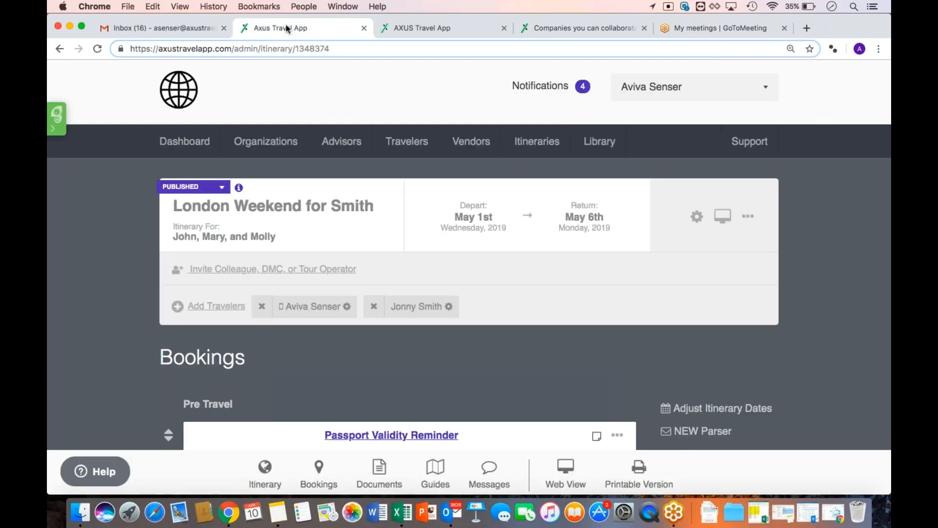
left_click(174, 33)
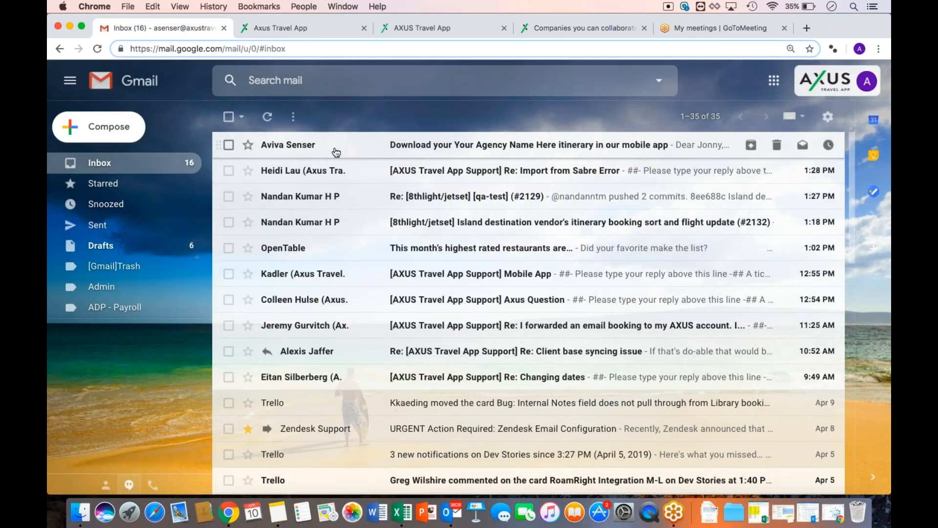
left_click(335, 146)
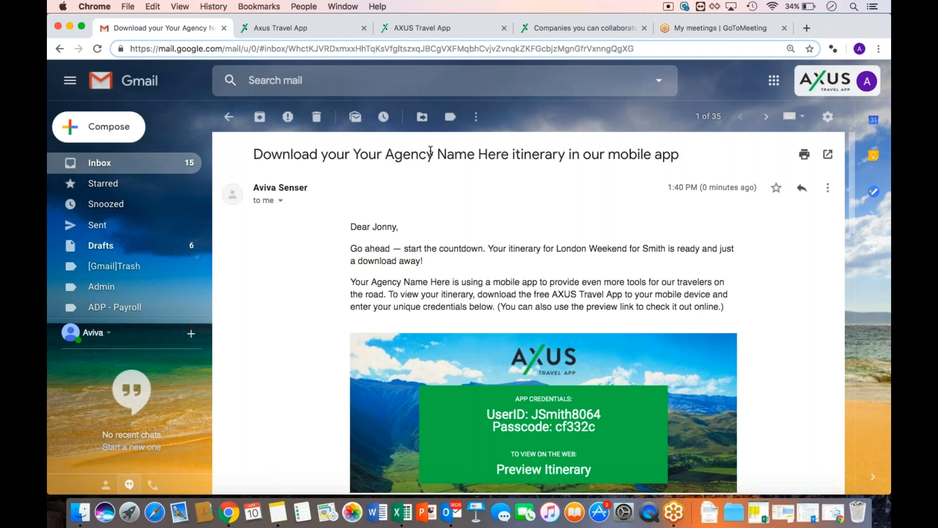
Scroll through the invite to review the traveler's app credentials and web preview link
scroll(431, 226, "down", 15)
scroll(342, 297, "up", 2)
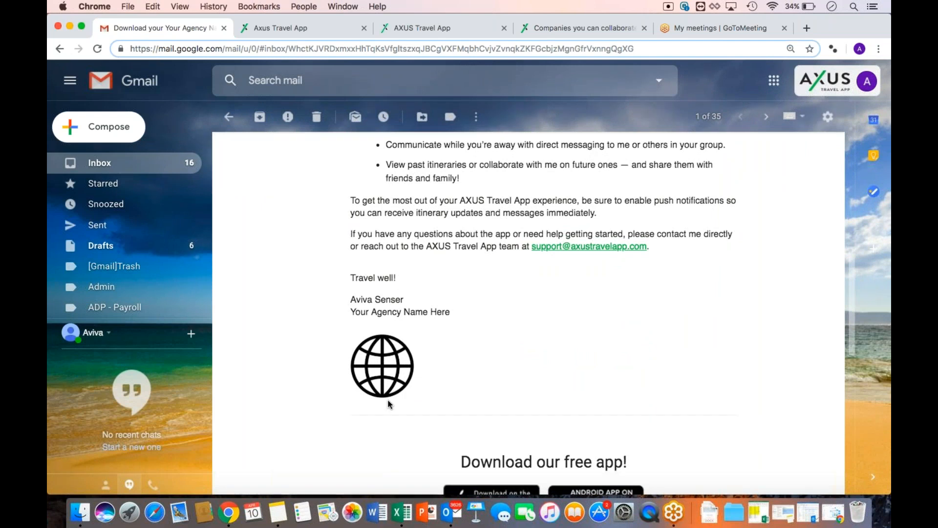
scroll(390, 404, "up", 10)
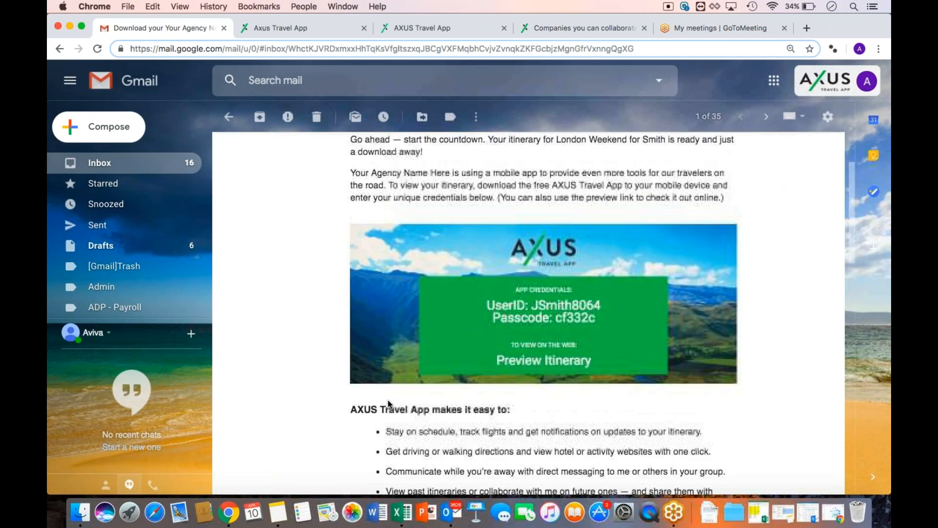
scroll(390, 403, "up", 3)
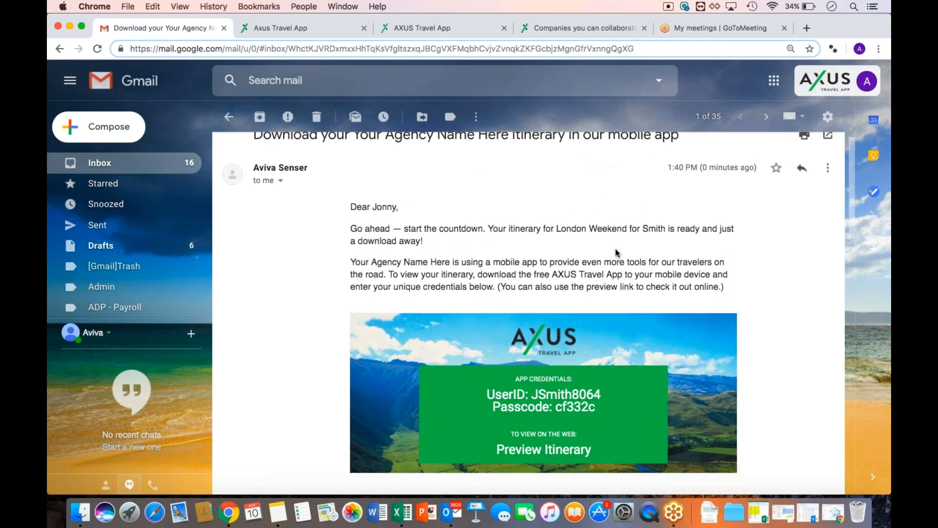
scroll(615, 248, "down", 3)
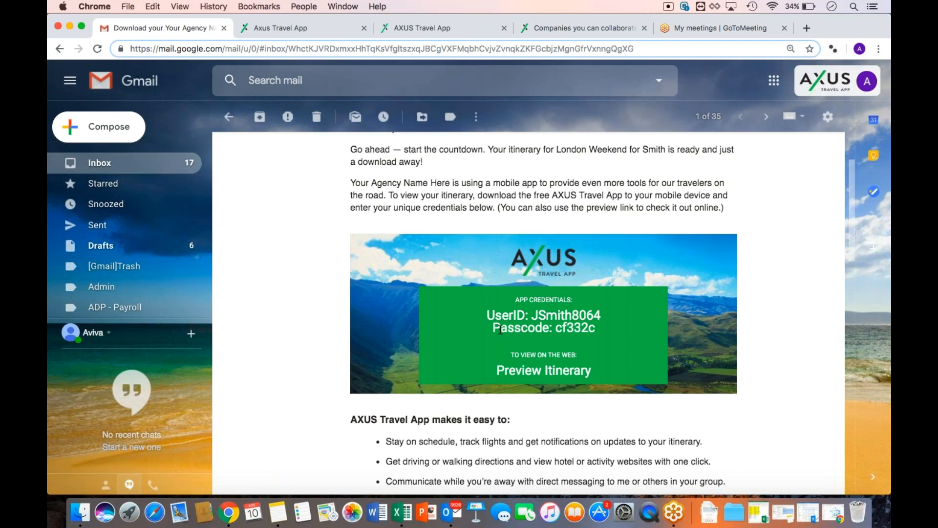
scroll(500, 330, "up", 2)
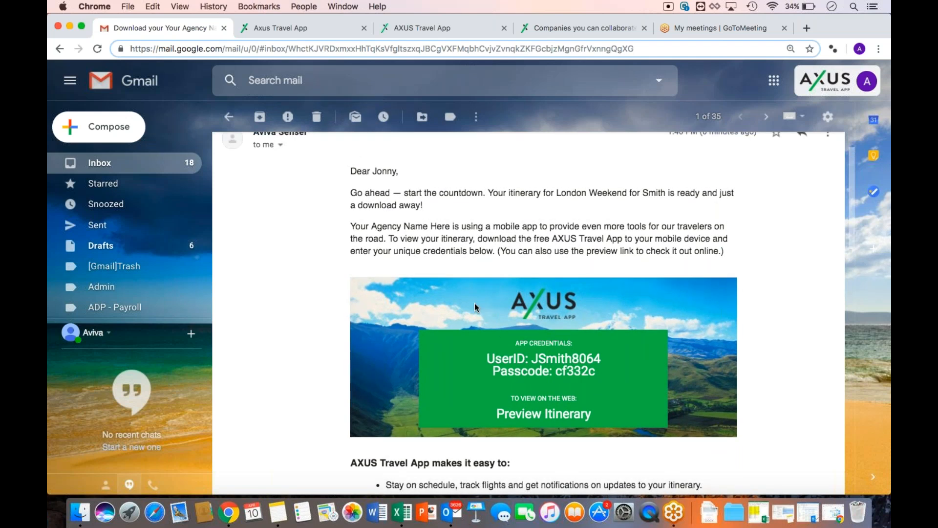
scroll(474, 307, "up", 1)
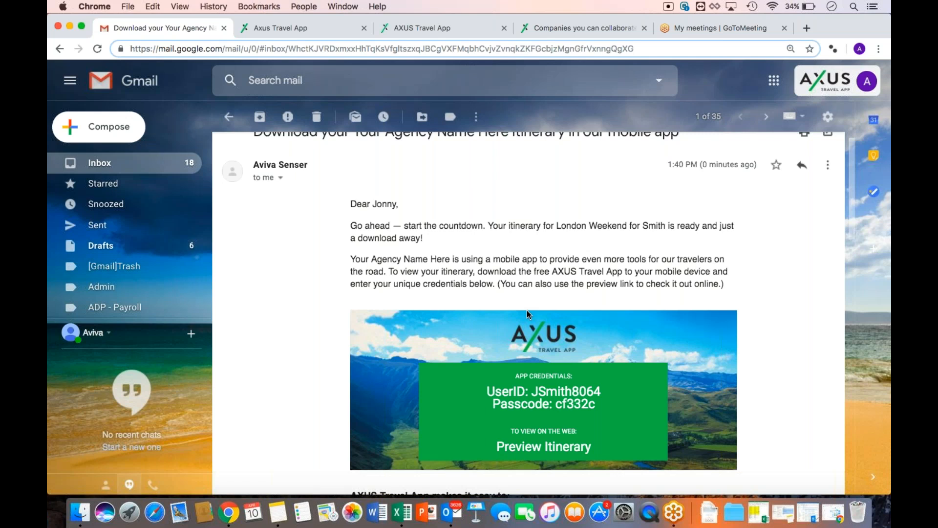
scroll(527, 309, "up", 1)
scroll(526, 309, "down", 3)
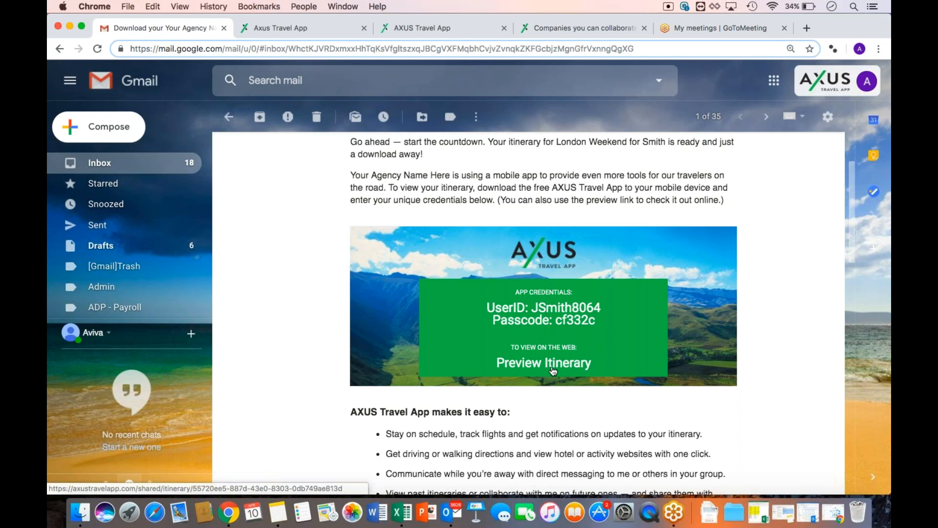
Open the London Weekend for Smith web preview and view its supporting document, Clothing, Packing Checklist.pdf
left_click(553, 371)
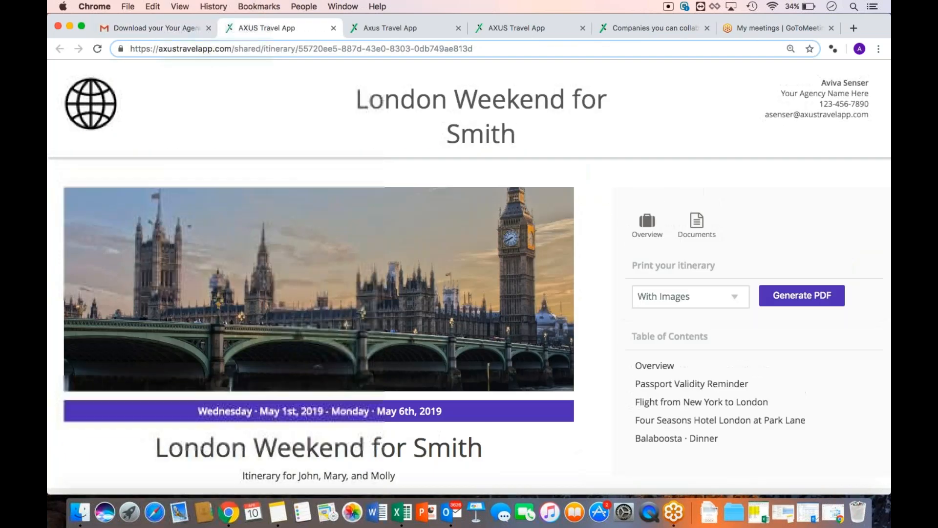
key("super+minus")
key("super+minus")
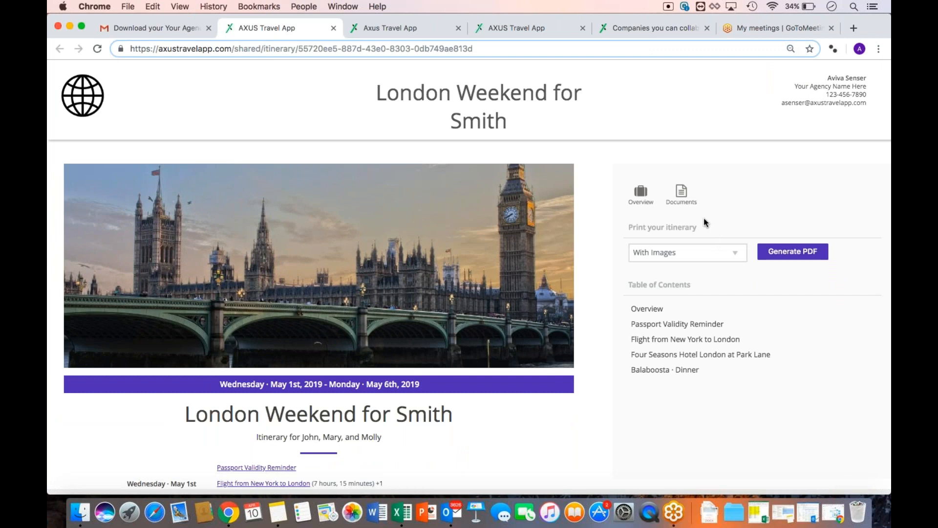
left_click(681, 195)
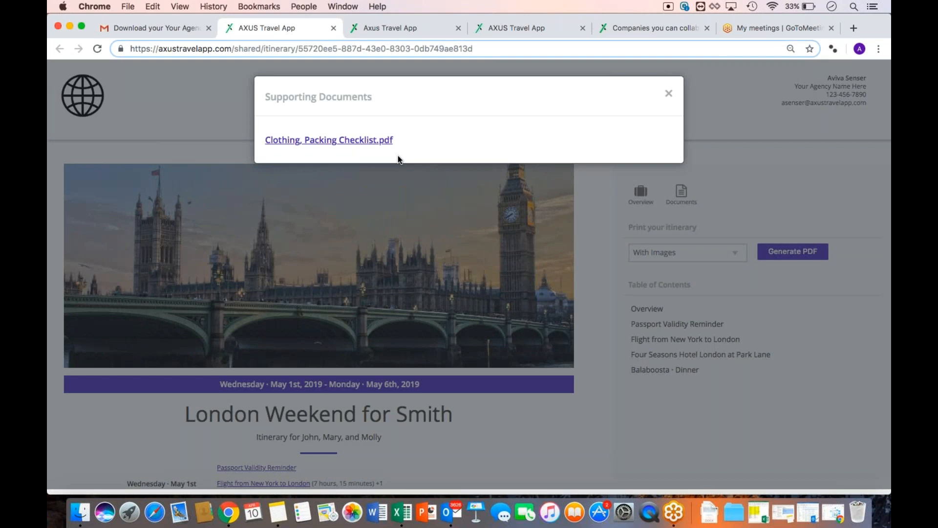
left_click(667, 92)
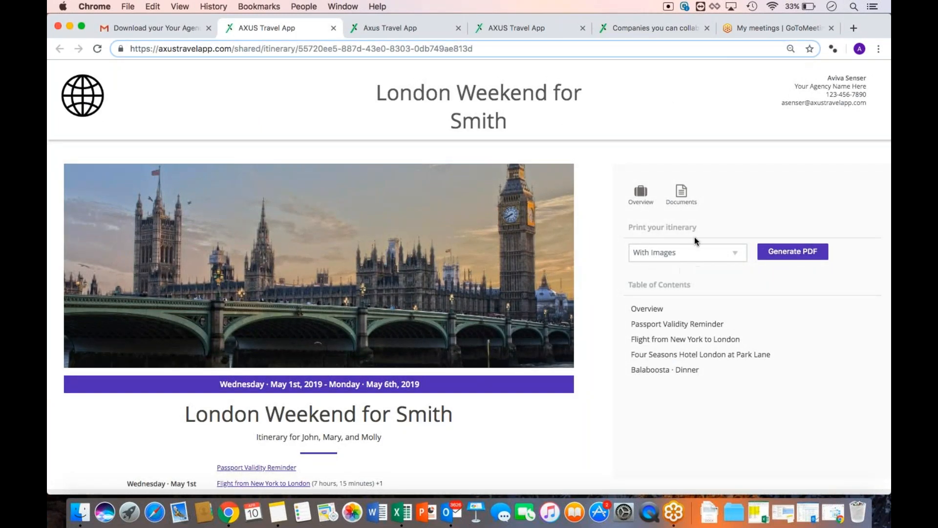
Generate the itinerary PDF with images and scroll through its three pages
left_click(763, 254)
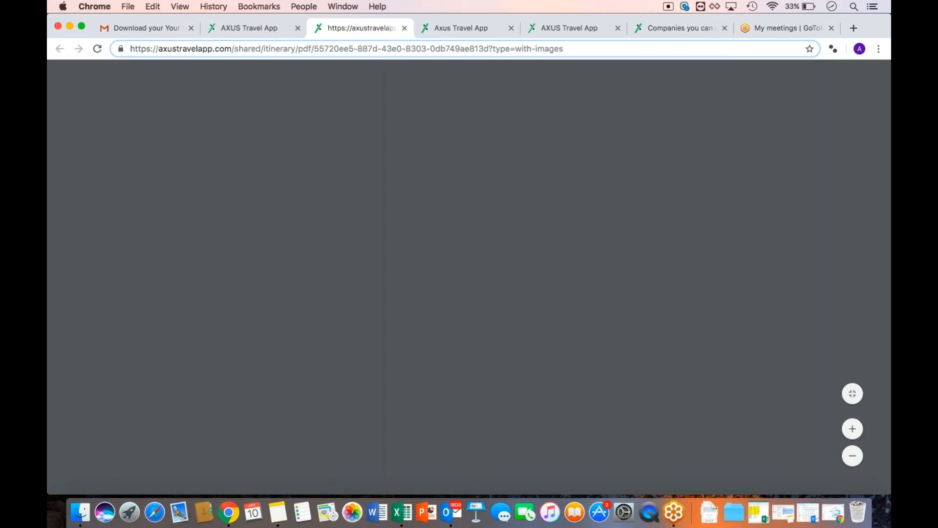
scroll(596, 305, "down", 10)
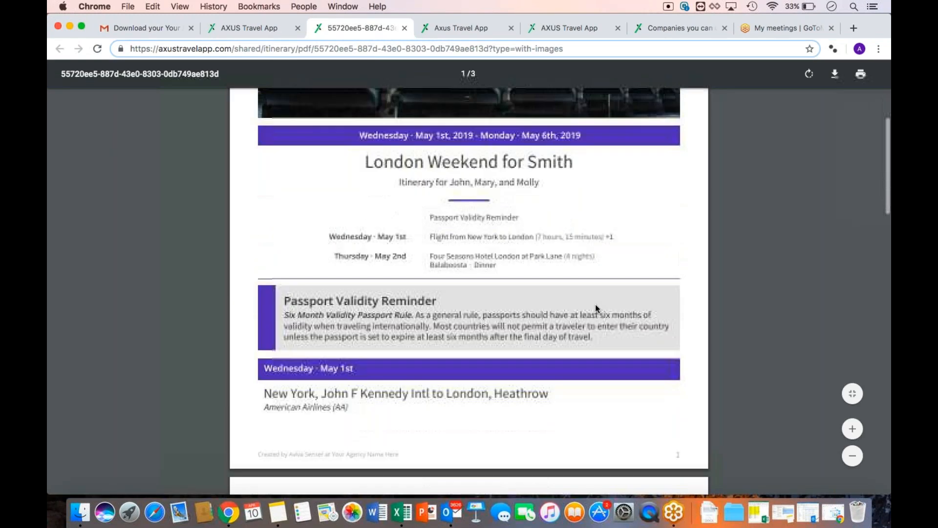
scroll(595, 308, "down", 15)
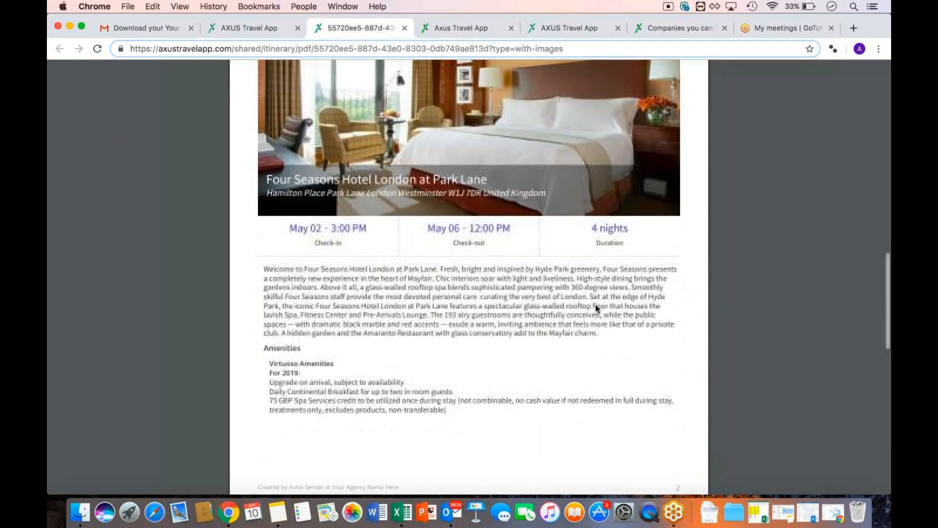
scroll(600, 320, "up", 20)
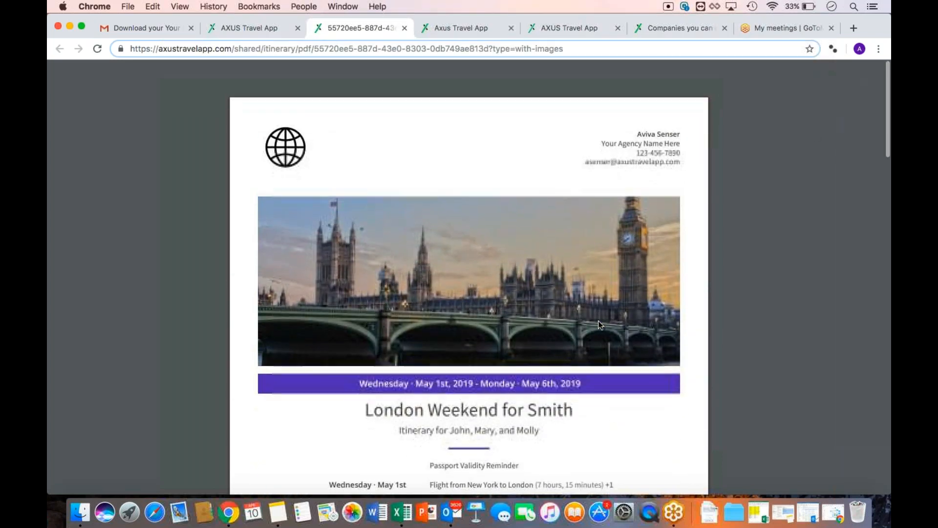
Dismiss the PDF's save and print menu, then return to the itinerary admin page
left_click(838, 106)
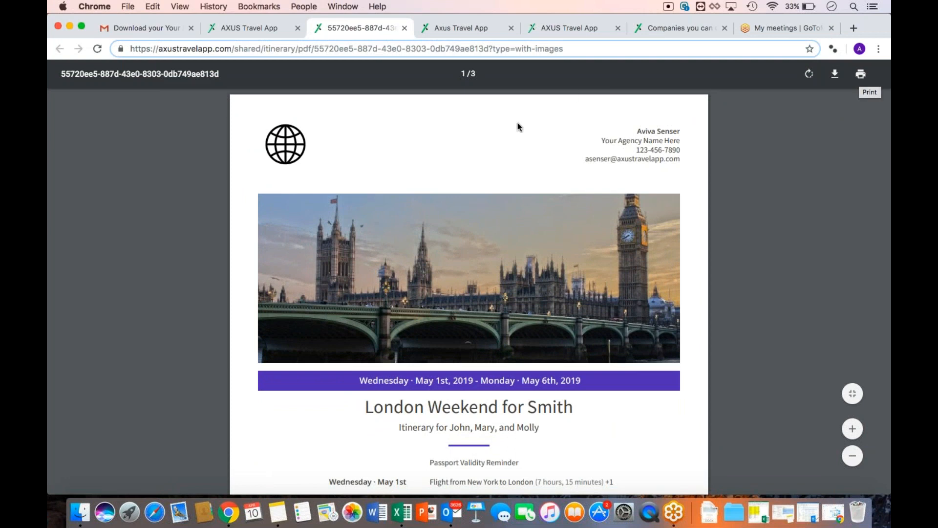
right_click(505, 127)
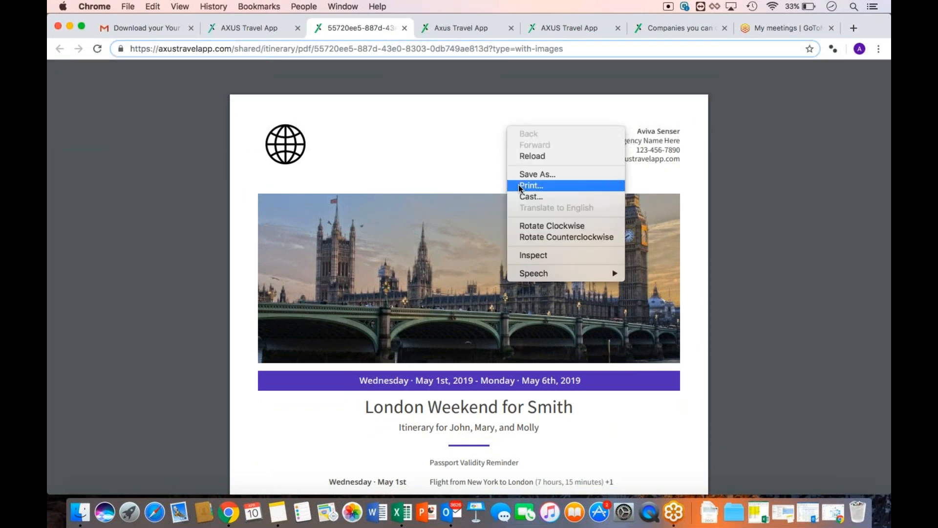
left_click(458, 141)
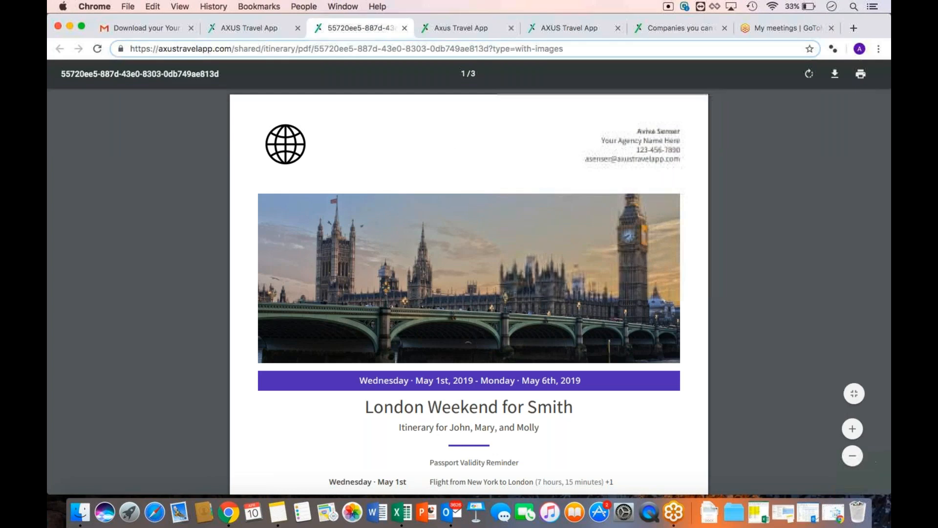
left_click(432, 28)
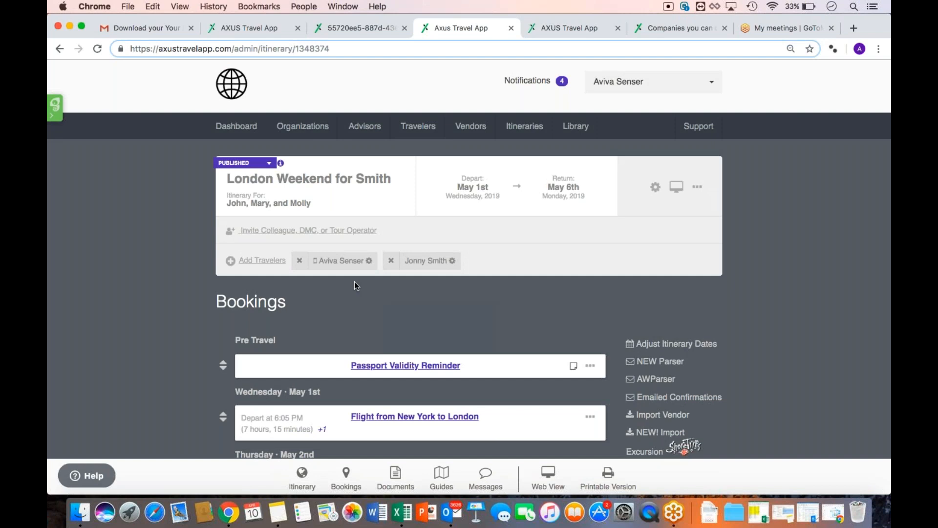
Go to the AXUS Support help centre and open the Support Library tile
left_click(699, 128)
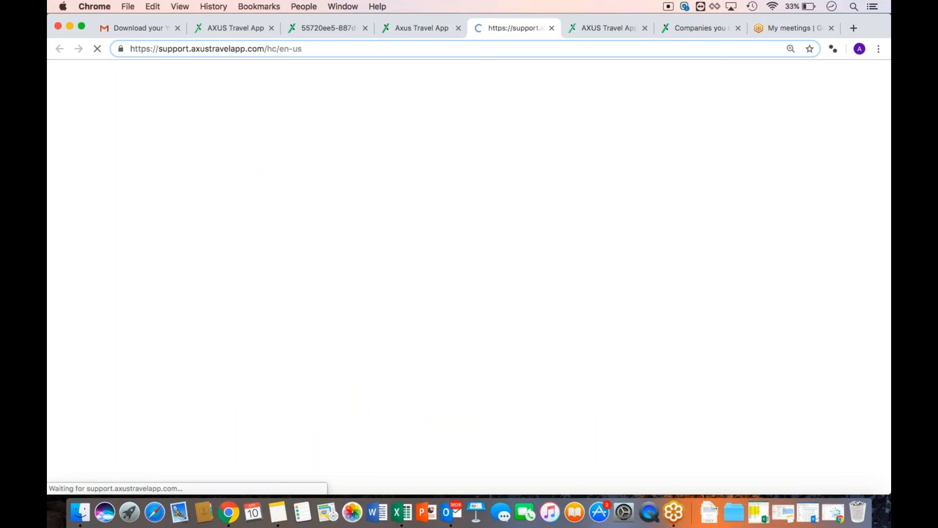
scroll(593, 239, "down", 2)
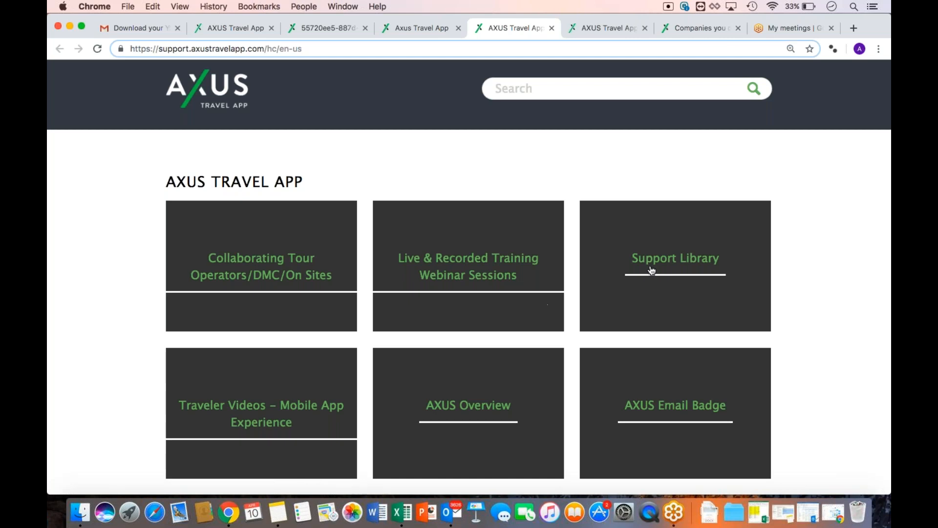
left_click(674, 266)
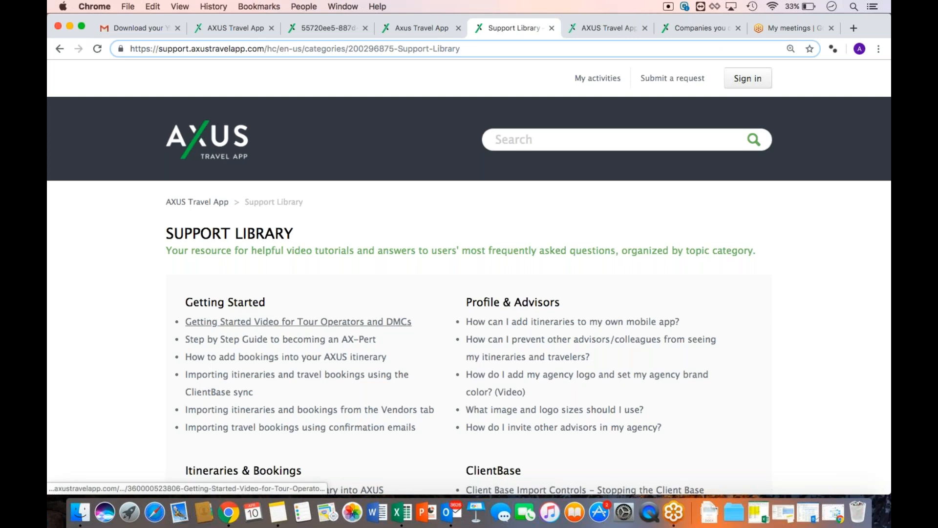
Open the 'Step by Step Guide to becoming an AX-Pert' article and select its web address
left_click(273, 344)
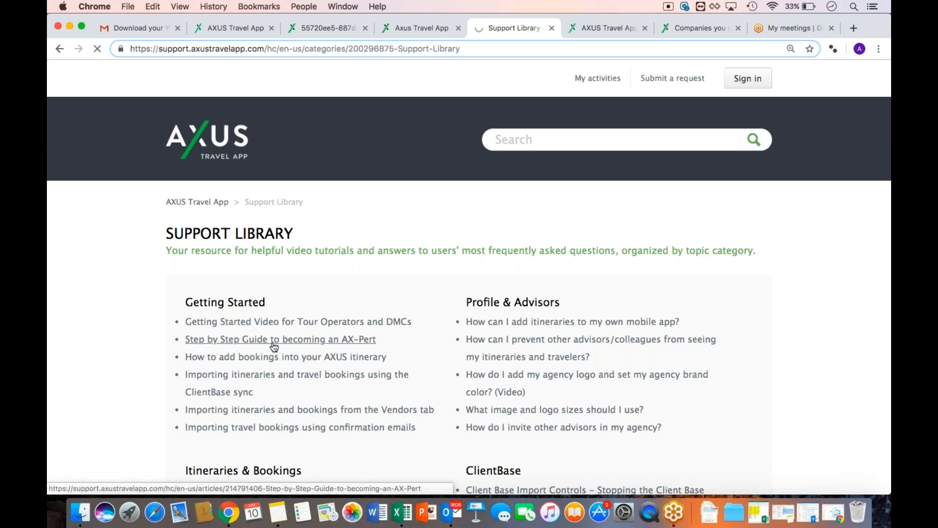
left_click(287, 49)
right_click(286, 48)
left_click(783, 121)
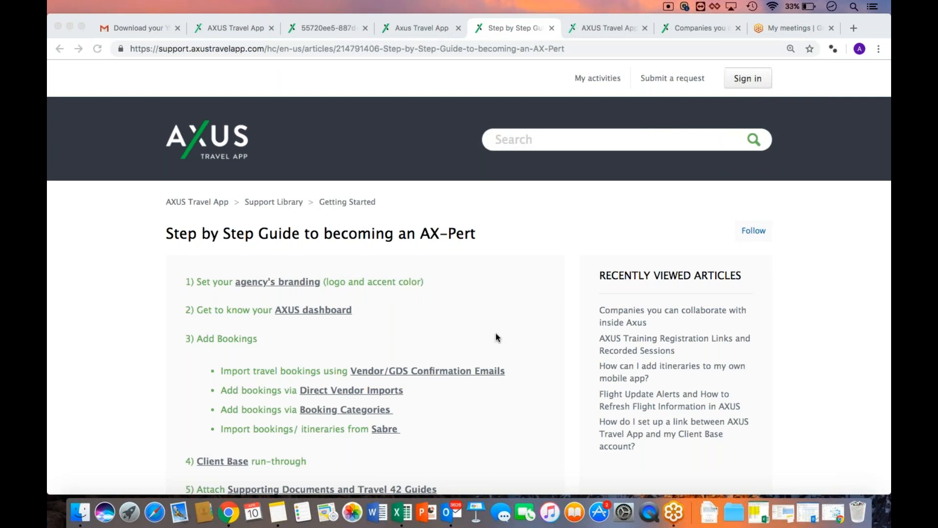
left_click(438, 314)
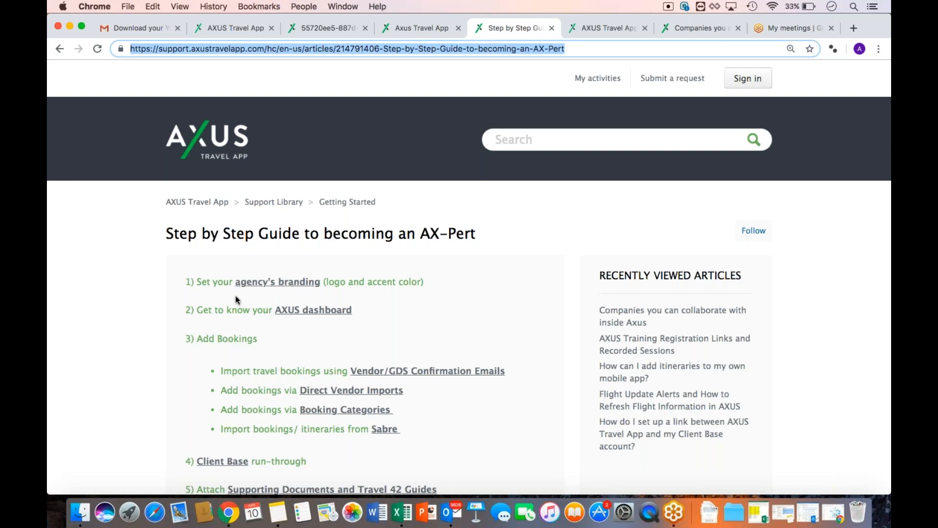
Scroll to the Mobile App section and open the AXUS Travel App navigation video
scroll(236, 299, "down", 3)
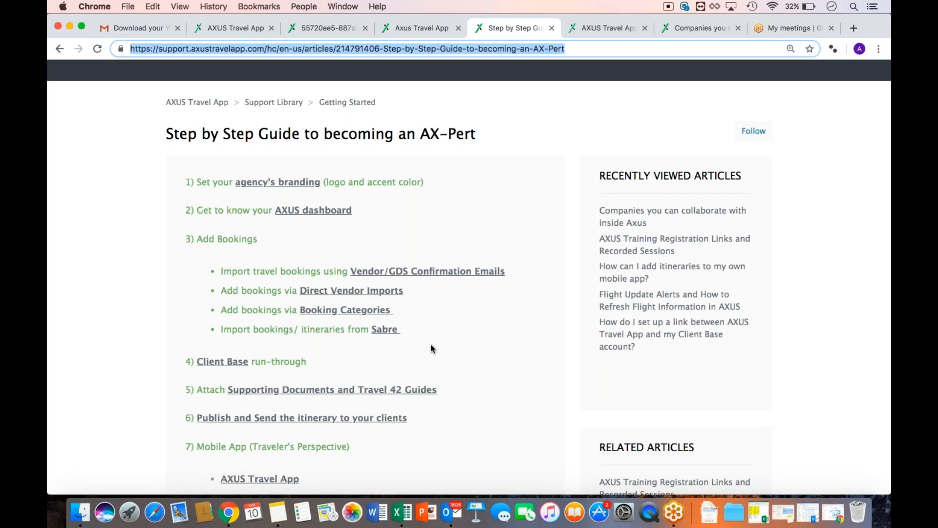
scroll(429, 344, "down", 3)
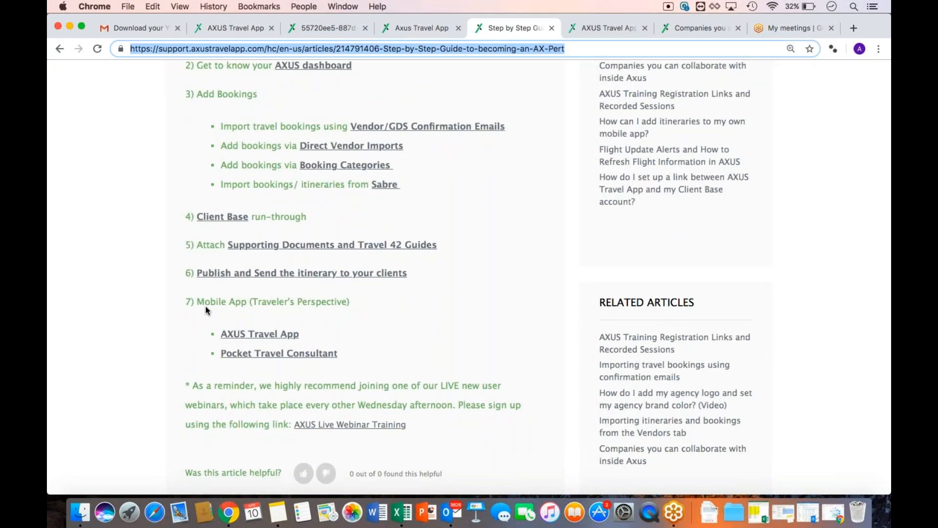
left_click(237, 334)
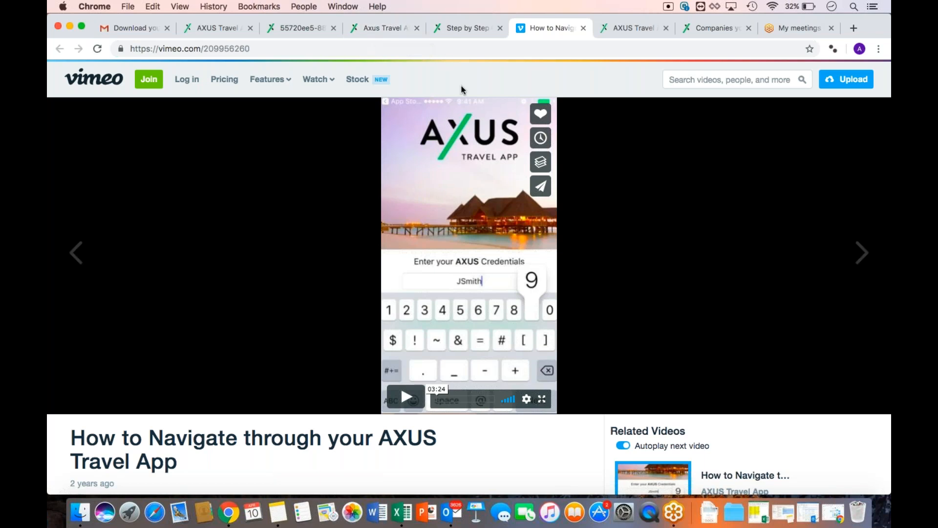
Switch from the Vimeo video back to the London Weekend for Smith admin tab
left_click(673, 511)
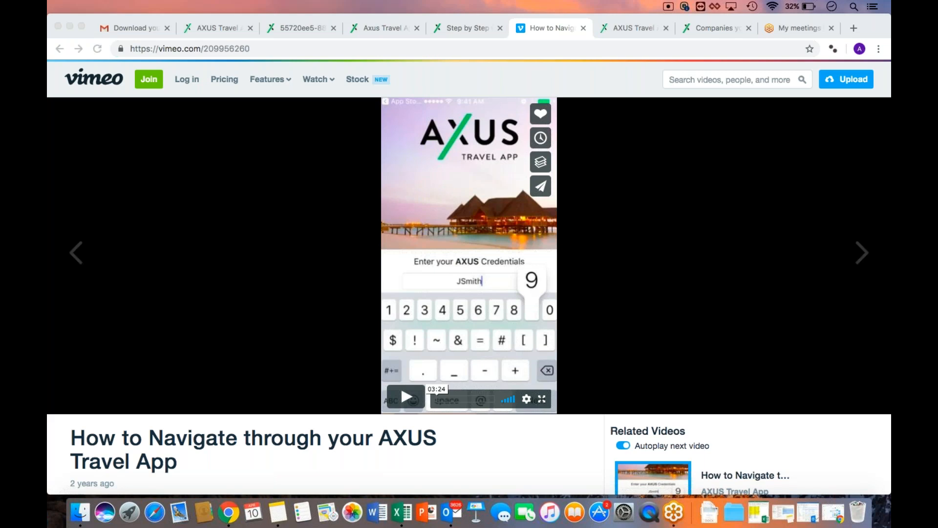
left_click(365, 27)
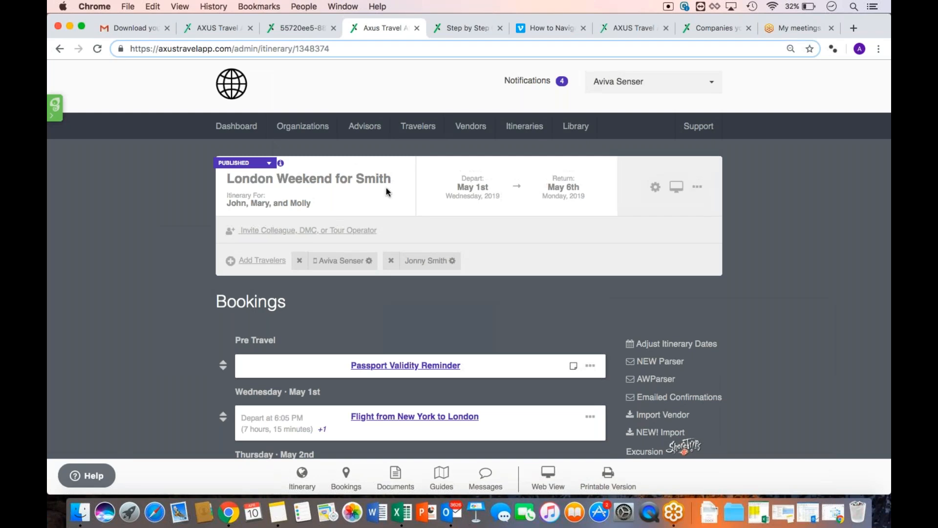
Navigate from the AX-Pert guide through Getting Started back to the Support Library's article list
left_click(450, 28)
scroll(433, 139, "up", 5)
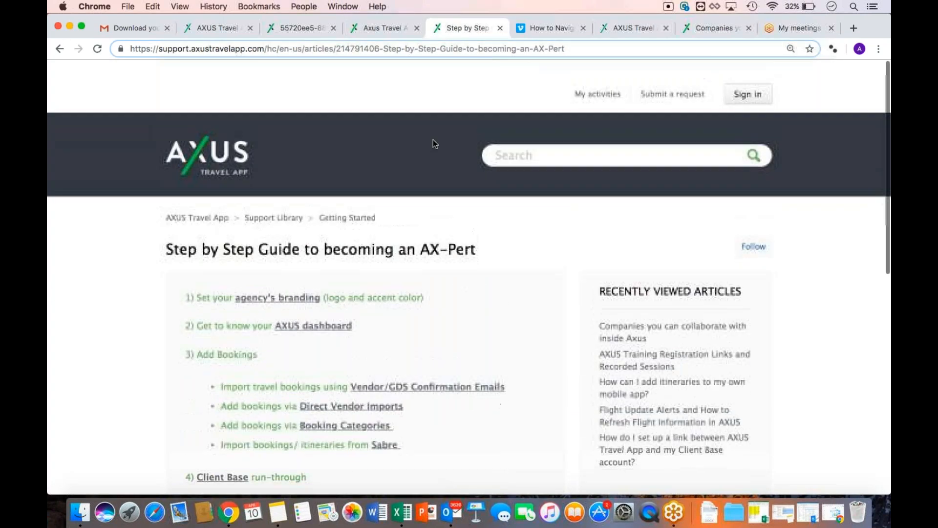
left_click(340, 203)
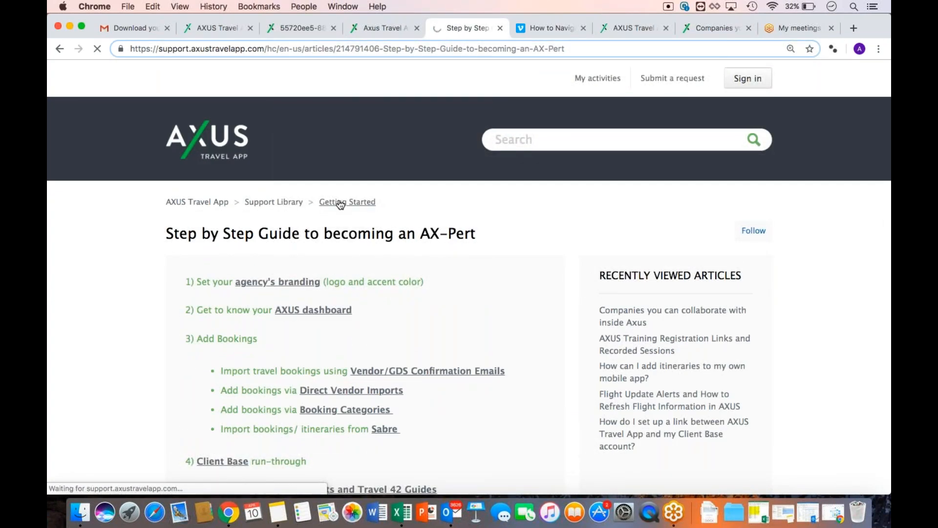
left_click(276, 202)
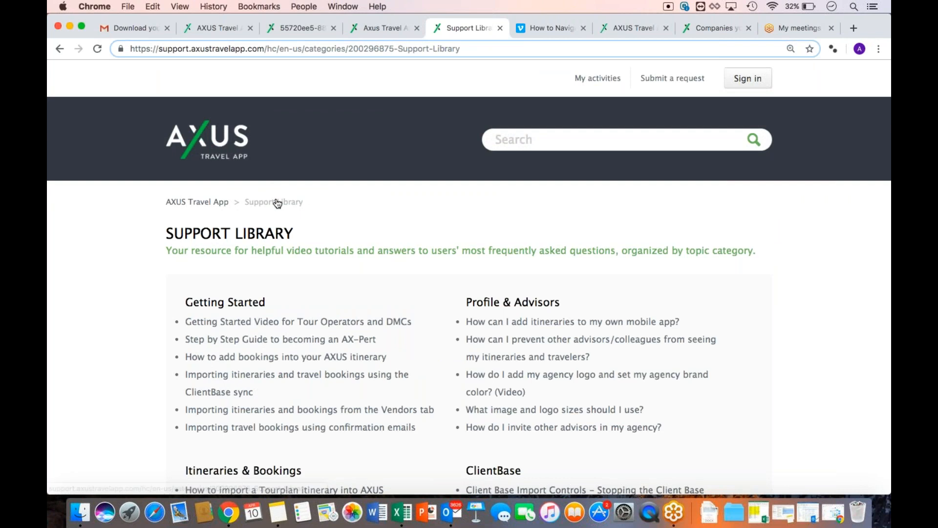
scroll(420, 271, "down", 4)
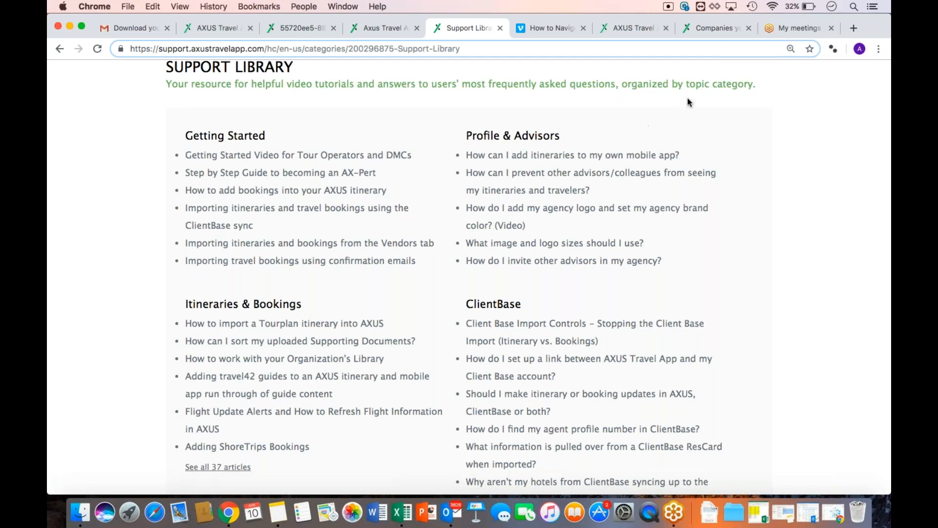
left_click(742, 64)
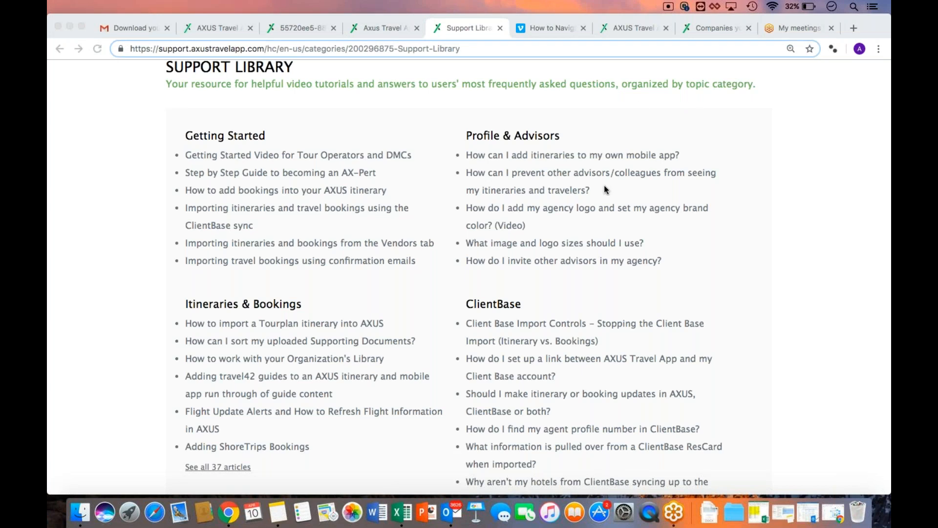